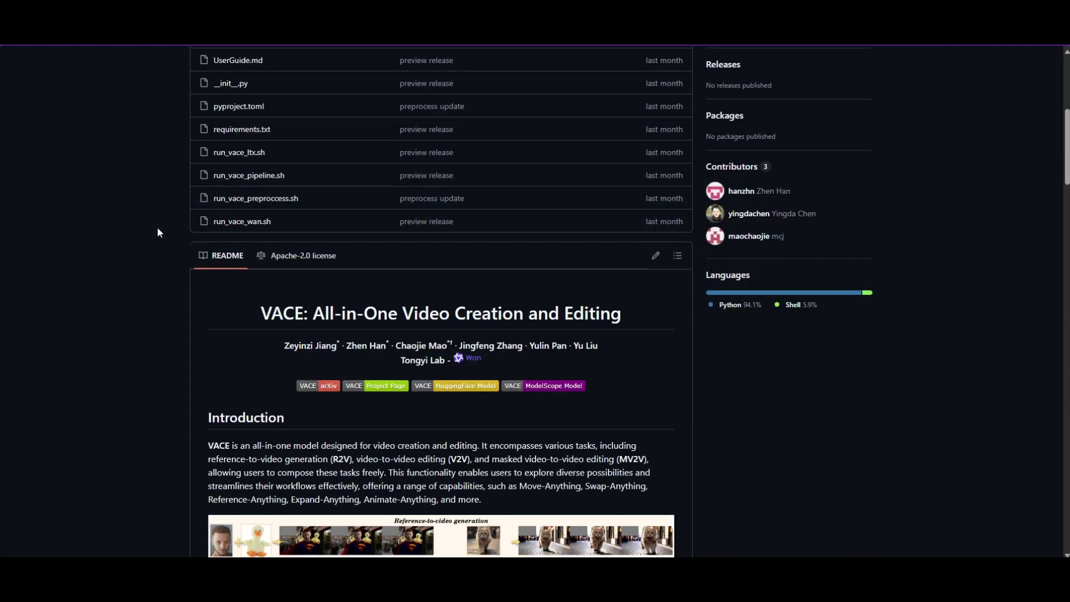
scroll(158, 231, down, 2)
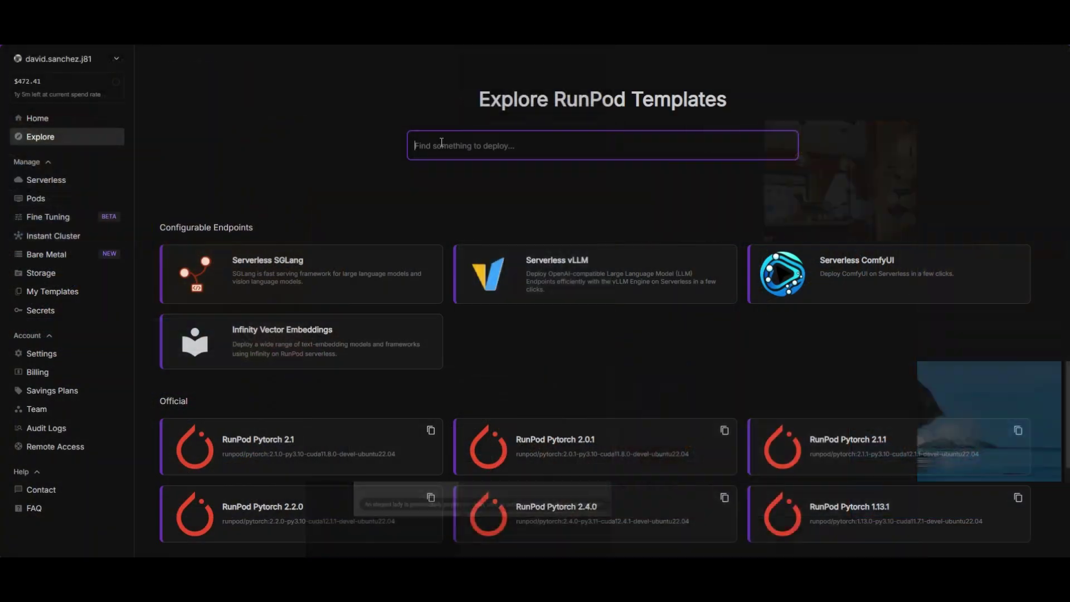
Search RunPod templates for 'Beginner' and read the ComfyUI VACE Wan1.3B Beginners template description.
text(Beginner)
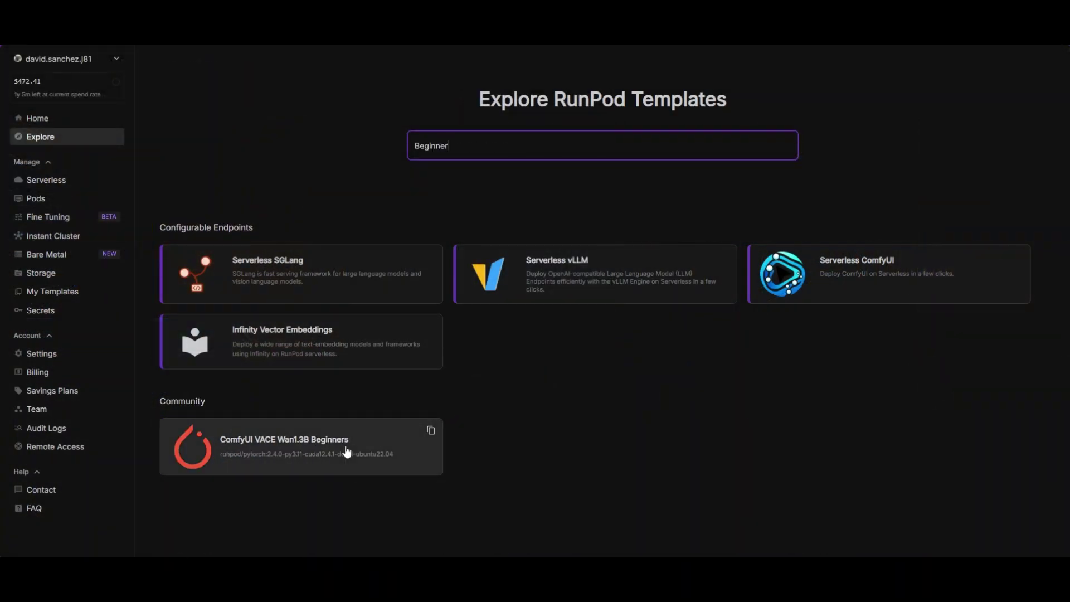
click(381, 421)
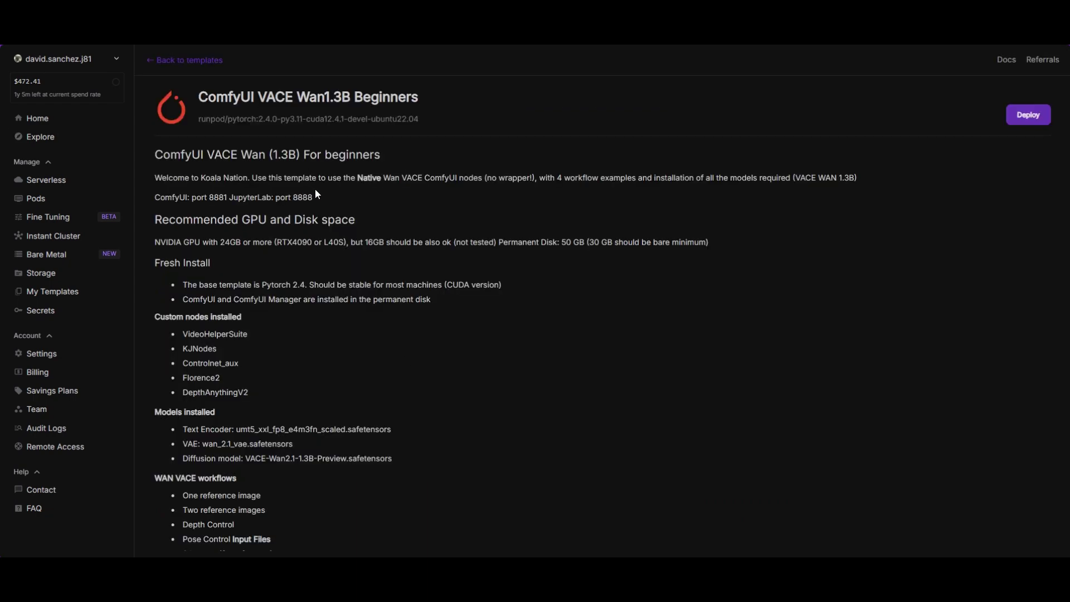
scroll(318, 195, down, 4)
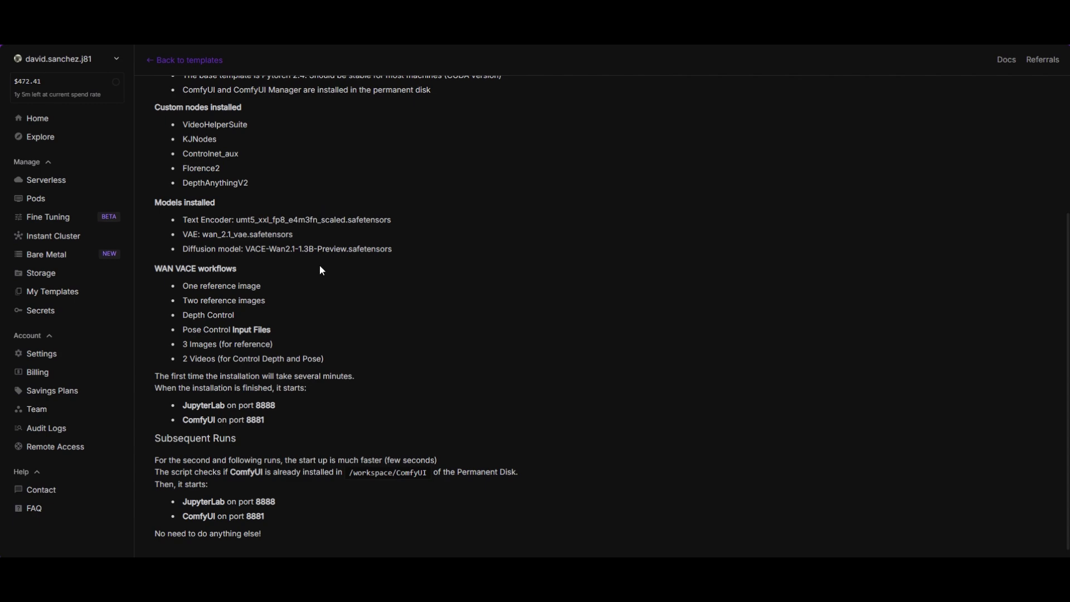
scroll(319, 266, up, 4)
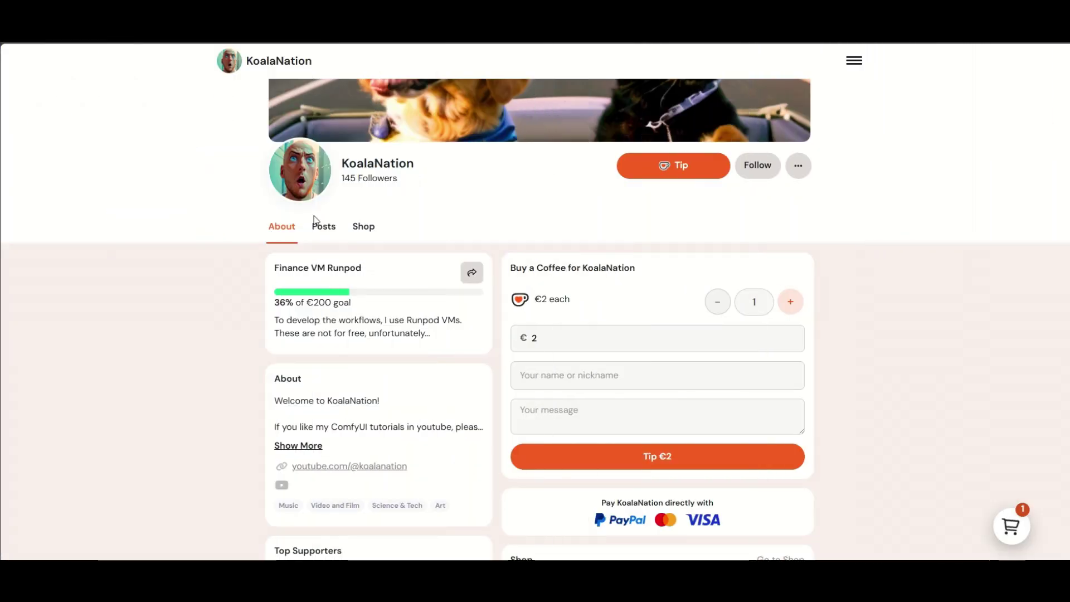
Add the PROMO VACE WAN 1.3B with RUNPOD credit item from the creator's shop to the cart at €5.
click(321, 225)
click(360, 228)
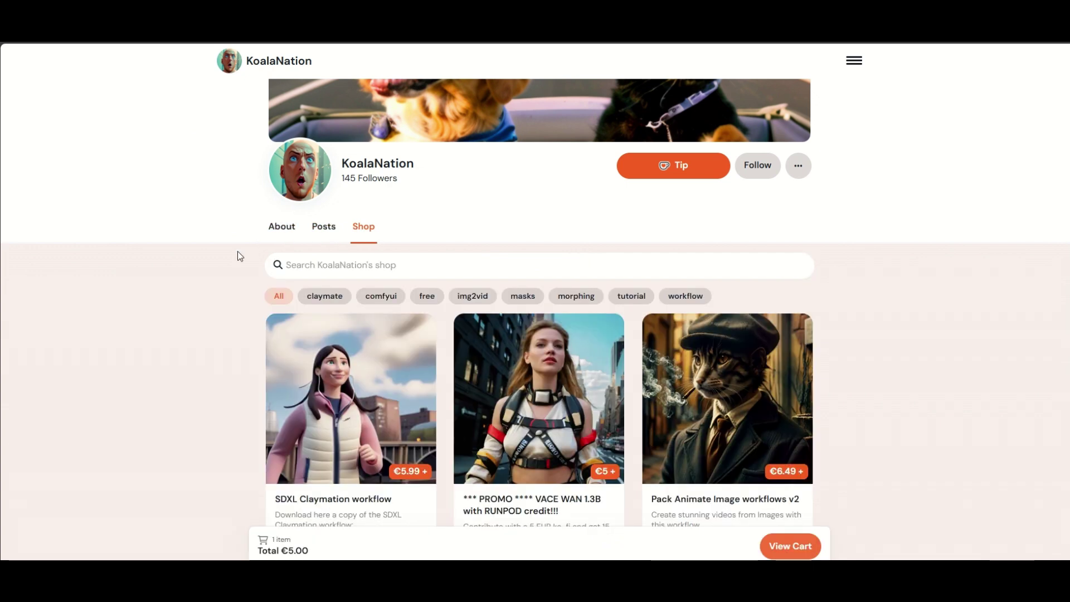
scroll(237, 254, down, 2)
click(518, 234)
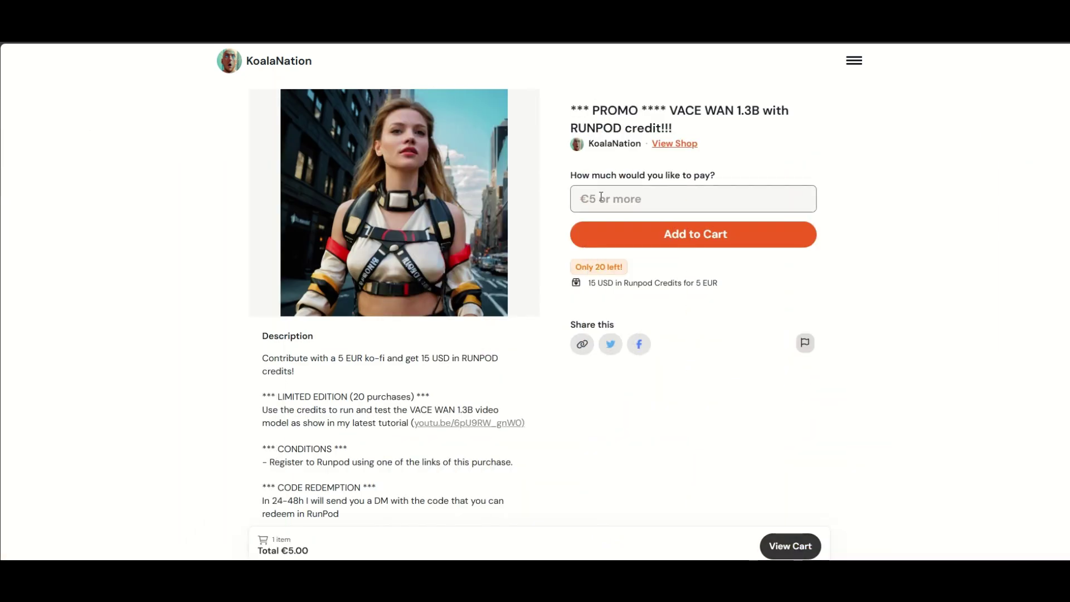
text(5)
click(695, 234)
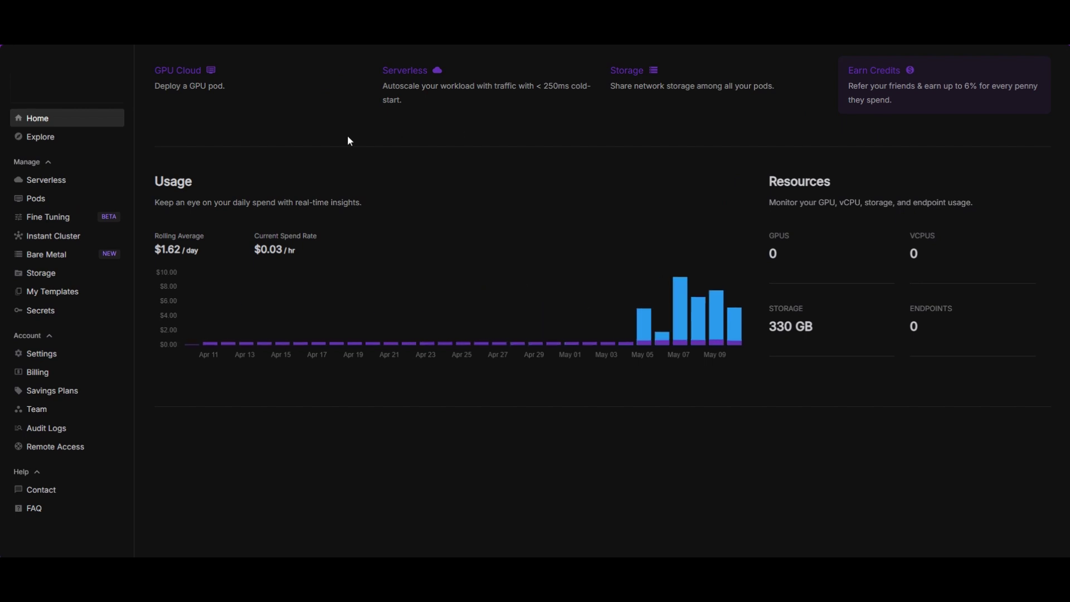
Create the 50 GB VACE_Wan_runpod network volume in EU-RO-1 and start deploying a pod on it.
click(35, 277)
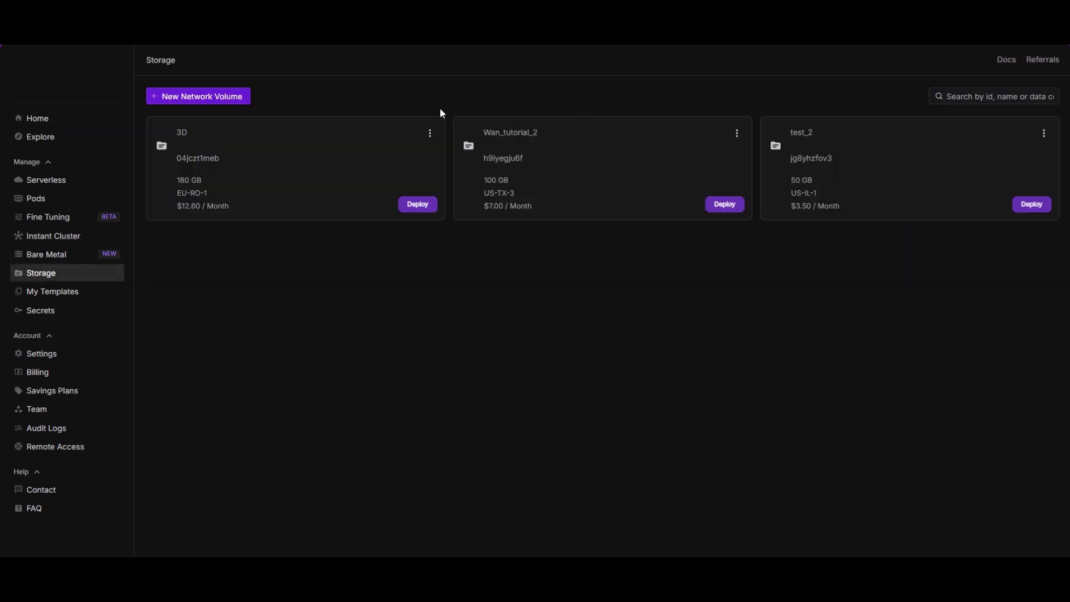
click(154, 99)
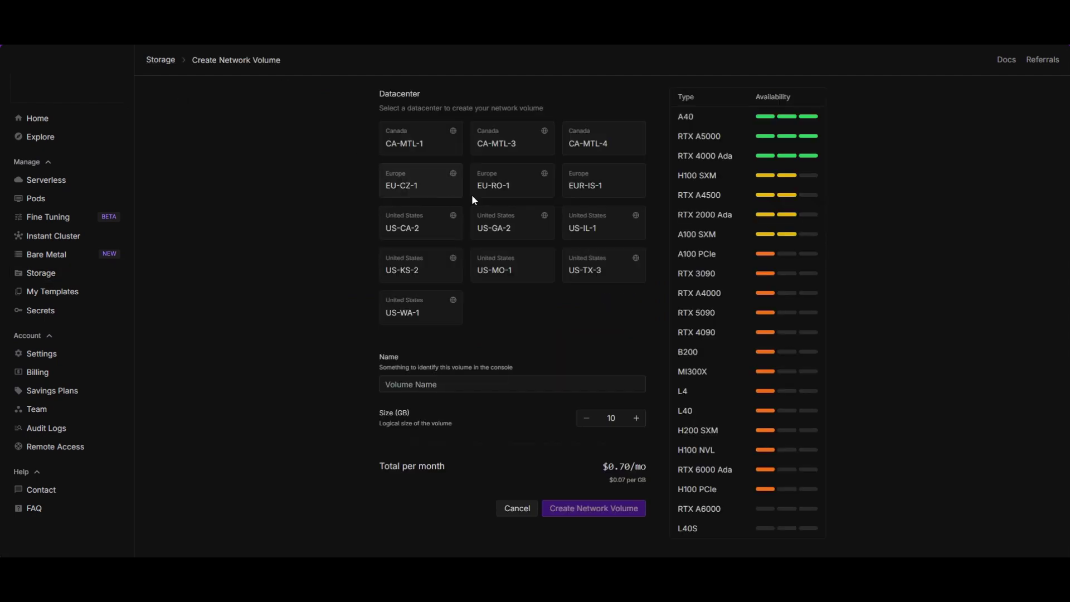
click(517, 184)
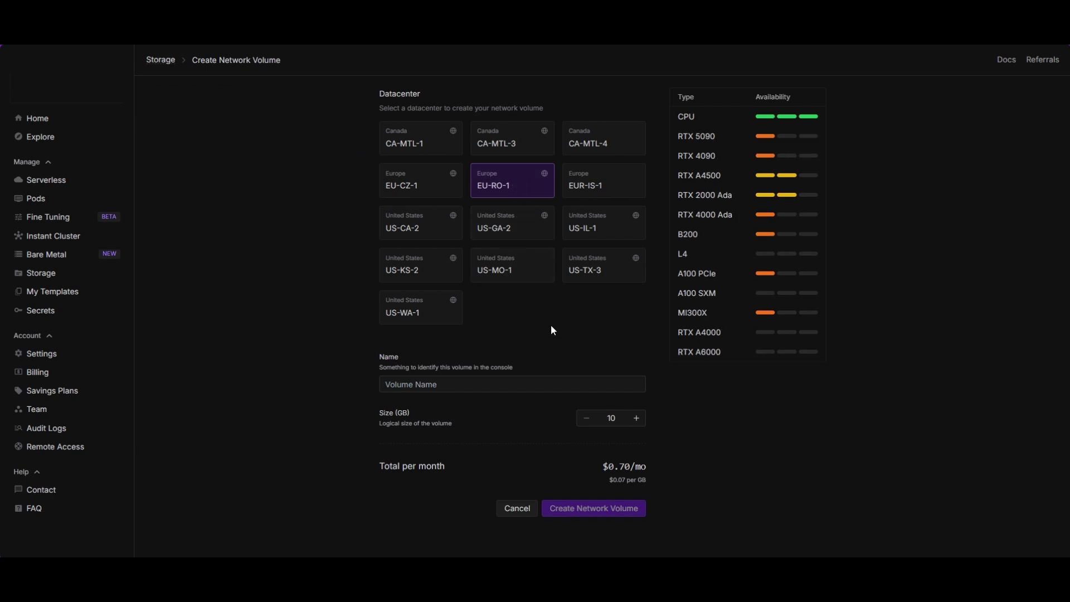
click(513, 386)
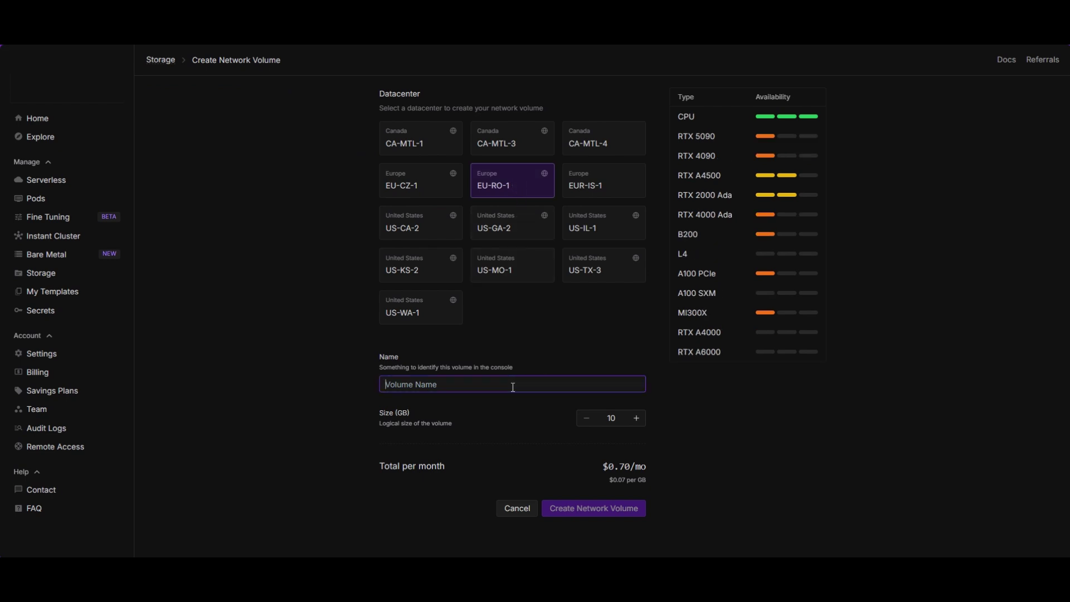
text(VACE_Wan_runpod)
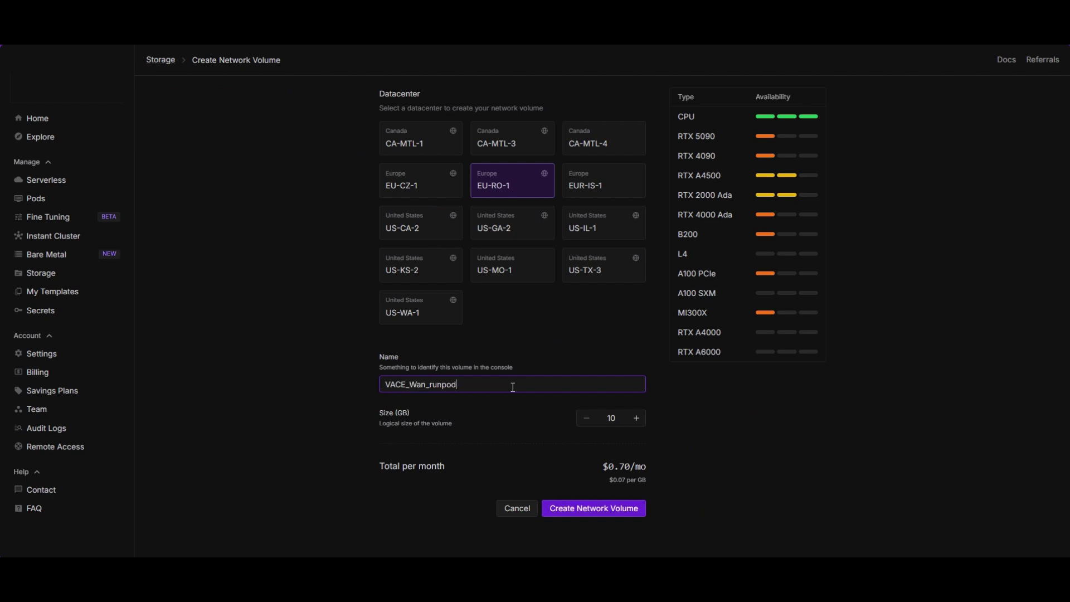
click(613, 419)
text(50)
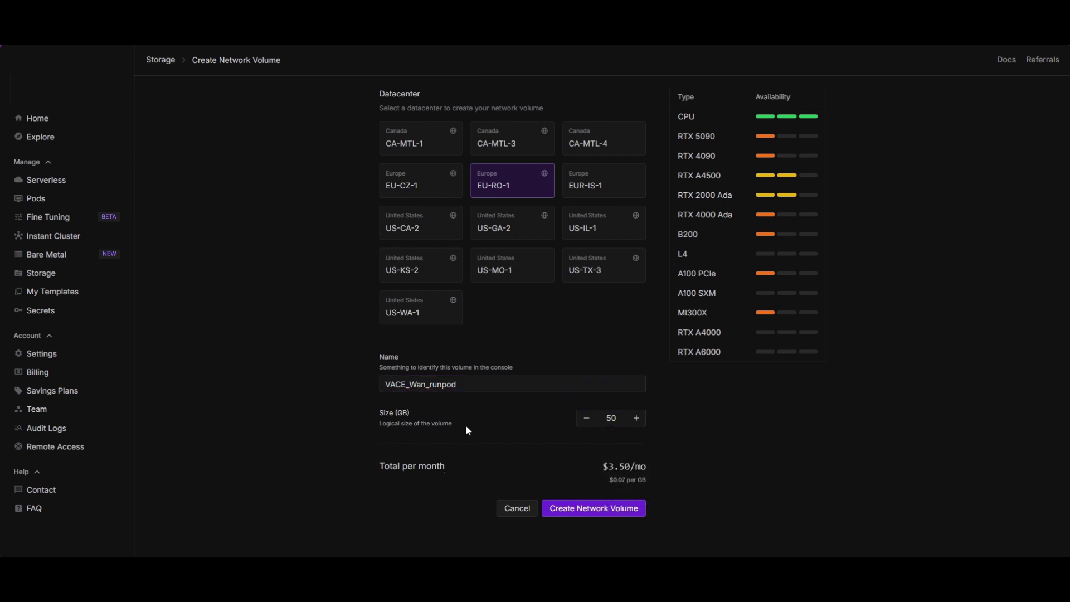
click(612, 509)
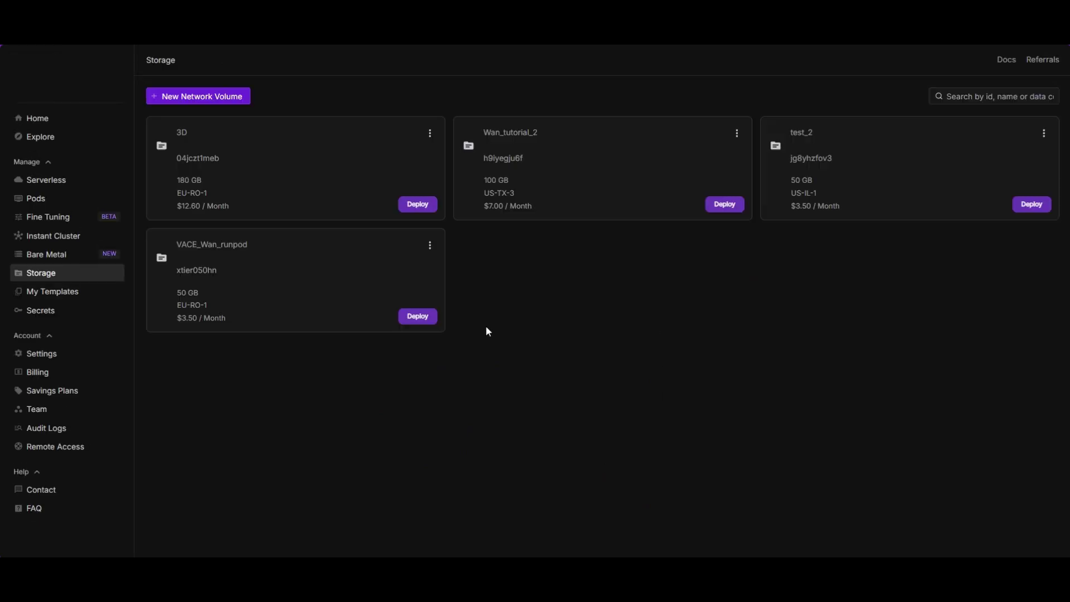
click(417, 316)
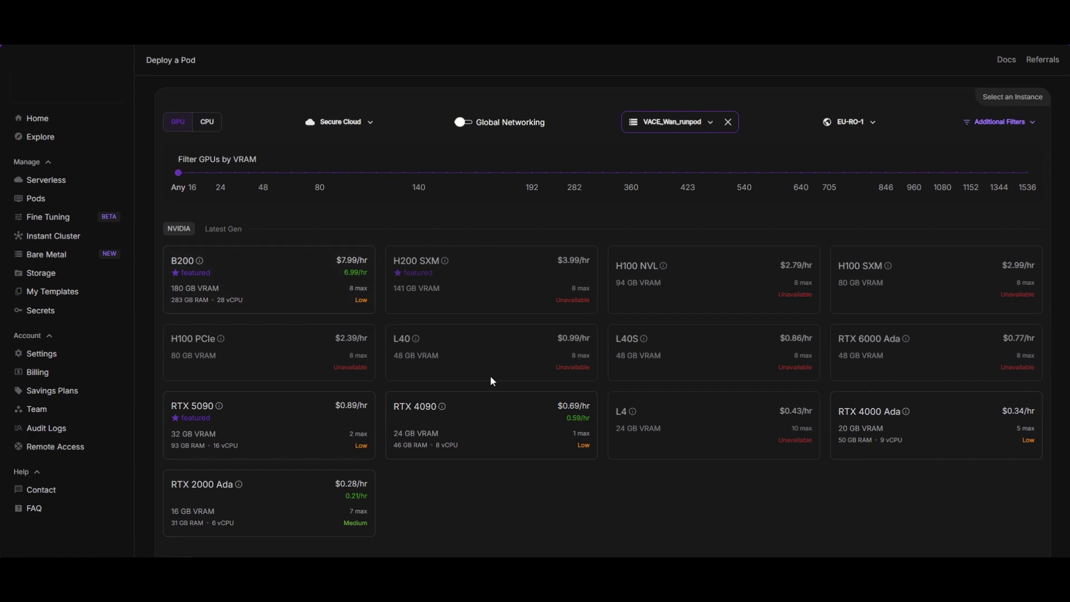
Deploy an on-demand RTX 4090 pod using the ComfyUI VACE Wan1.3B Beginners template.
scroll(499, 376, down, 1)
click(507, 372)
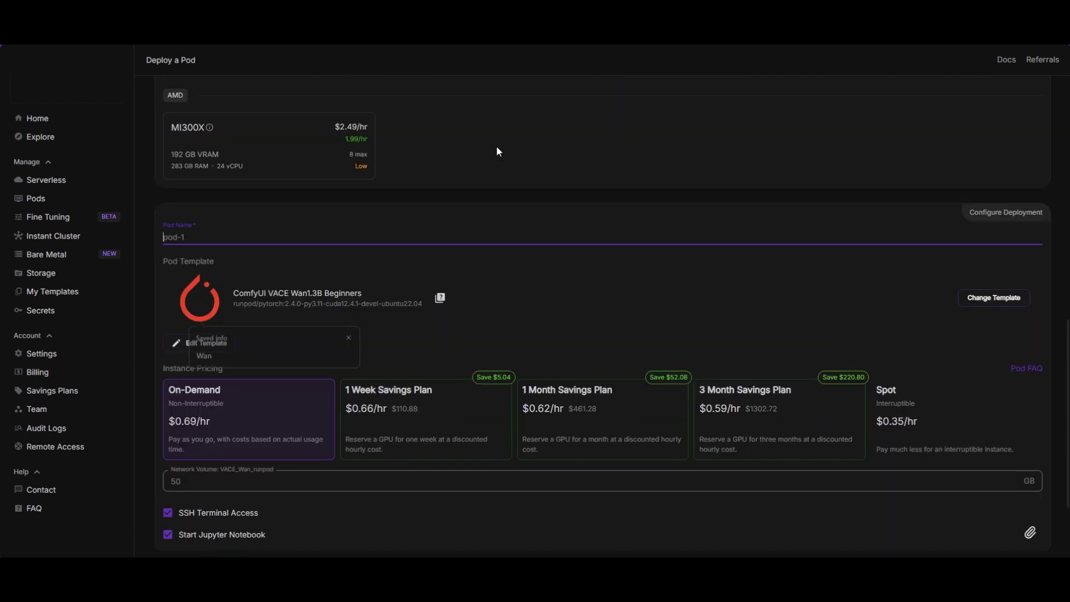
scroll(457, 111, down, 1)
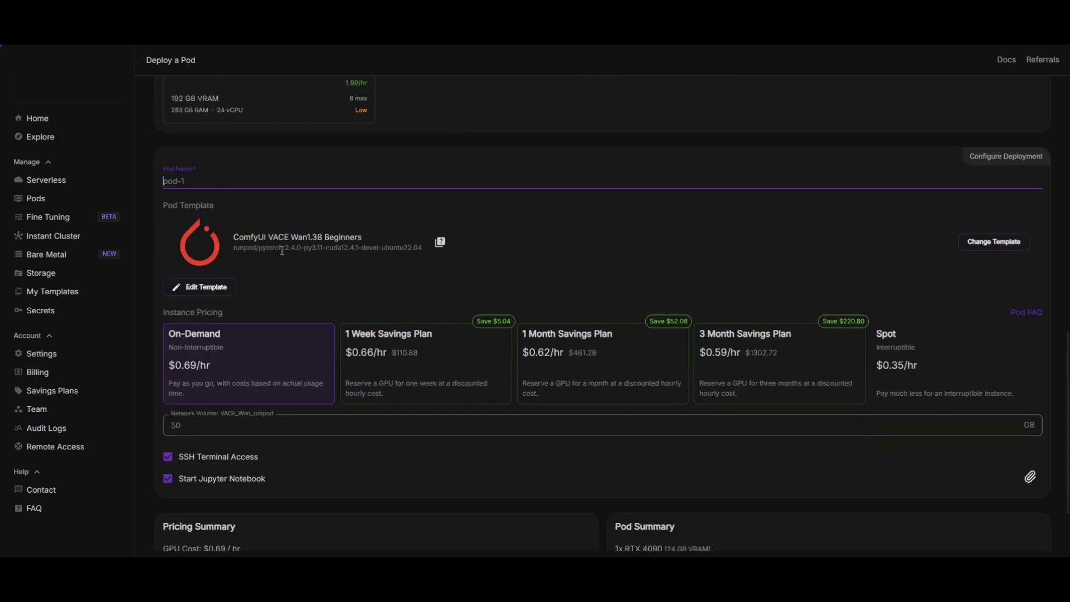
click(981, 247)
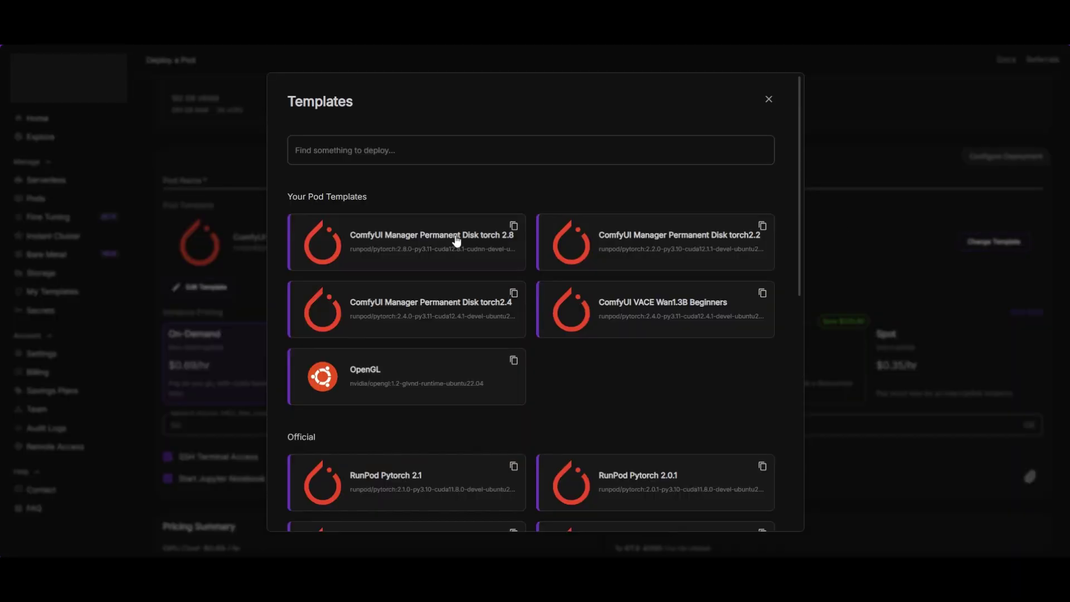
click(425, 149)
text(Beg)
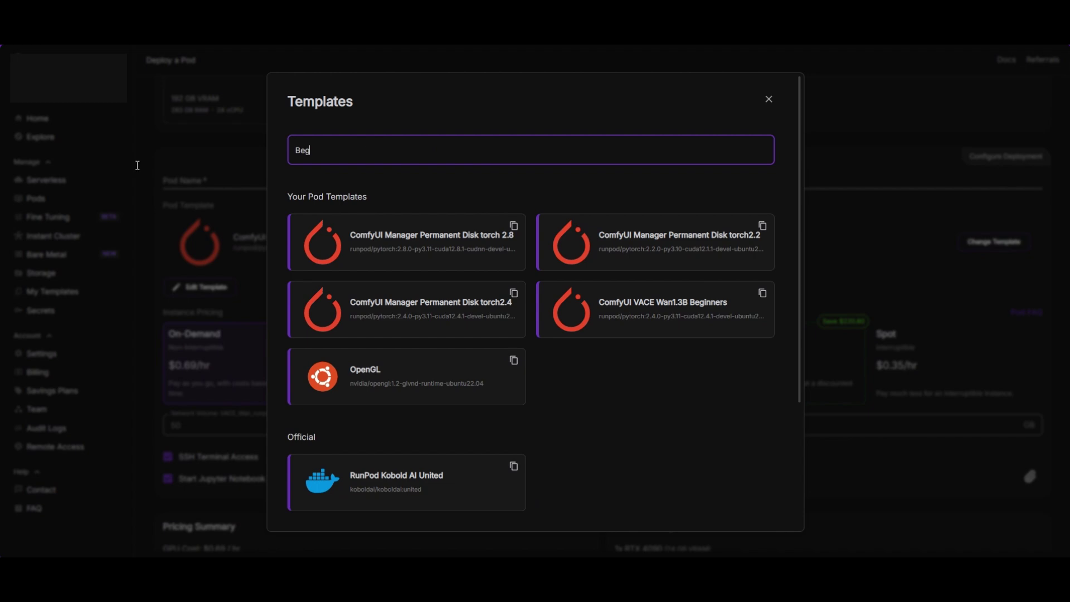
key(BackSpace)
key(BackSpace)
key(BackSpace)
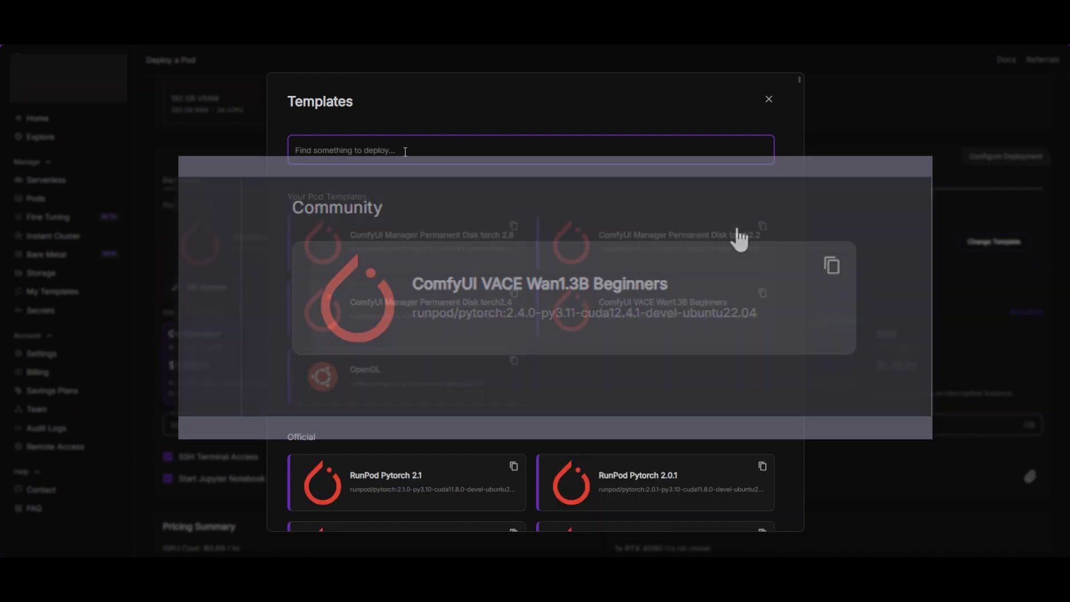
click(738, 238)
click(591, 530)
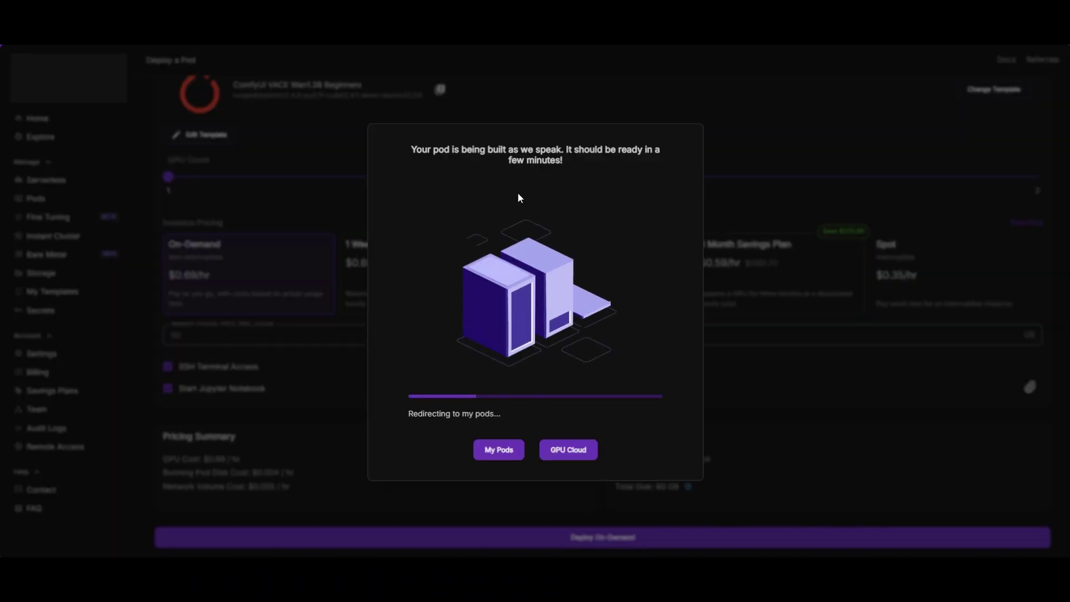
Check the Wan VACE #1 pod's startup logs and template notes, then bring up its connection options.
click(497, 453)
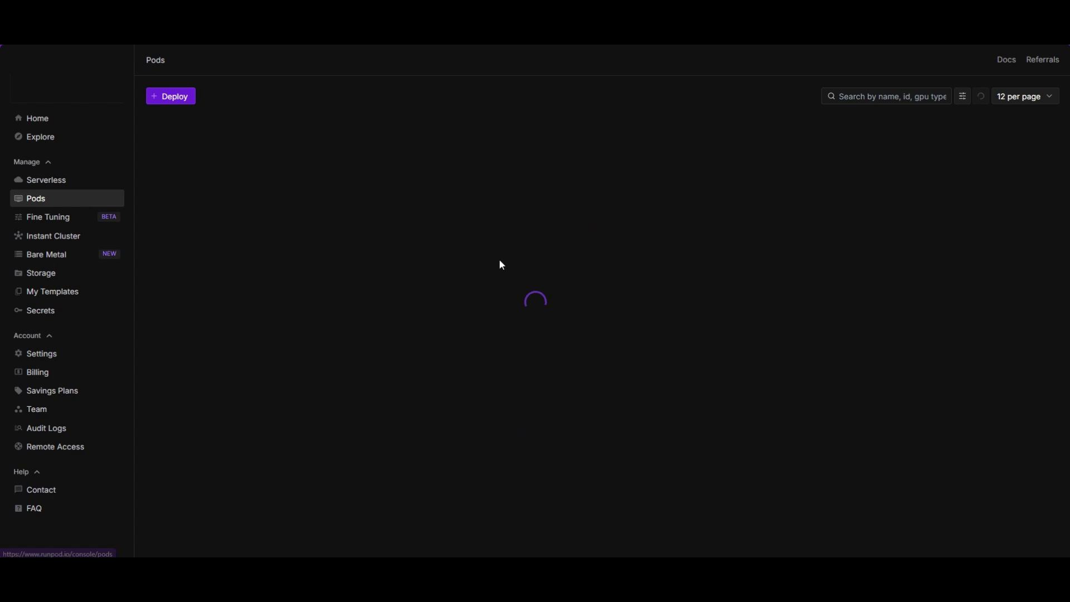
click(953, 148)
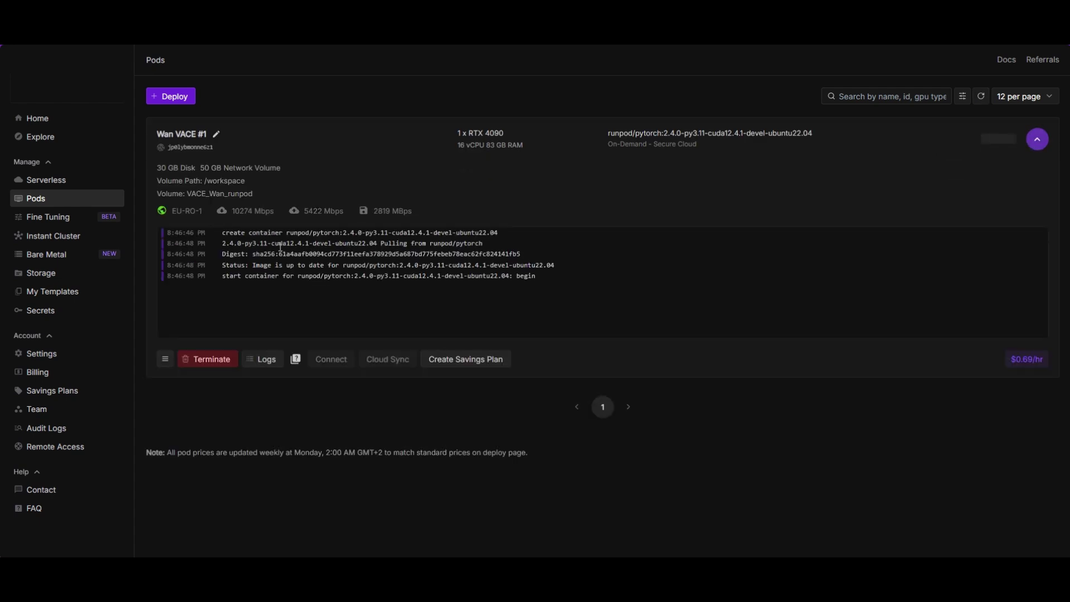
click(262, 359)
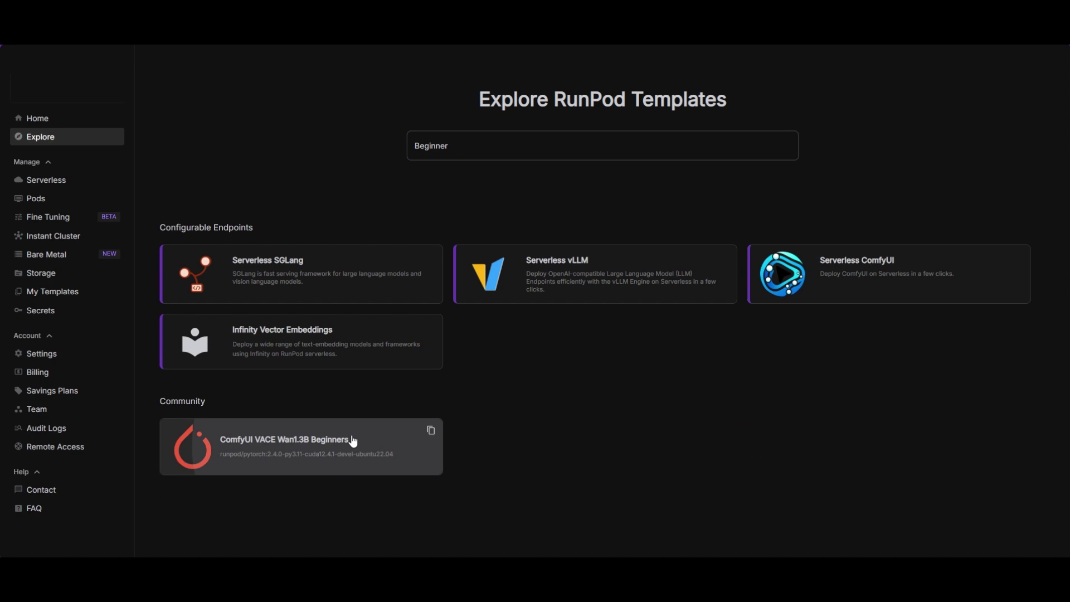
click(353, 440)
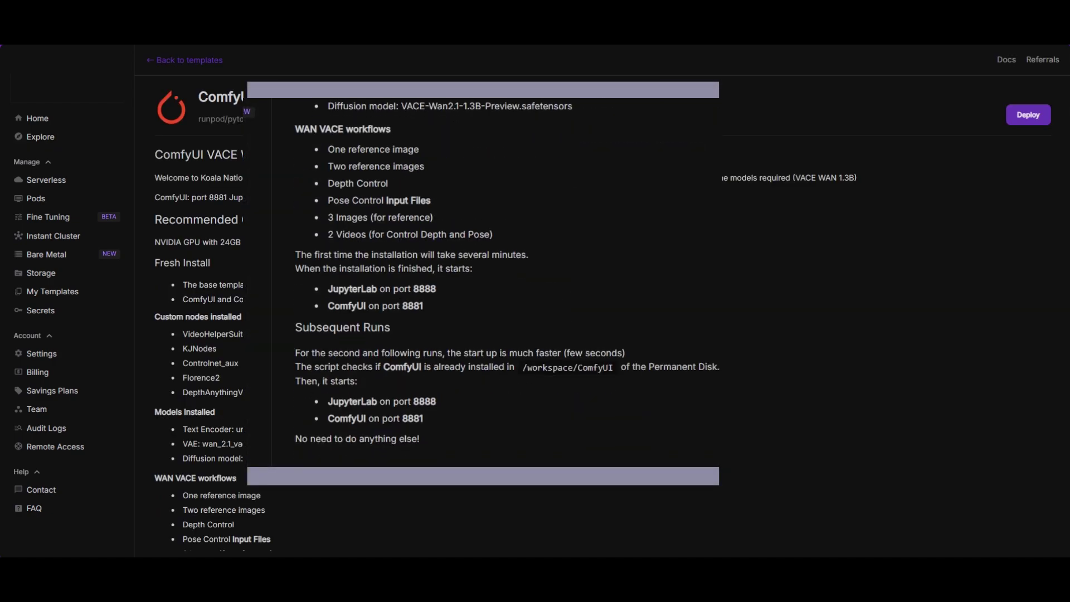
scroll(315, 192, down, 3)
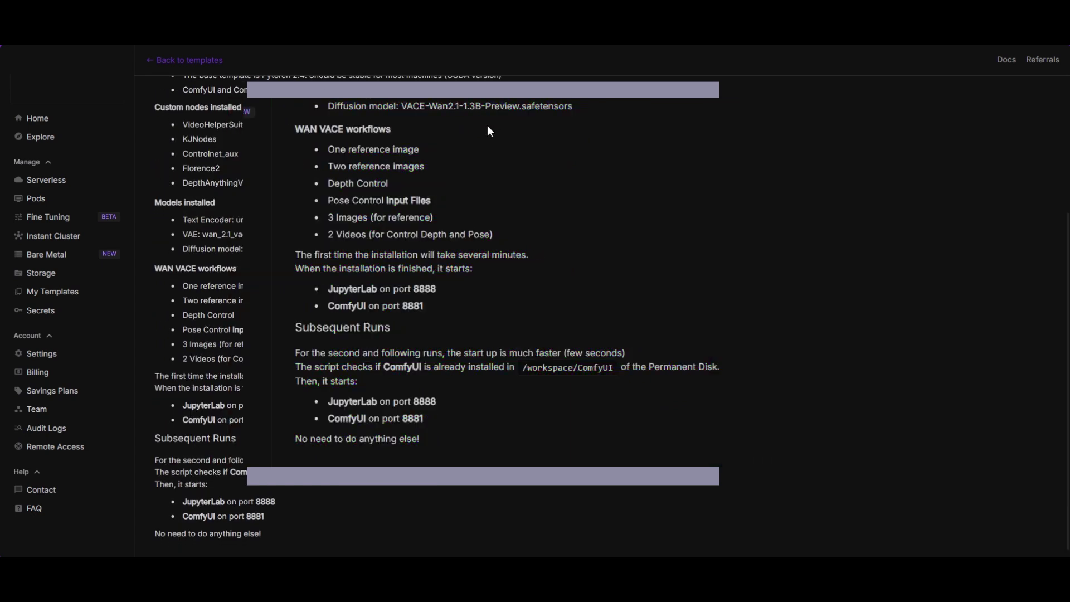
scroll(487, 128, up, 5)
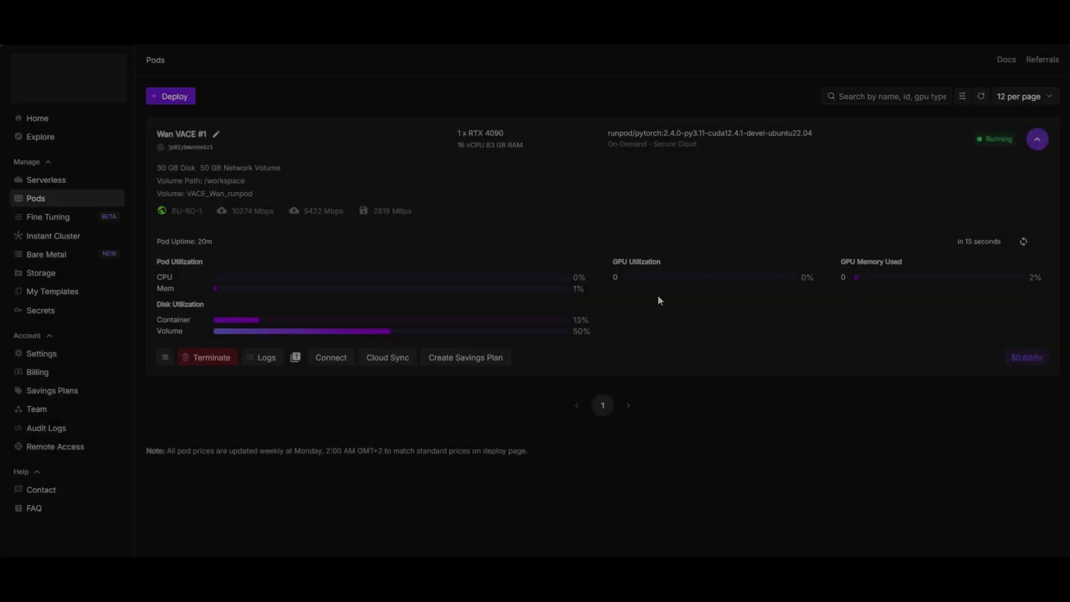
click(332, 358)
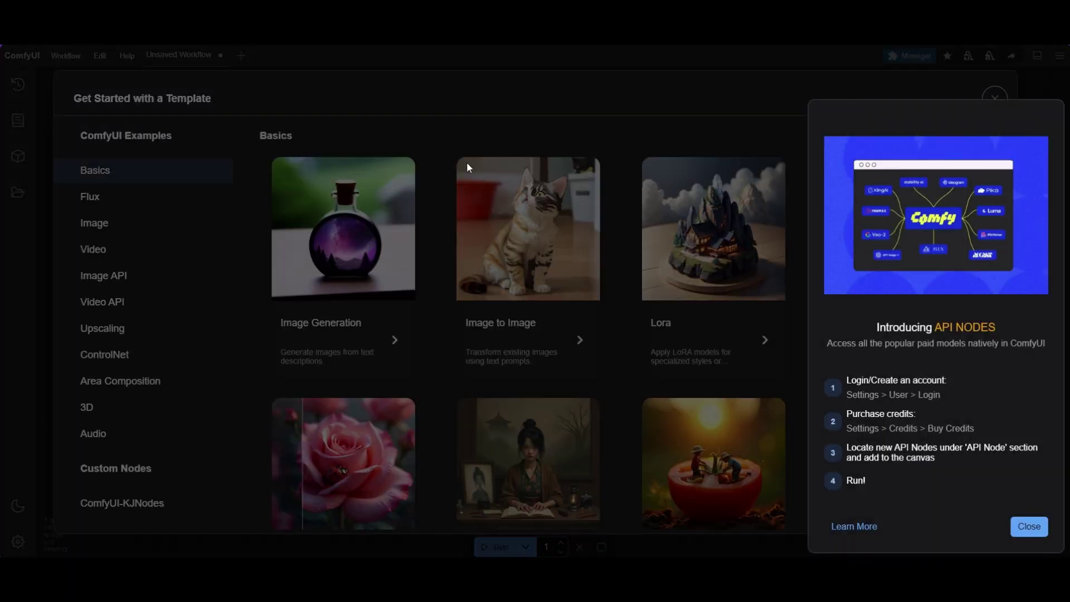
Dismiss the API Nodes announcement and close the template gallery.
click(1029, 526)
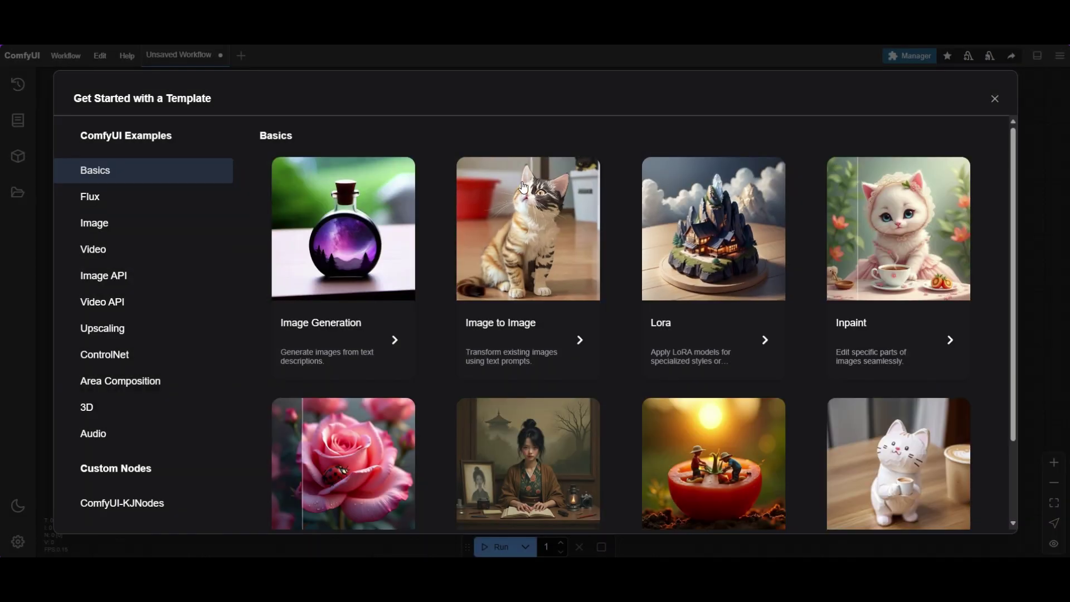
scroll(557, 334, down, 2)
scroll(334, 251, up, 2)
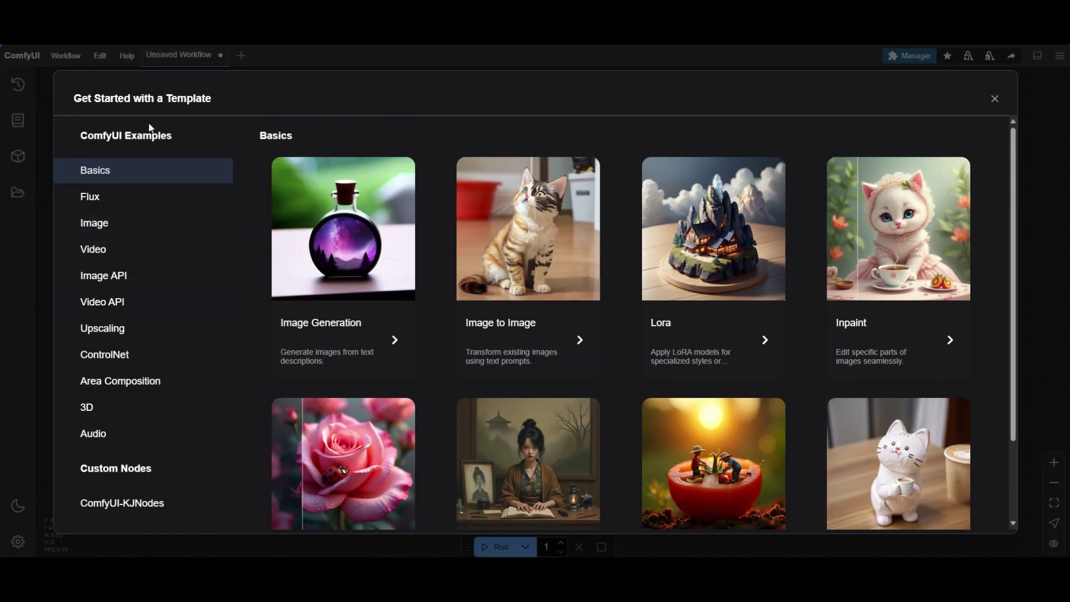
click(995, 99)
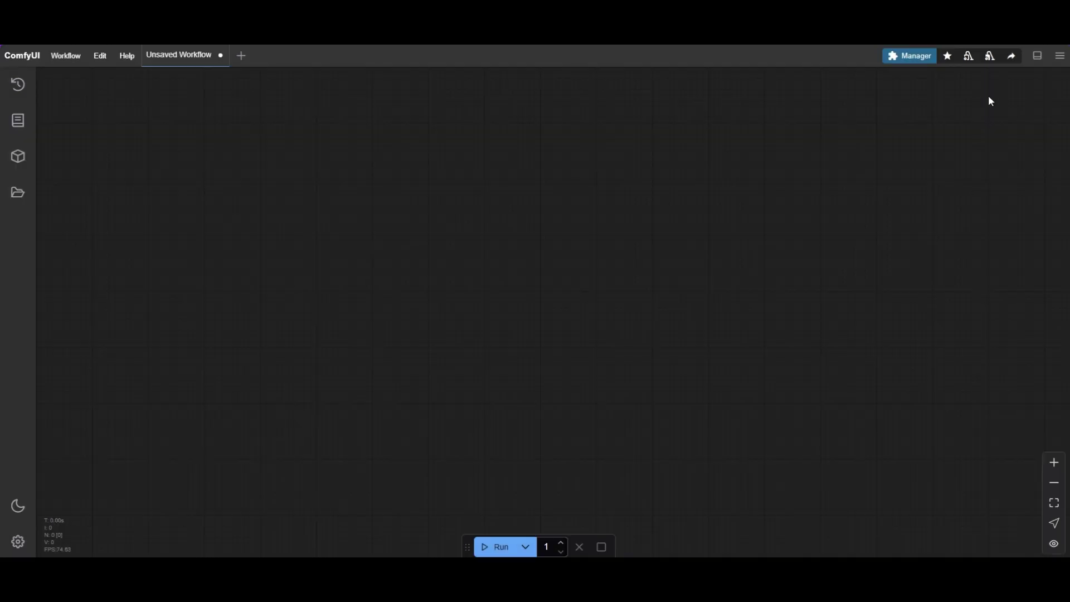
Load Wan_VACE_reference_1_image.json from the VACE folder of saved workflows.
click(18, 196)
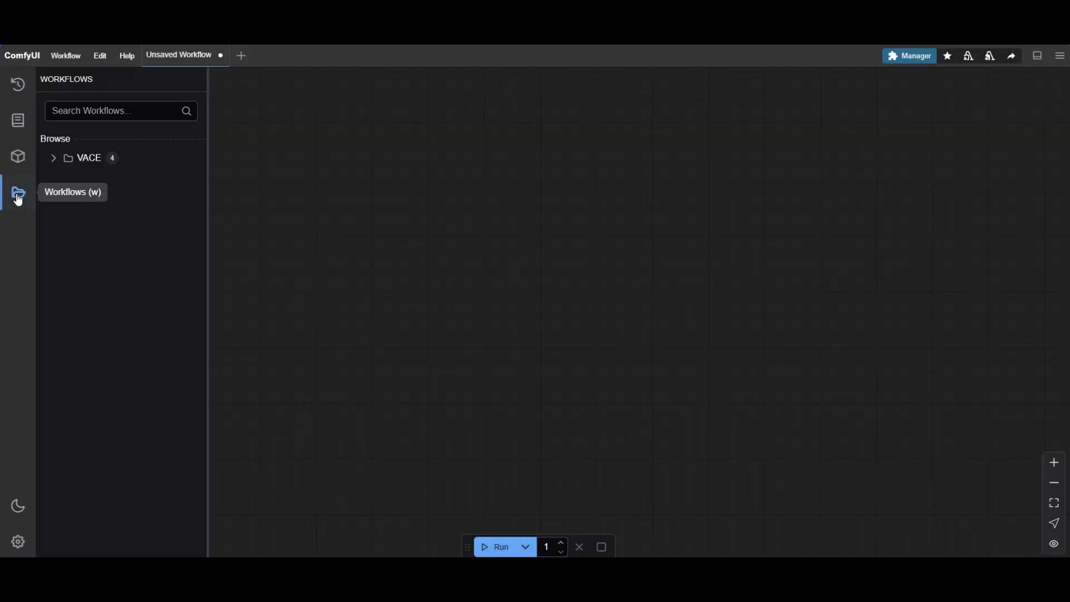
click(54, 160)
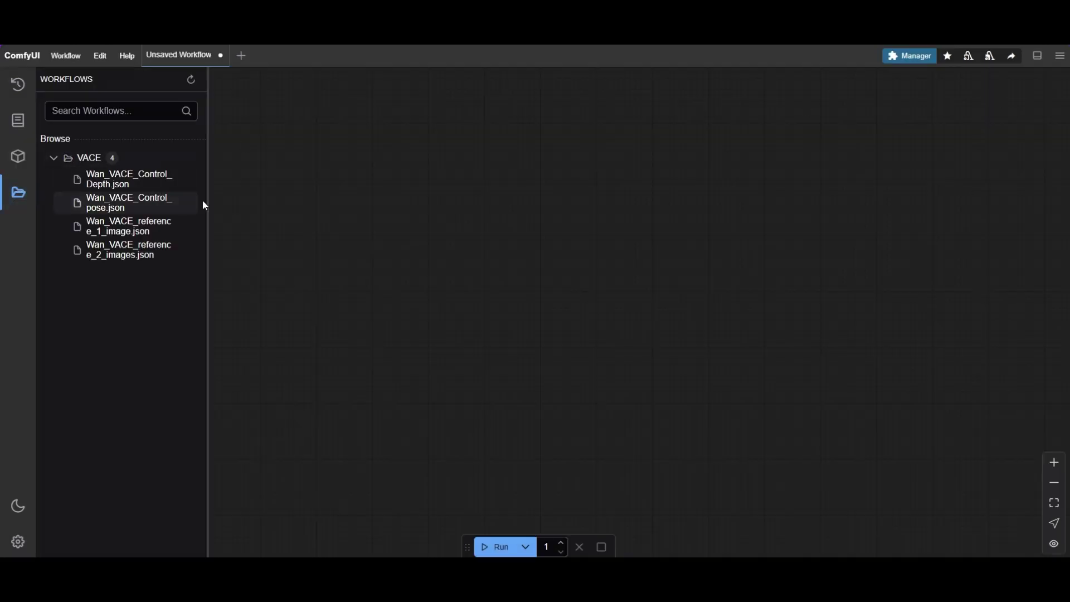
drag(212, 196, 286, 205)
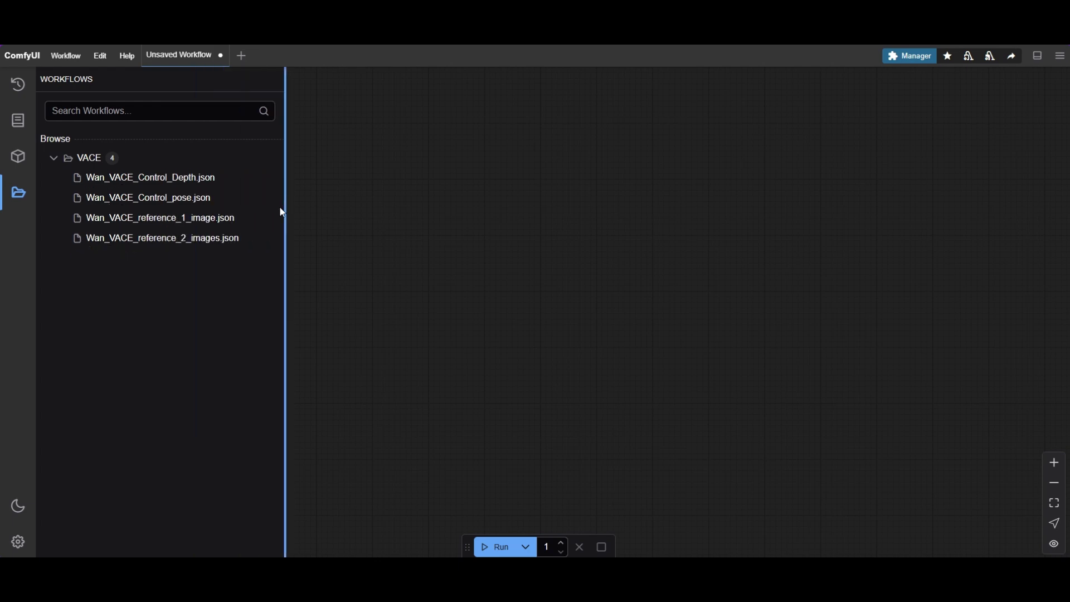
click(190, 227)
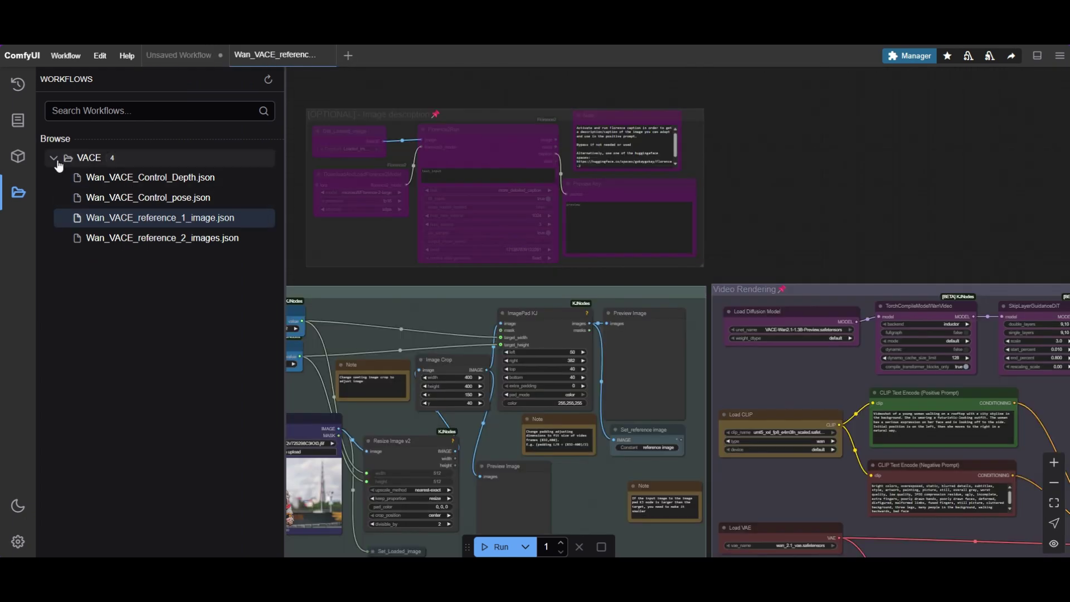
Bypass the Video Rendering group and wire Width and Height into ImagePad KJ's target_width and target_height.
click(19, 194)
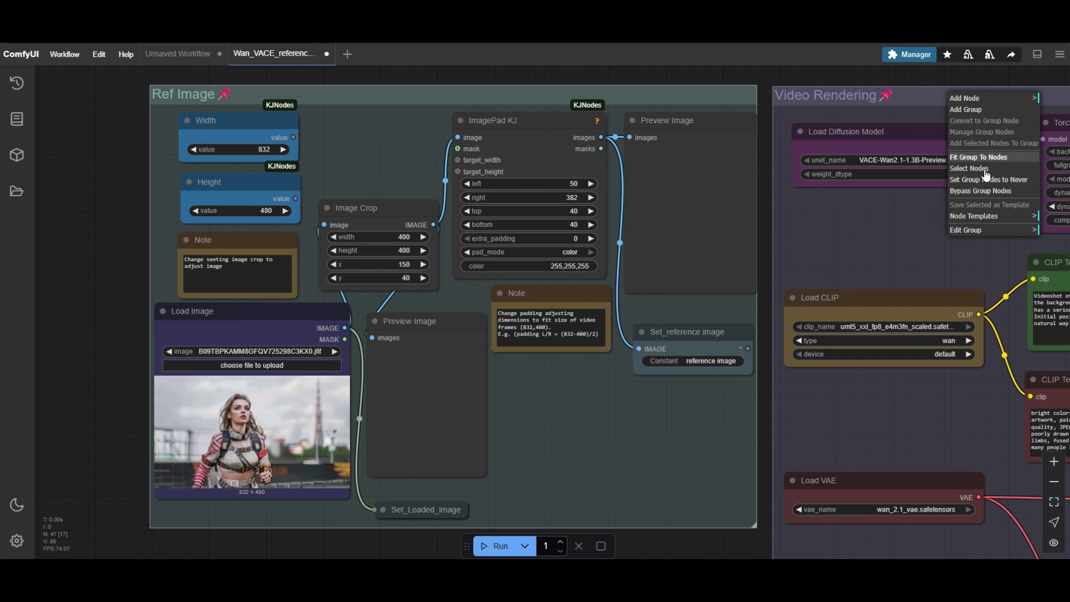
click(986, 191)
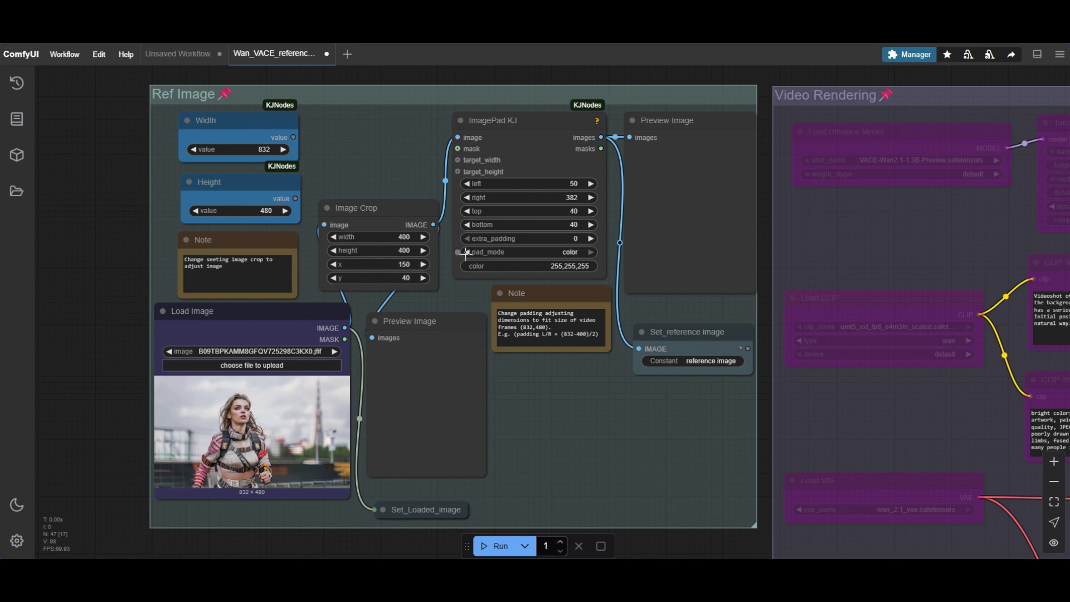
scroll(265, 369, up, 2)
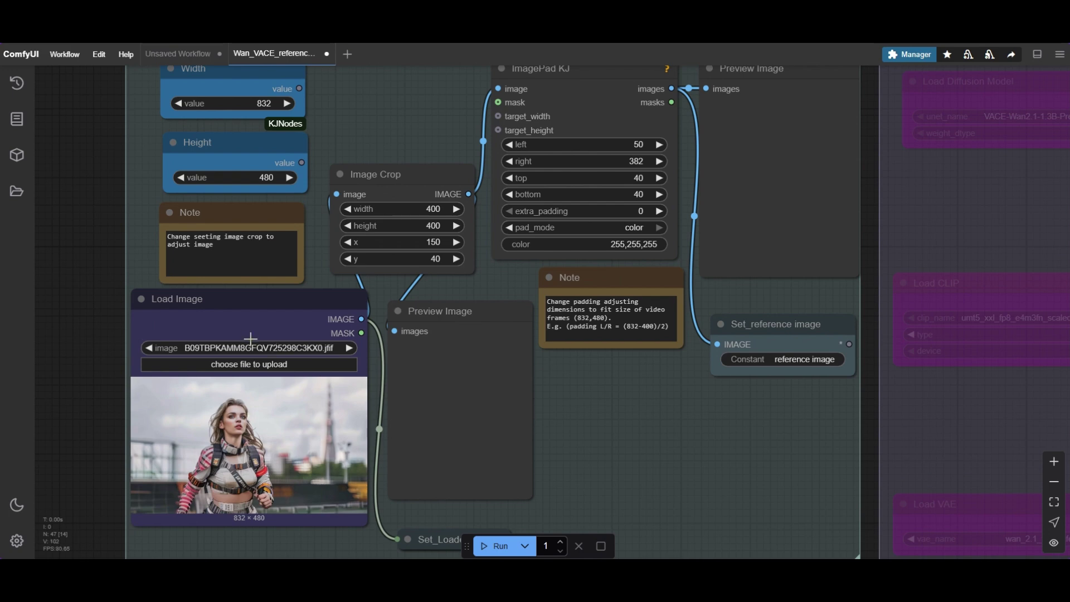
click(392, 175)
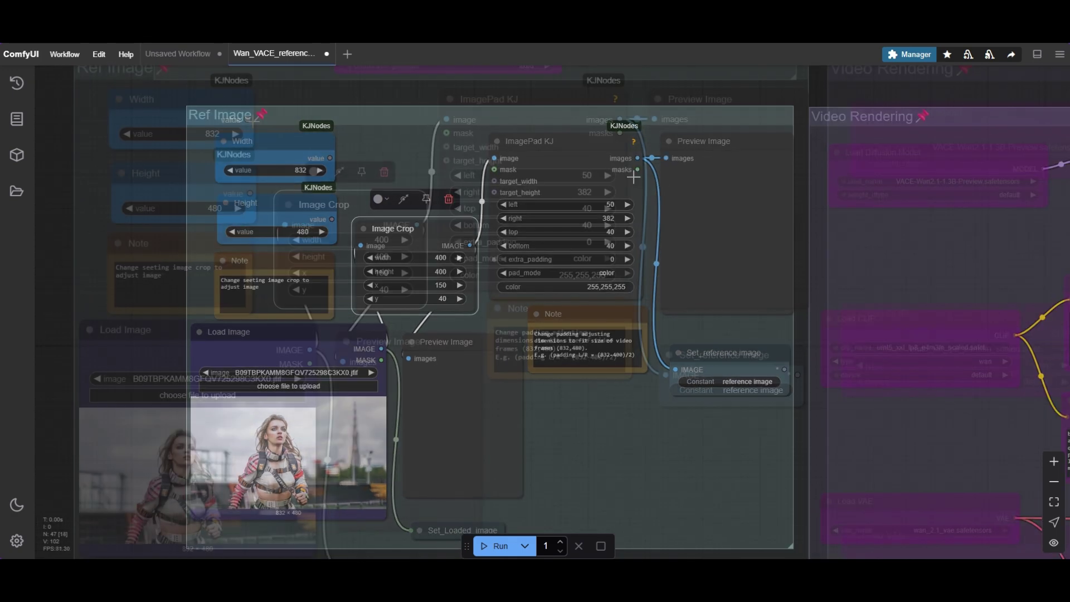
drag(354, 118, 446, 147)
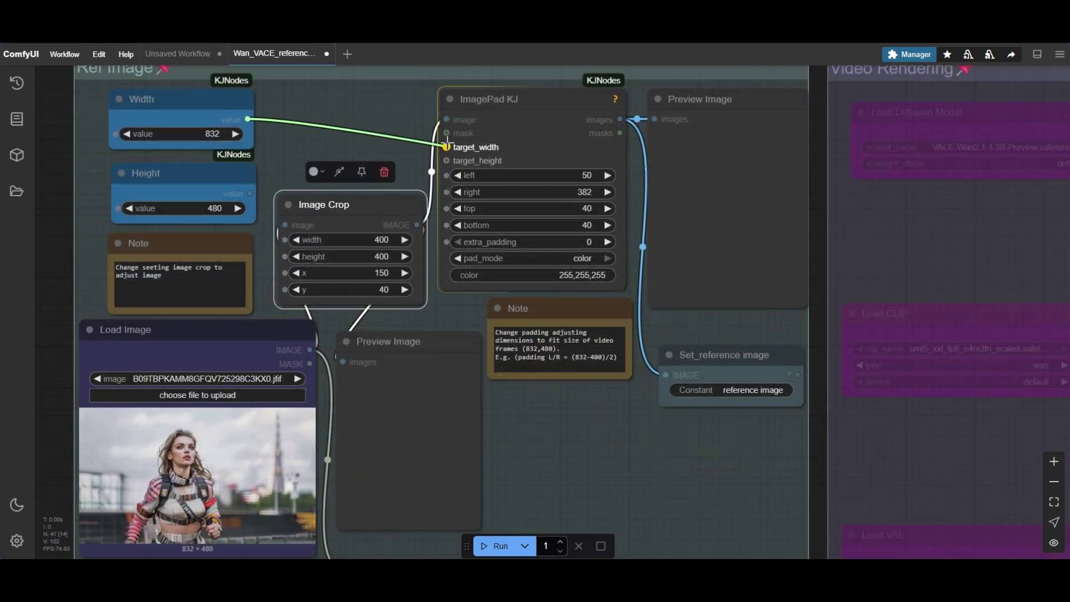
drag(251, 193, 446, 161)
Run the workflow to preview the 832×480 padded reference image, then set Video Rendering back to Always.
scroll(470, 142, up, 2)
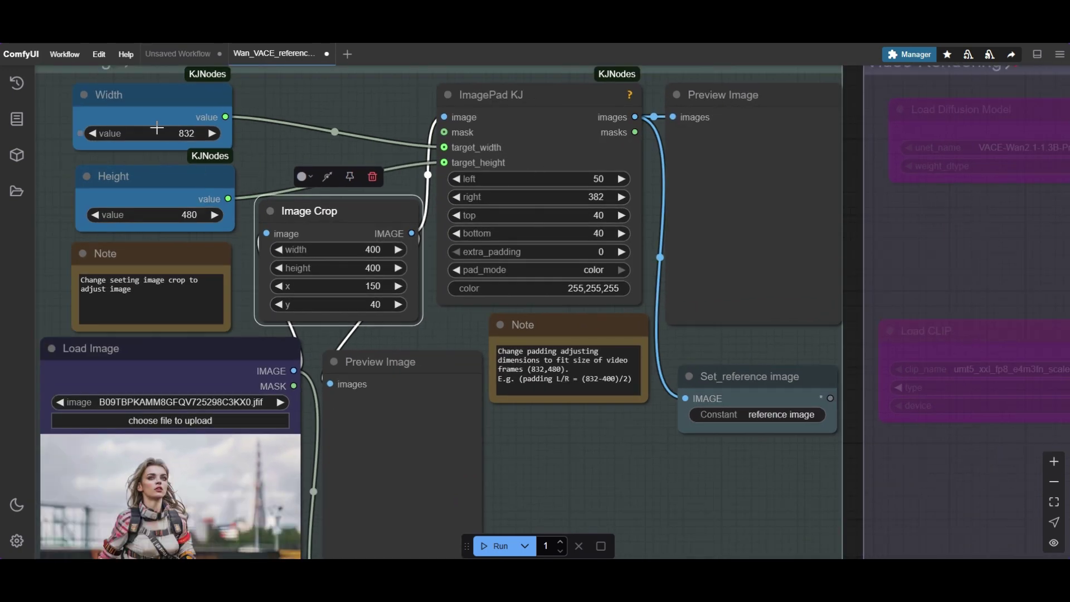
scroll(156, 129, up, 2)
drag(308, 152, 400, 173)
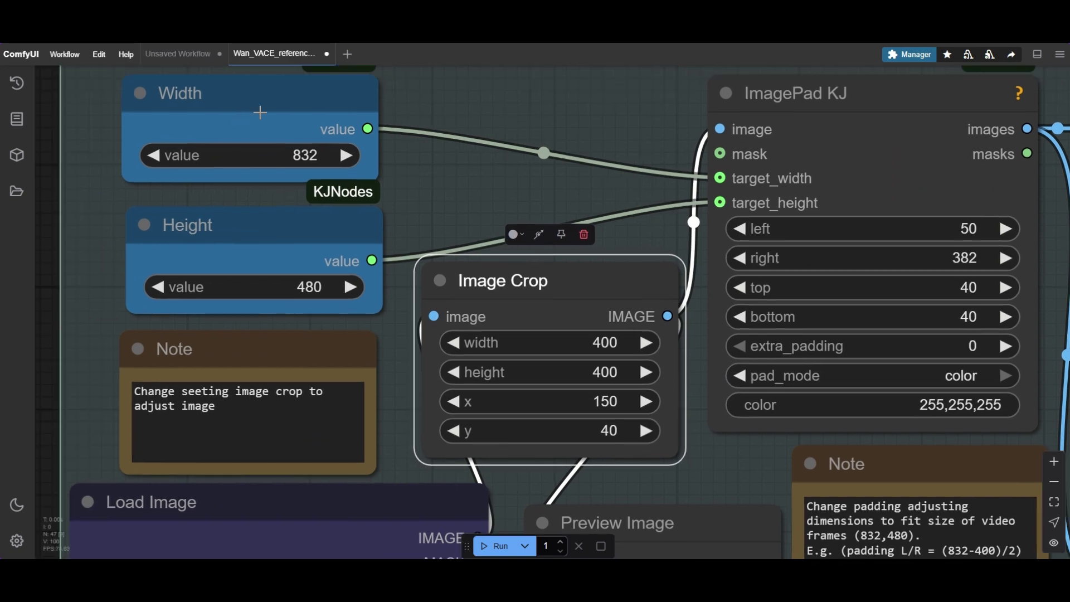
scroll(414, 152, down, 4)
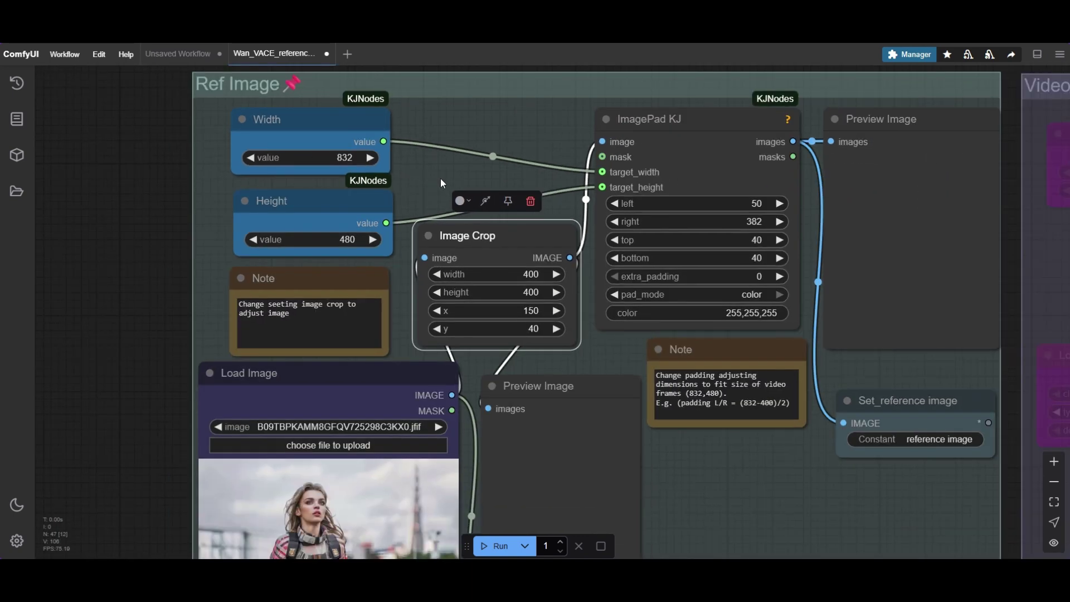
drag(440, 178, 325, 146)
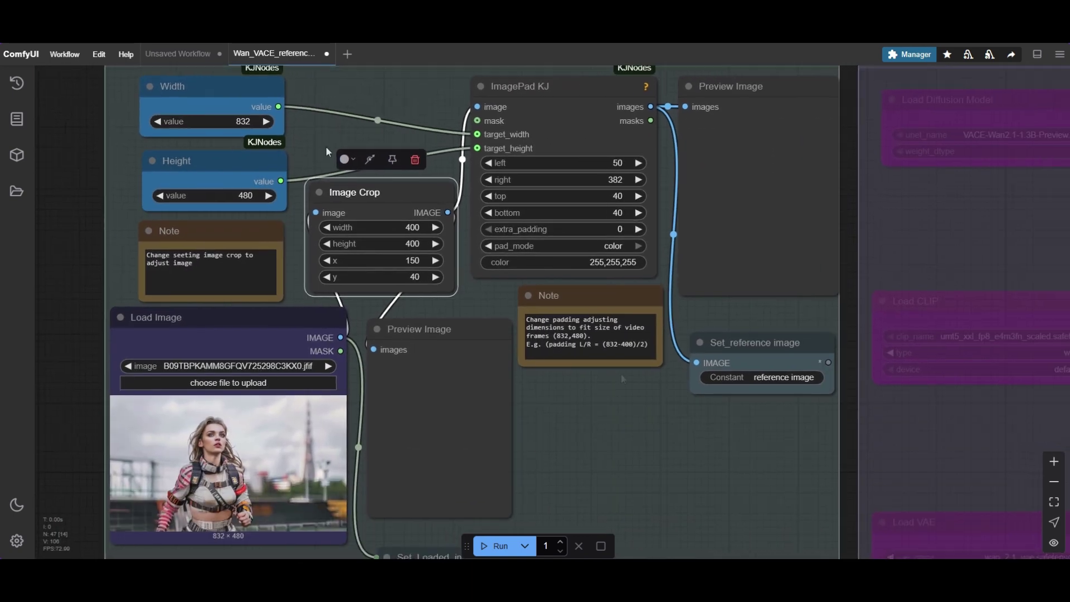
click(481, 546)
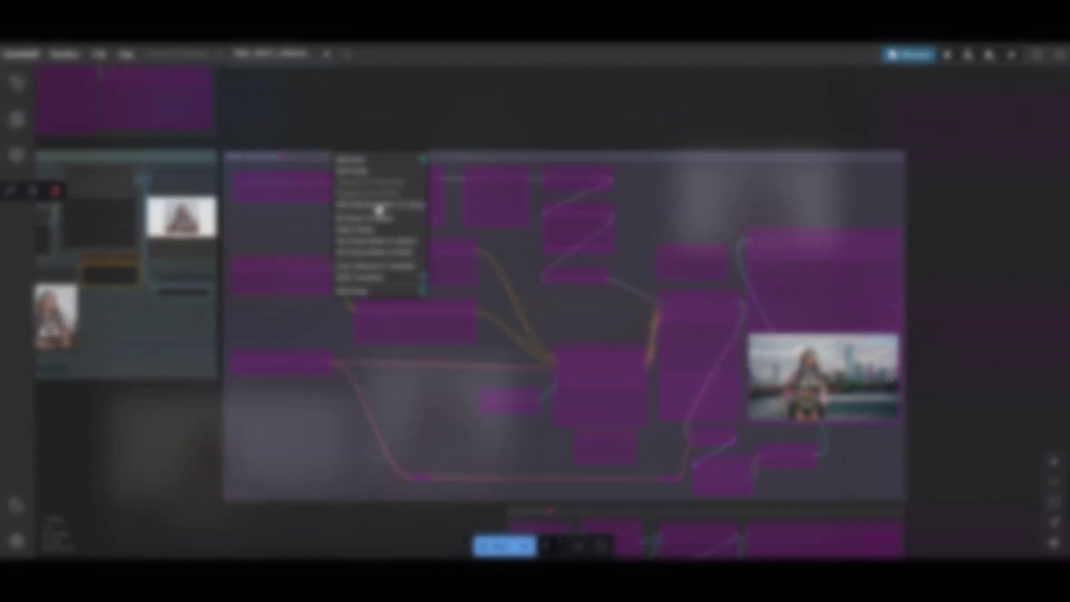
click(387, 242)
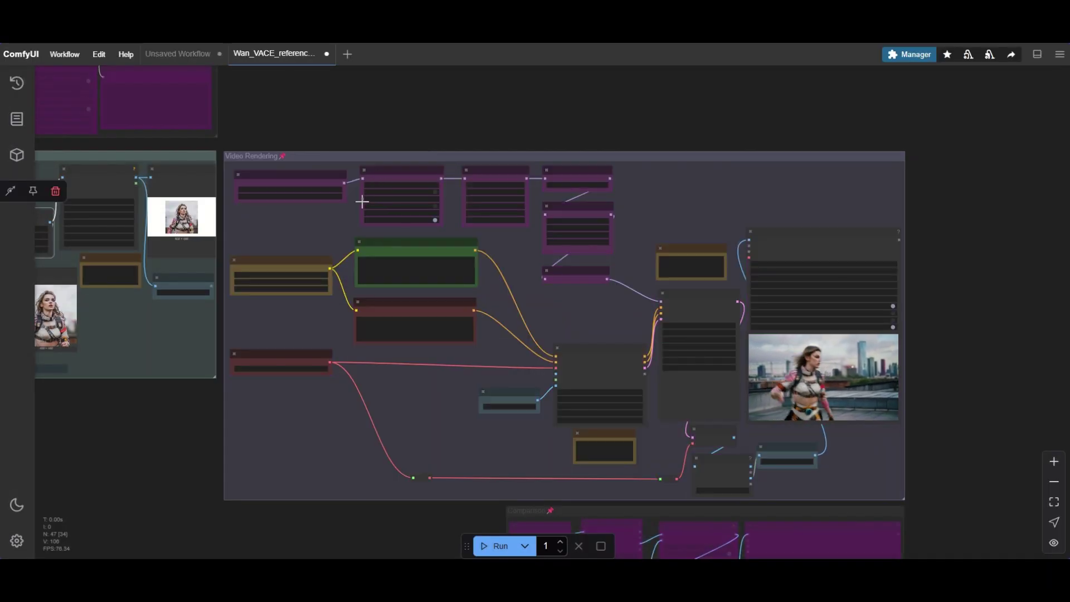
Inspect the Video Rendering group's Load Diffusion Model, CLIP and VAE loader nodes.
scroll(141, 231, up, 3)
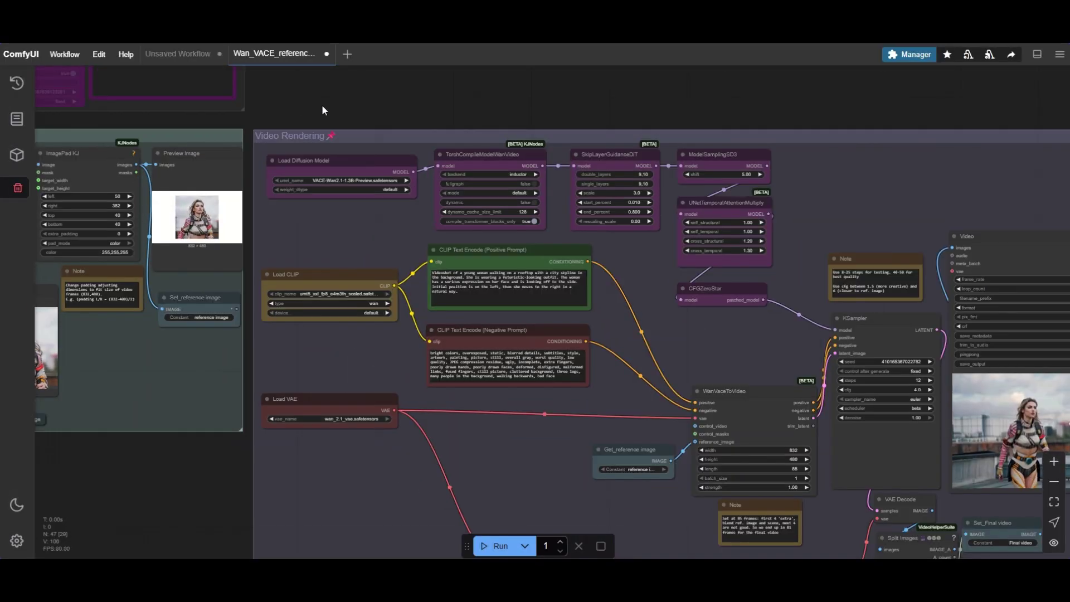
mouse_move(322, 105)
mouse_down()
mouse_move(301, 118)
mouse_move(312, 97)
mouse_up()
scroll(300, 116, up, 5)
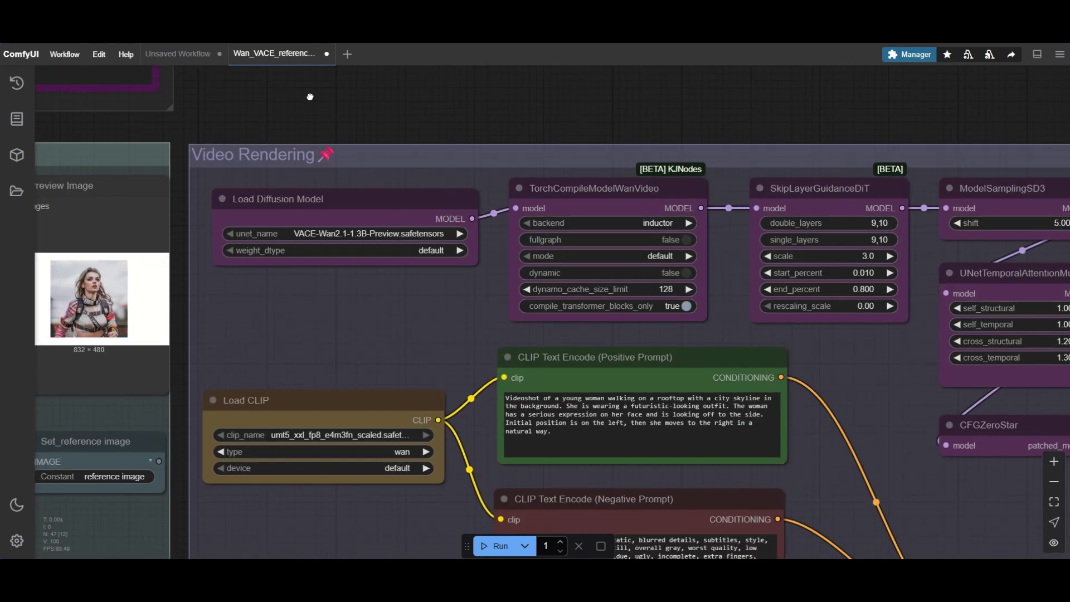
click(309, 201)
scroll(323, 244, up, 3)
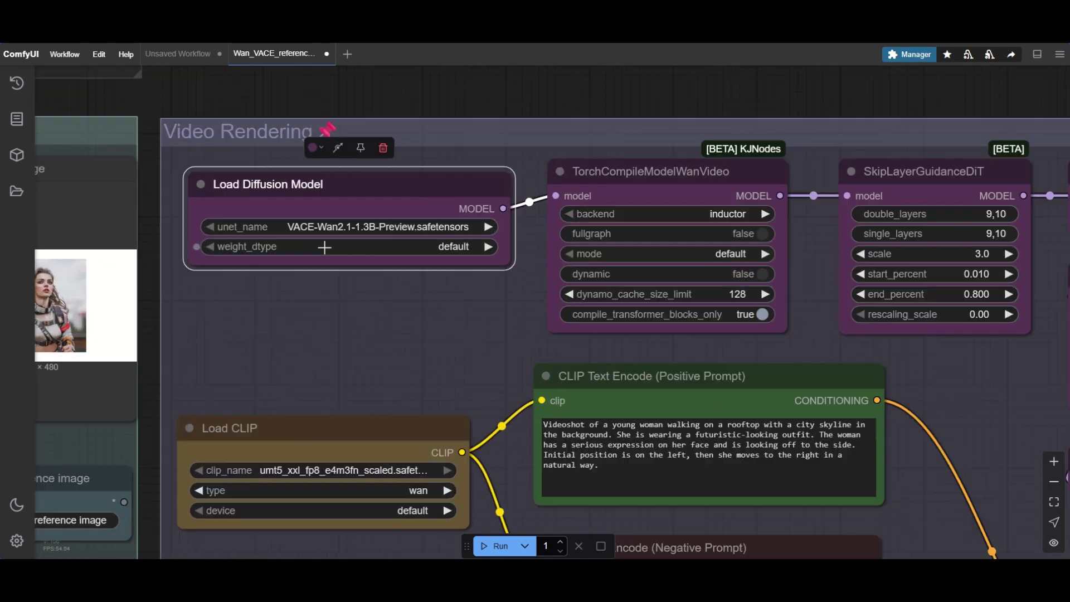
scroll(324, 247, down, 3)
drag(373, 290, 500, 136)
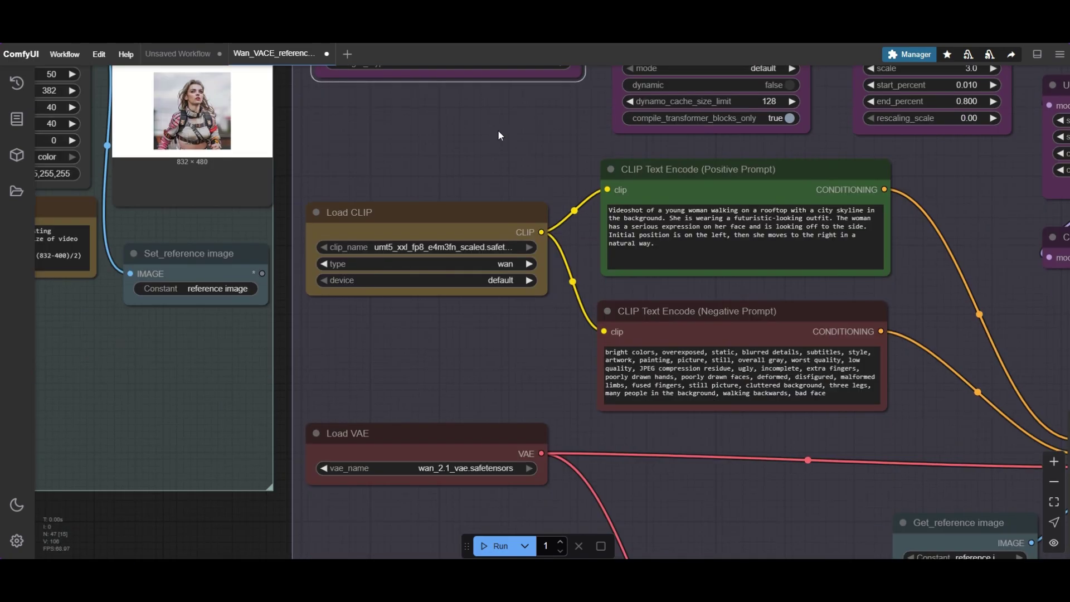
scroll(499, 136, up, 5)
scroll(506, 241, down, 5)
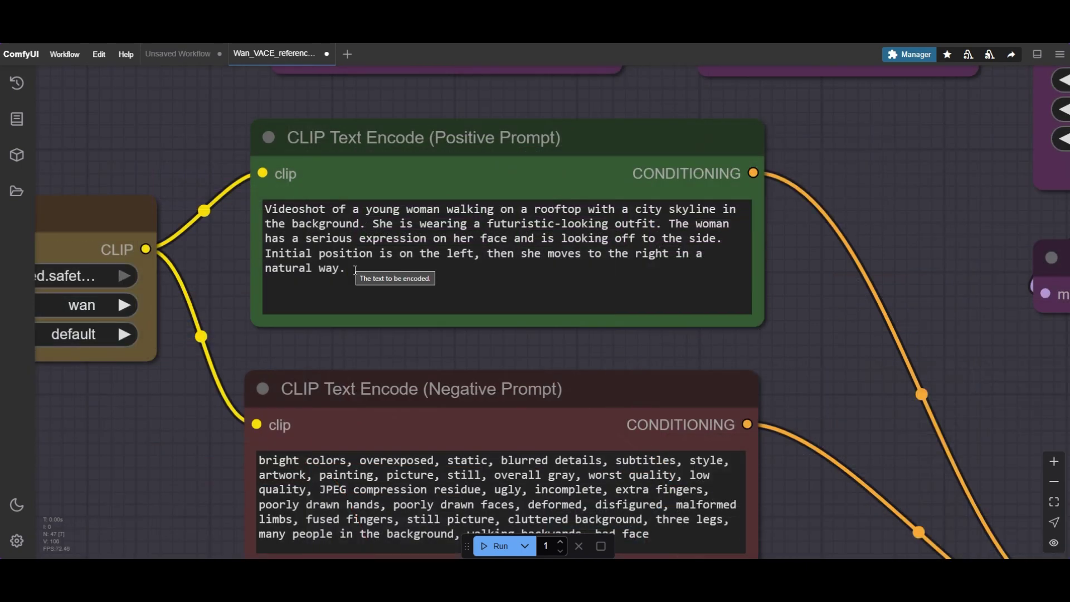
Review the woman-on-city-rooftop positive prompt, then bring up the Image description group's options.
click(355, 271)
key(ctrl+a)
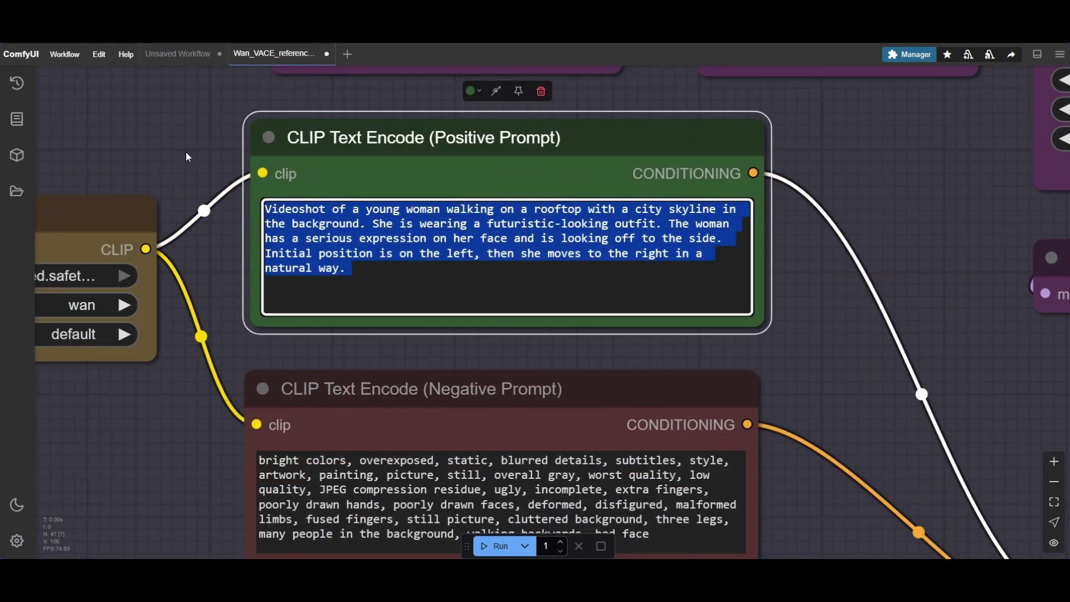
click(405, 270)
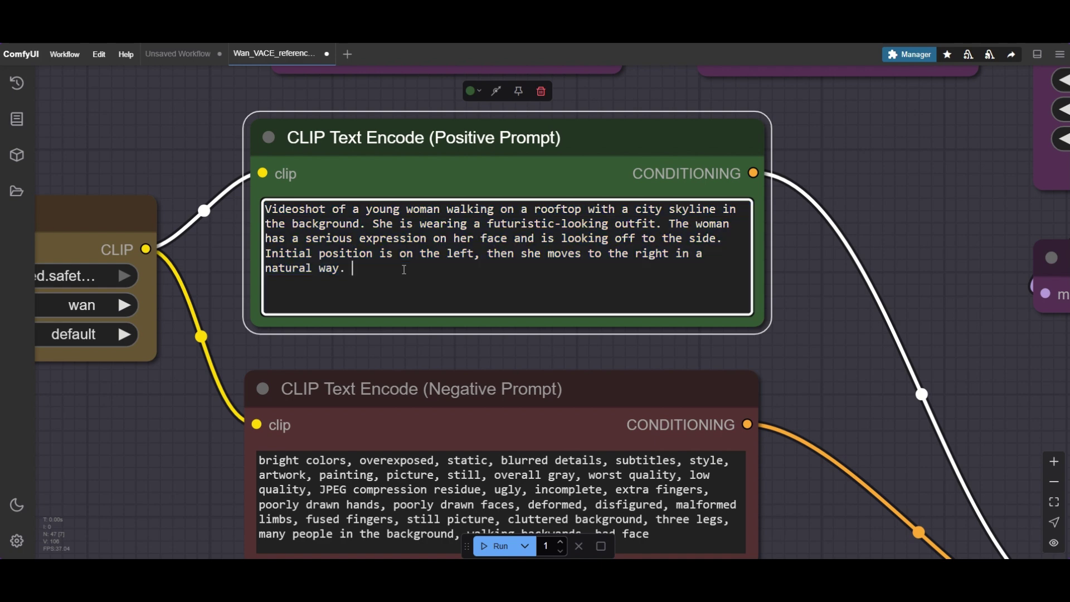
scroll(424, 251, down, 5)
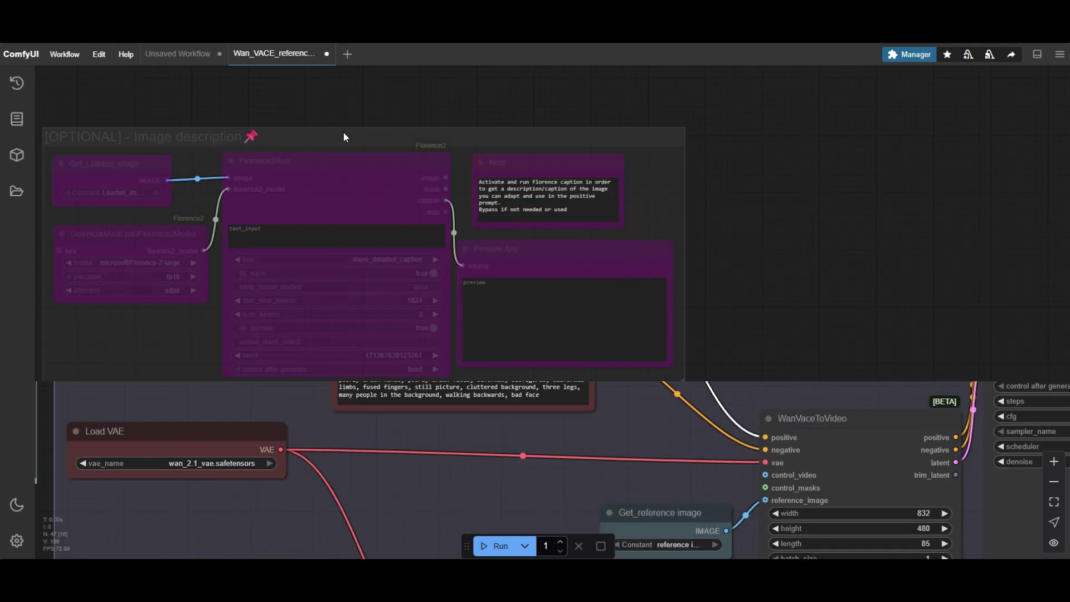
right_click(343, 133)
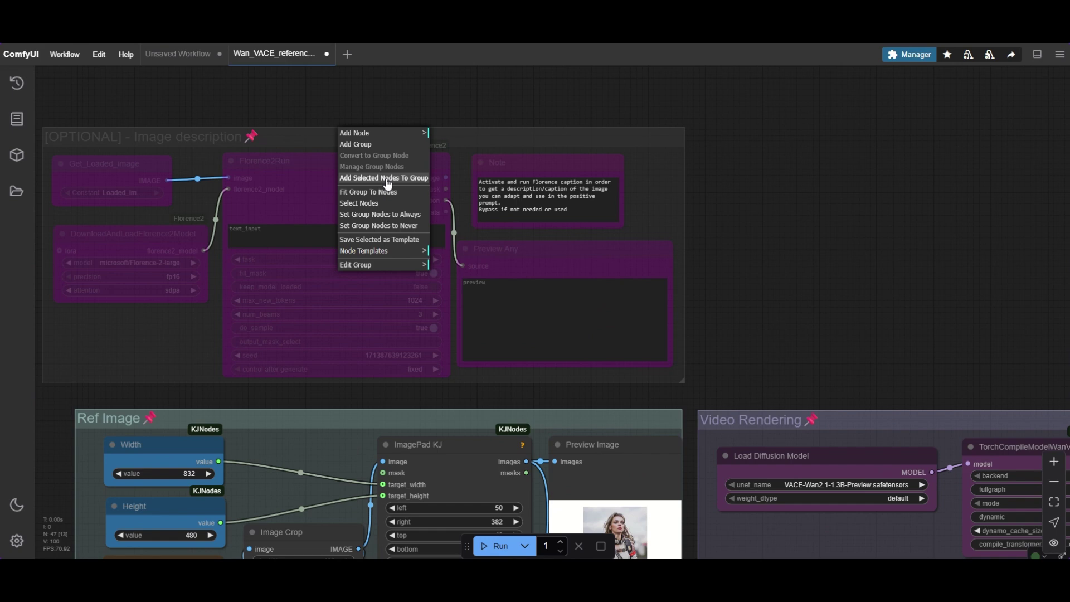
click(390, 214)
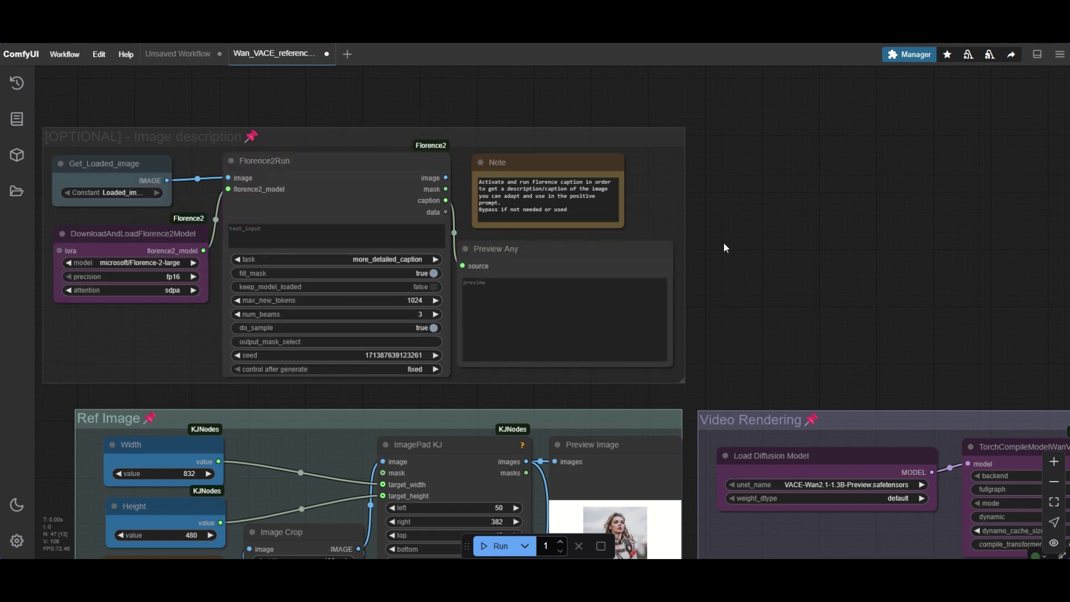
scroll(730, 245, up, 2)
drag(735, 249, 908, 252)
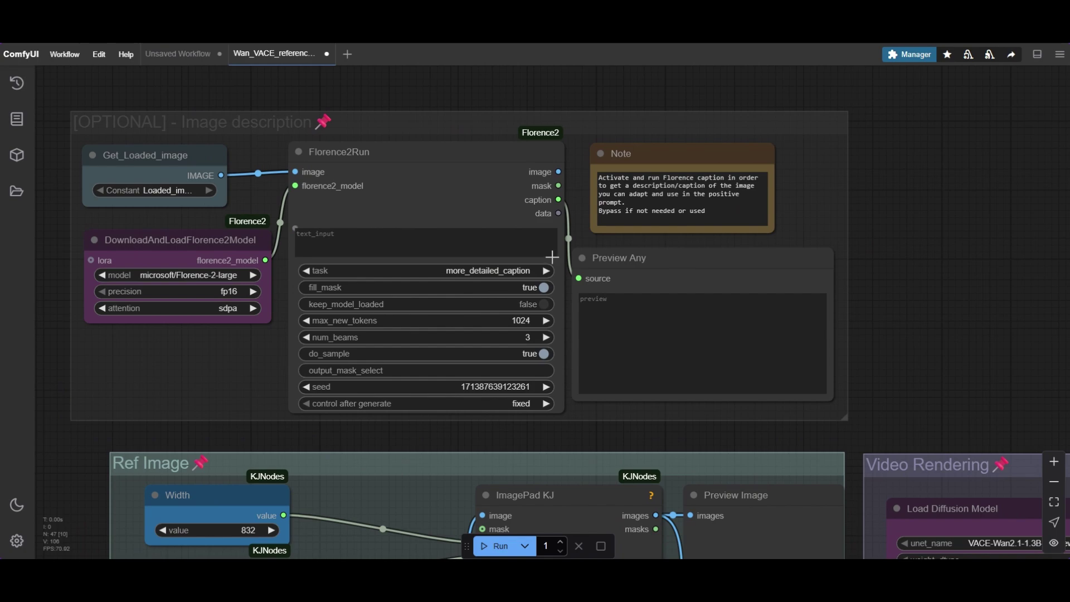
scroll(543, 256, down, 1)
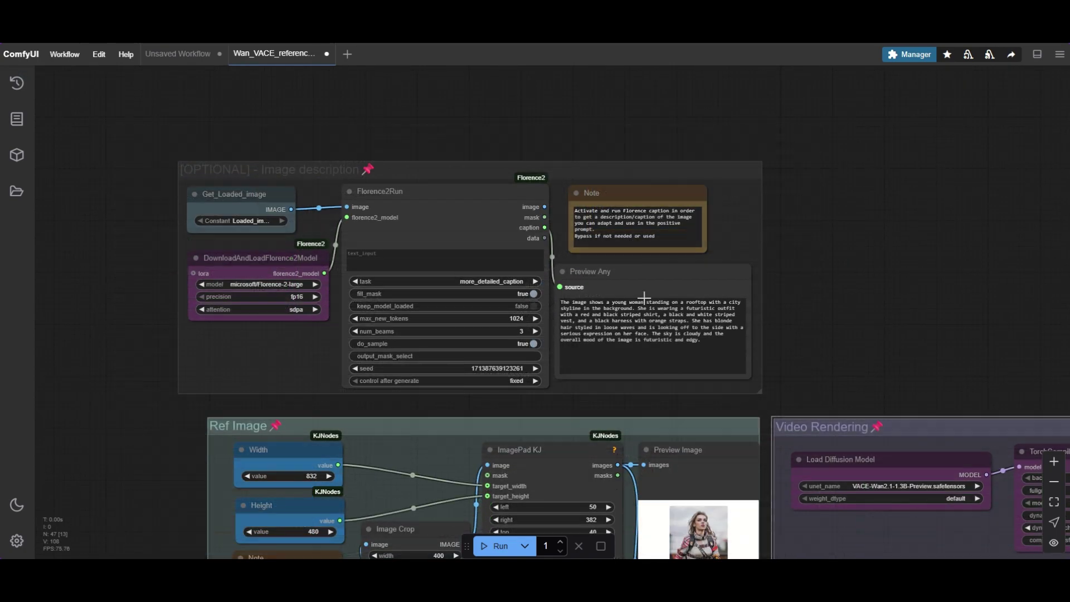
scroll(705, 334, up, 10)
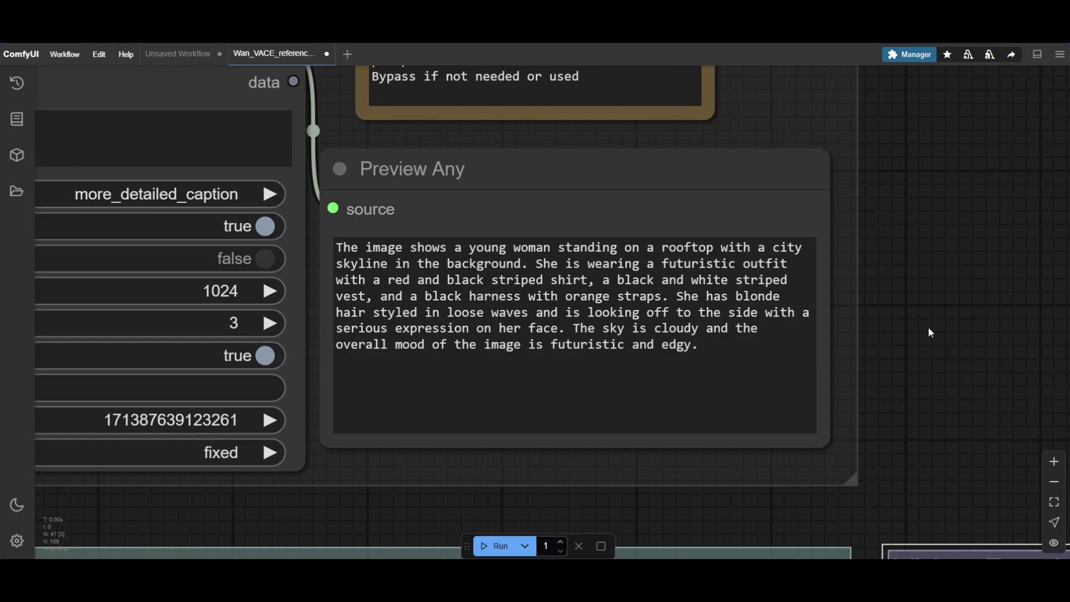
drag(929, 331, 892, 306)
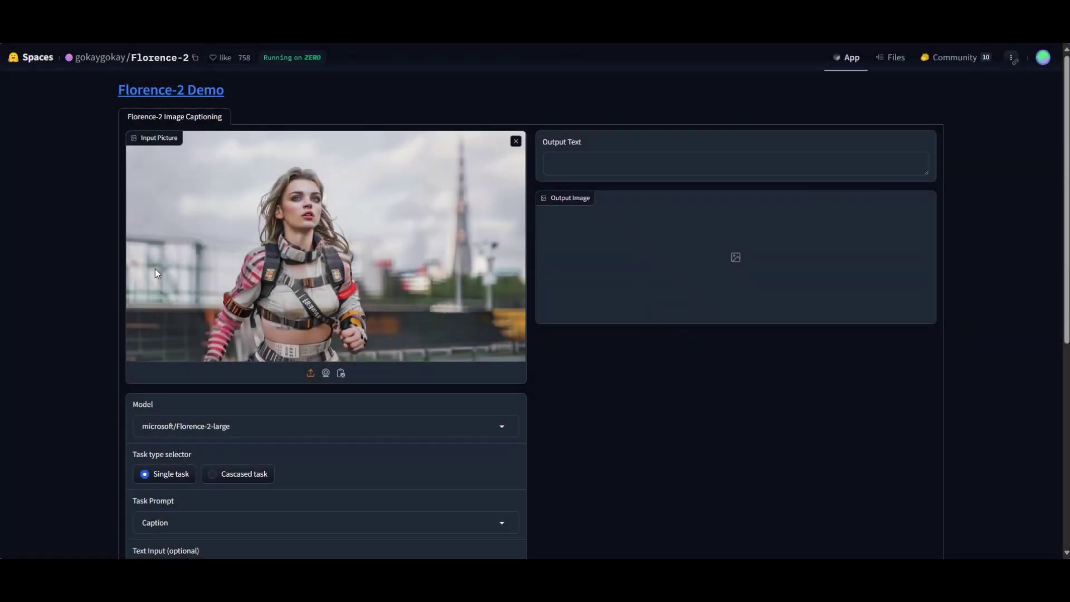
Run Florence-2's More Detailed Caption task on the uploaded rooftop image to get its description.
scroll(155, 269, down, 1)
scroll(132, 276, down, 5)
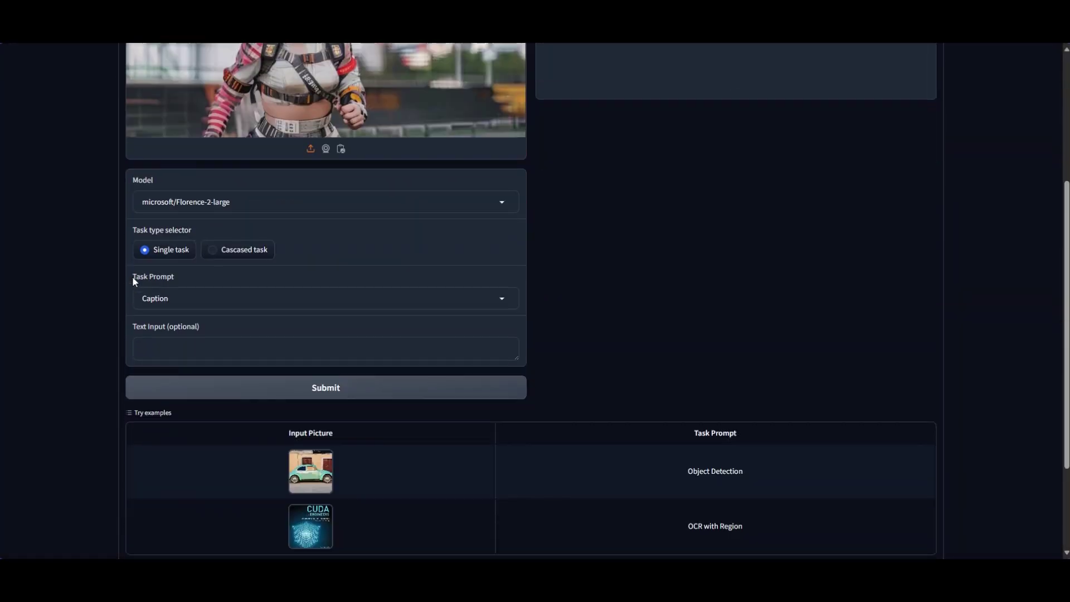
scroll(132, 275, up, 4)
scroll(132, 276, up, 3)
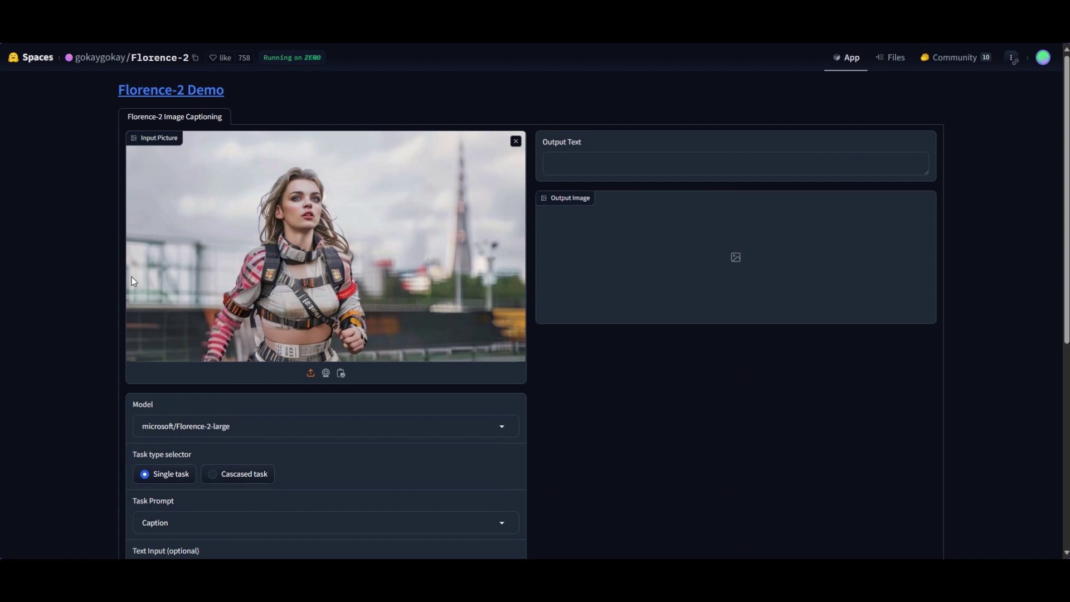
scroll(113, 386, down, 1)
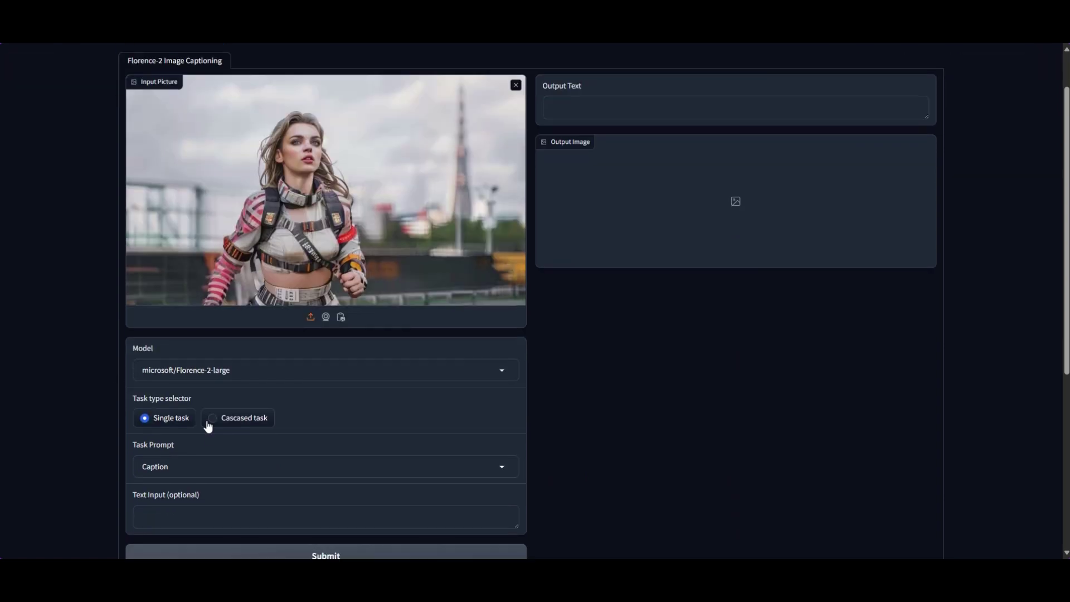
click(203, 470)
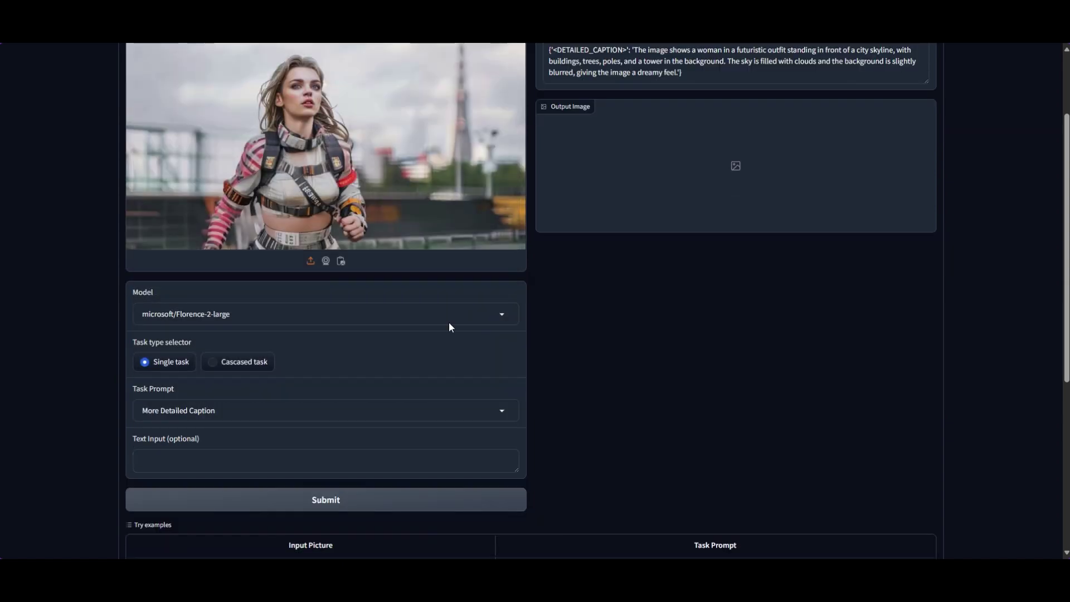
scroll(449, 325, up, 3)
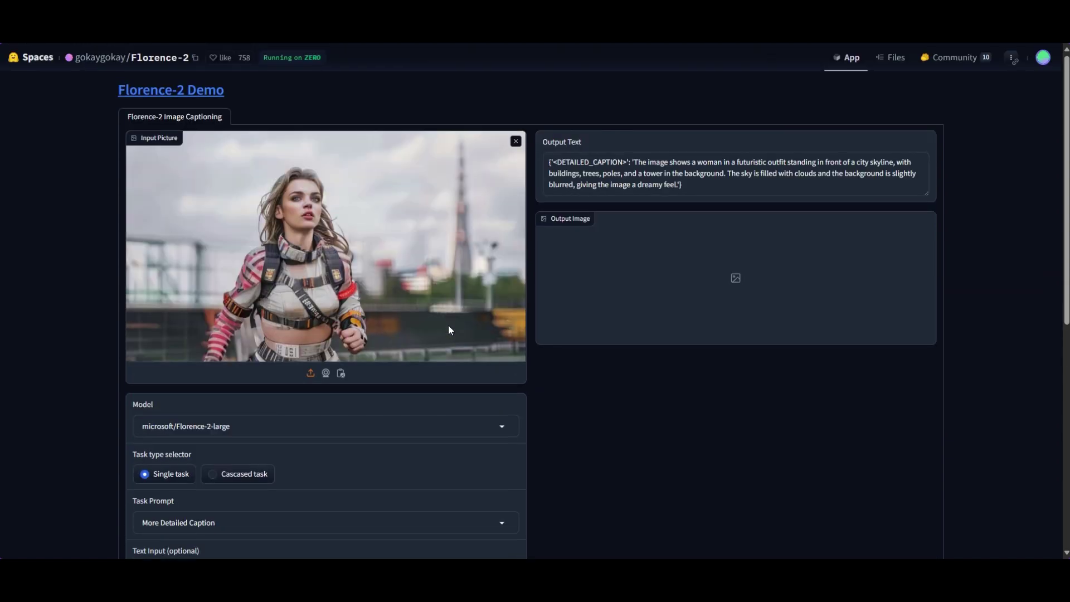
scroll(446, 329, down, 4)
click(351, 449)
scroll(475, 296, up, 3)
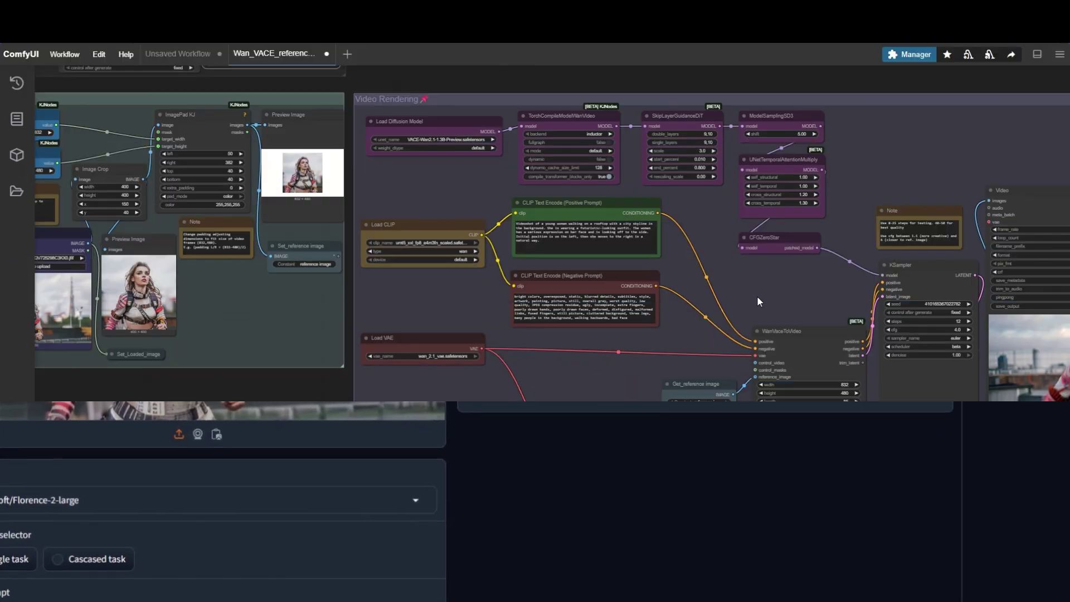
Select the Get_reference image node and bring the WanVaceToVideo settings into view.
scroll(600, 316, up, 2)
scroll(600, 316, up, 6)
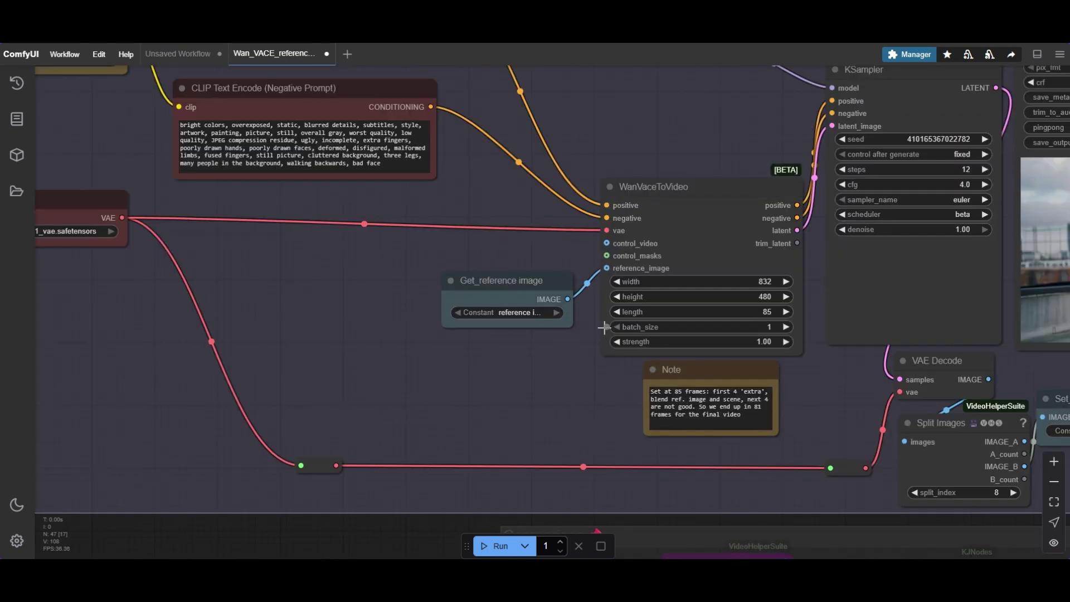
click(458, 250)
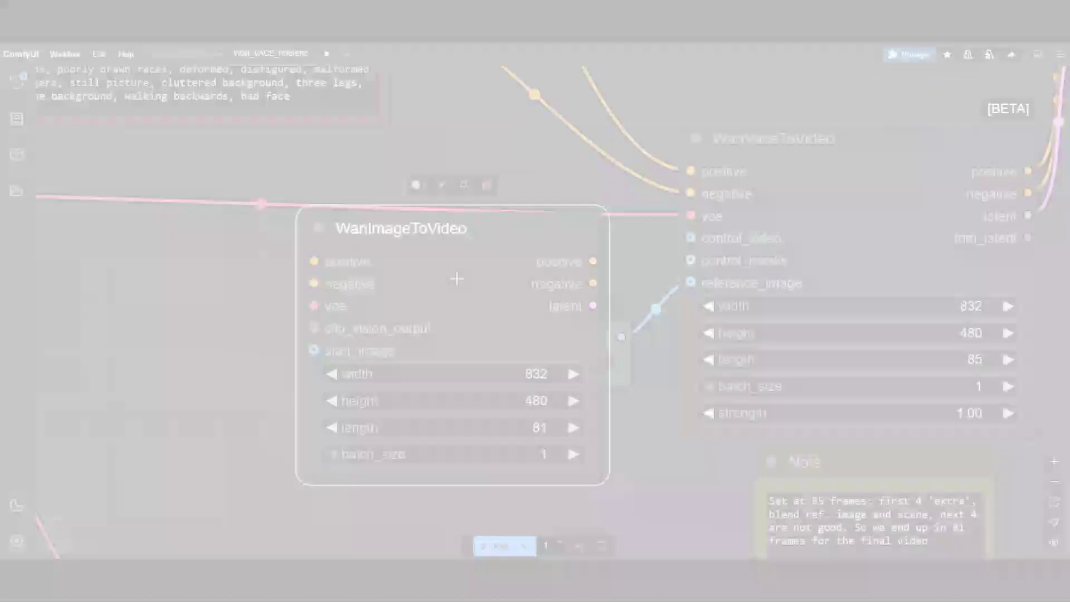
scroll(457, 278, up, 4)
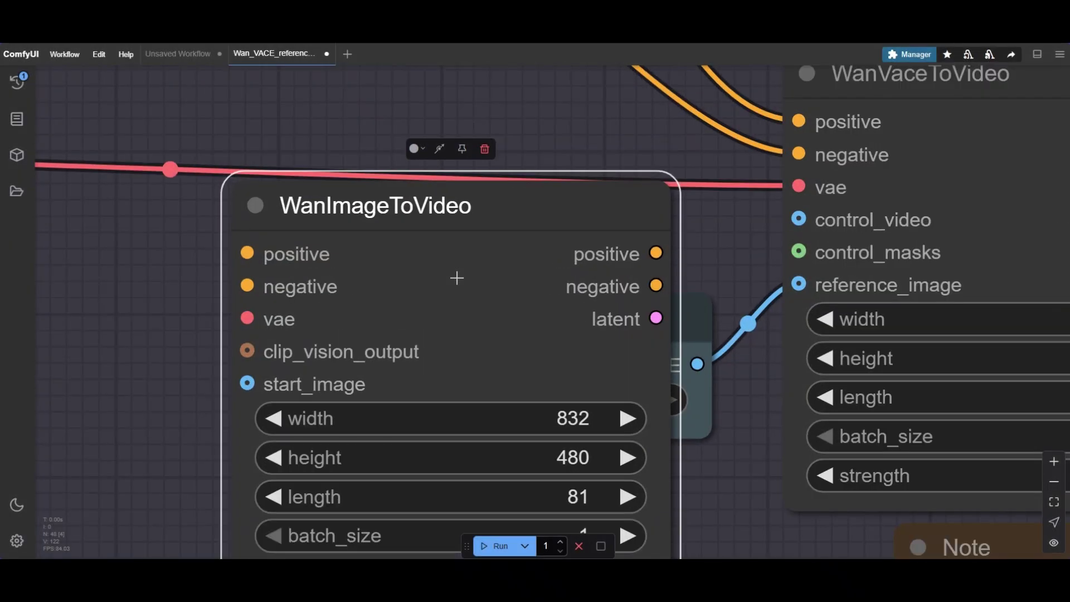
scroll(456, 278, down, 3)
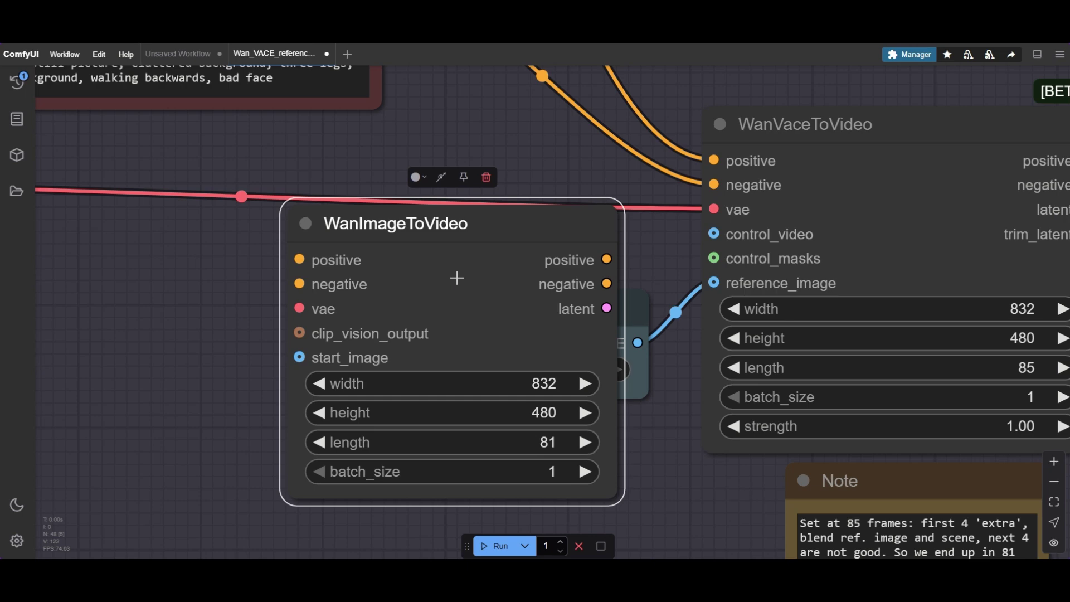
scroll(457, 278, down, 3)
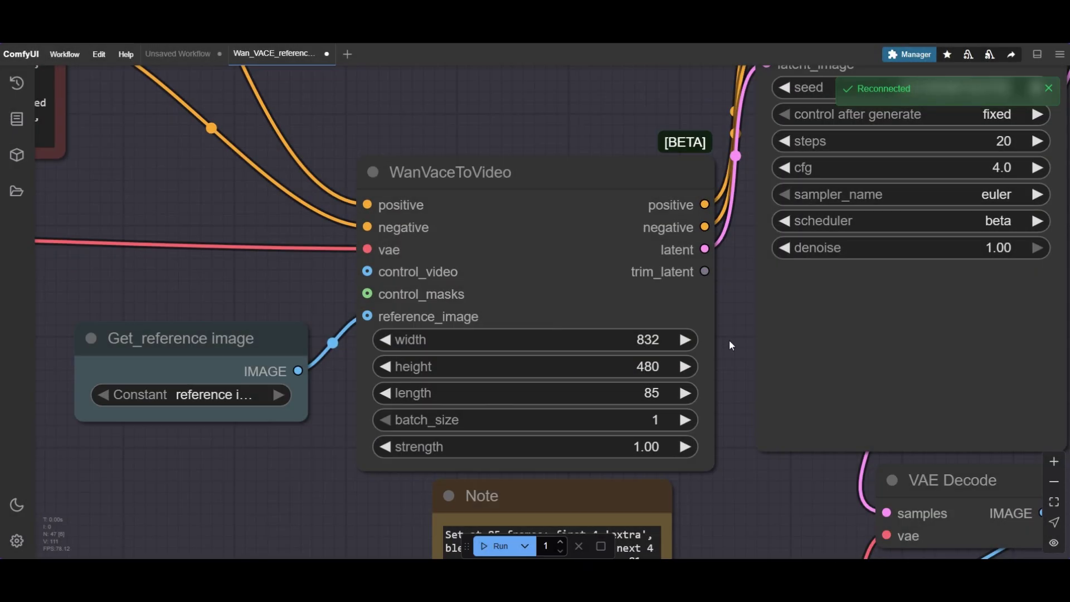
drag(732, 346, 671, 322)
scroll(671, 323, up, 1)
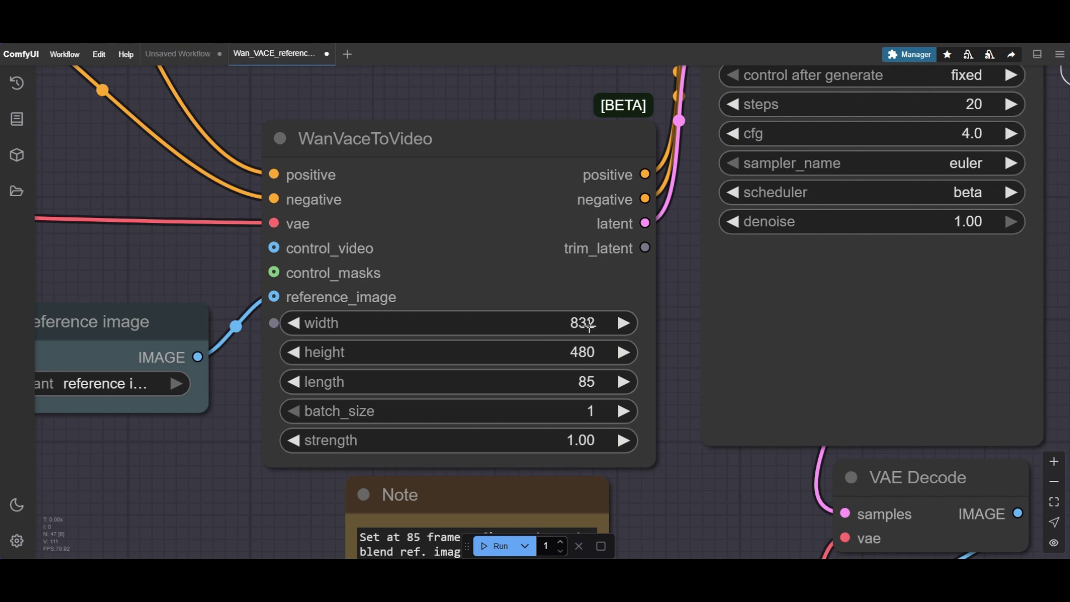
scroll(589, 326, down, 1)
scroll(590, 326, down, 1)
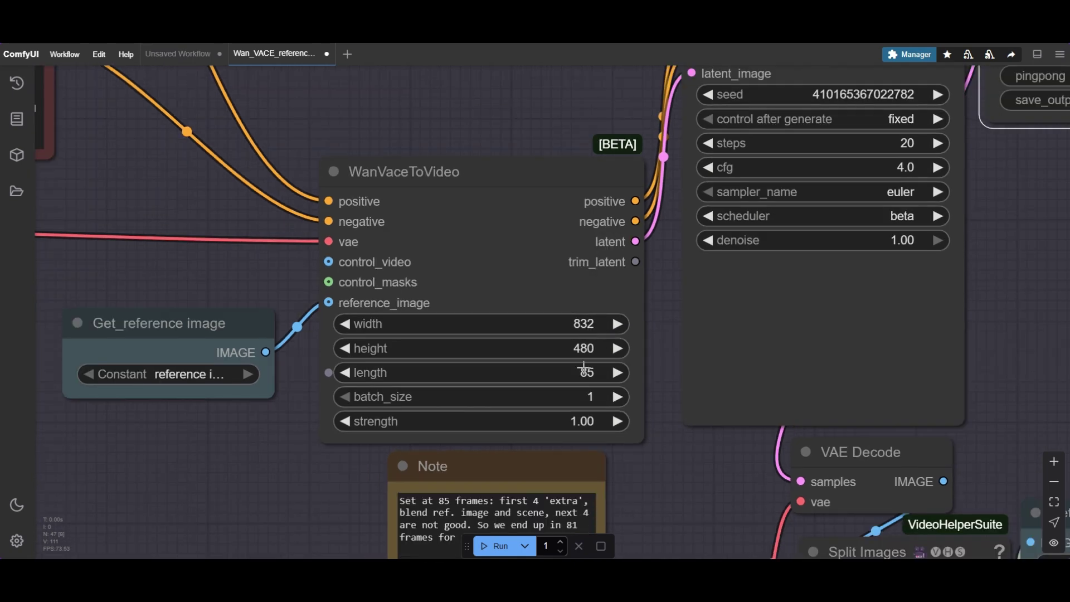
scroll(588, 372, up, 2)
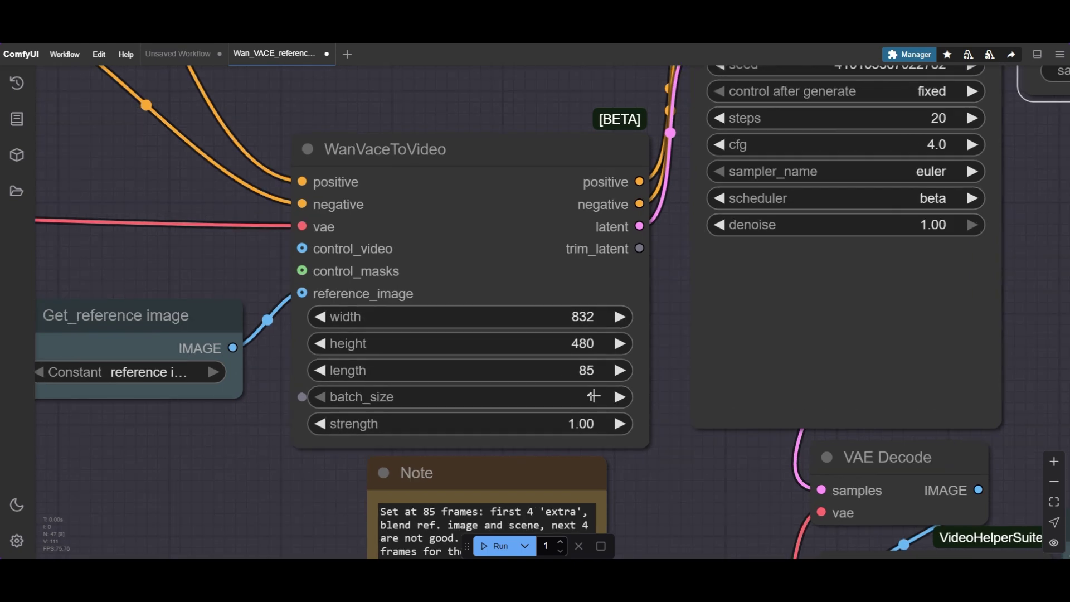
Set WanVaceToVideo length to 85, try 81, and settle on 85 frames.
click(589, 368)
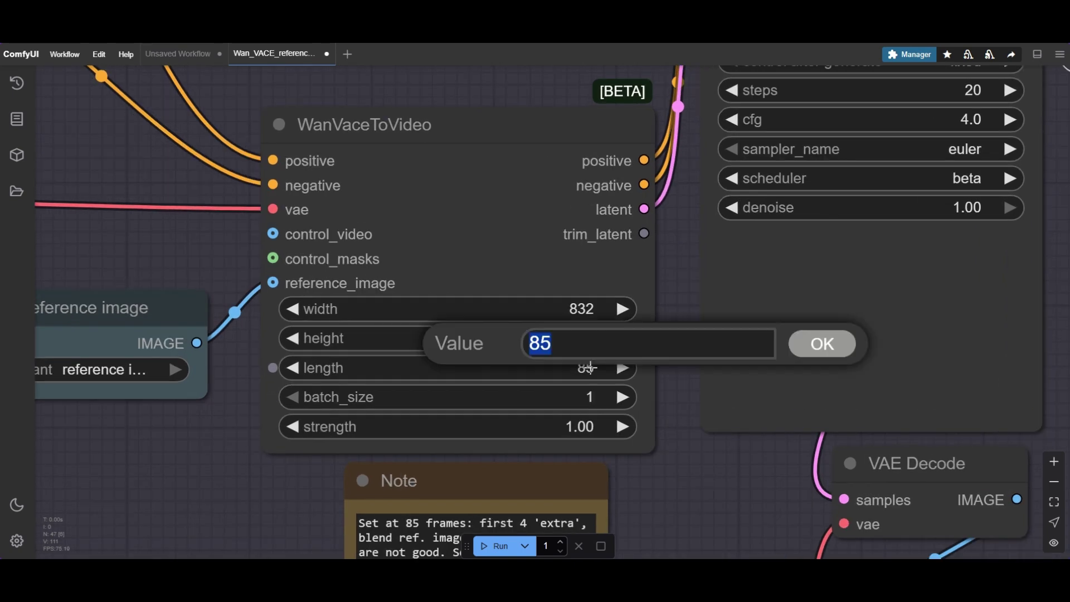
text(85)
key(Return)
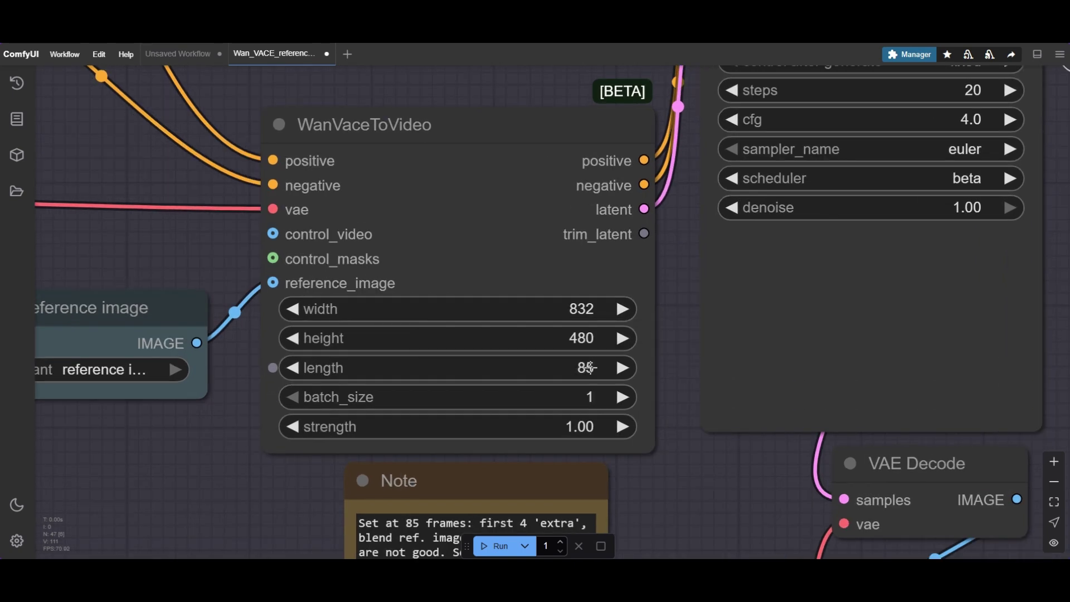
click(589, 368)
text(81)
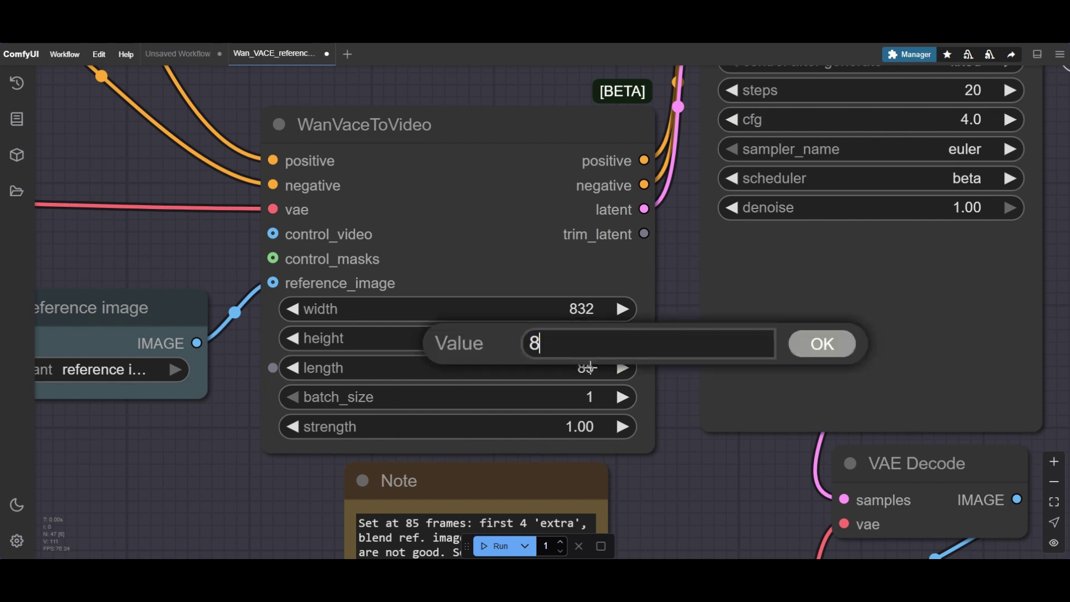
key(Return)
scroll(617, 401, up, 1)
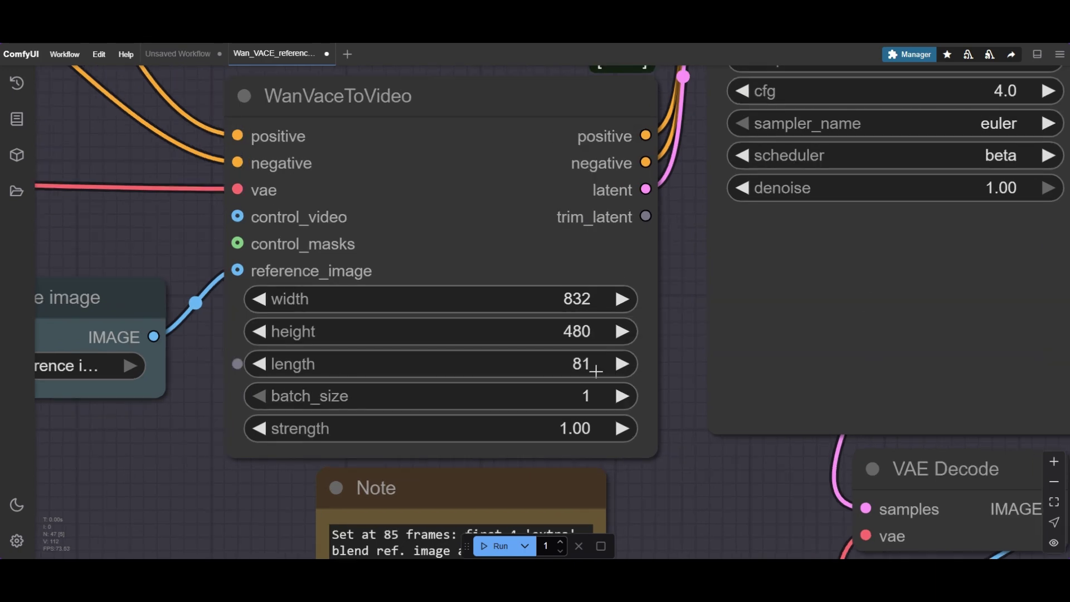
click(592, 364)
click(592, 364)
Raise the KSampler steps to 20.
scroll(592, 364, down, 2)
scroll(691, 241, up, 3)
scroll(749, 210, down, 2)
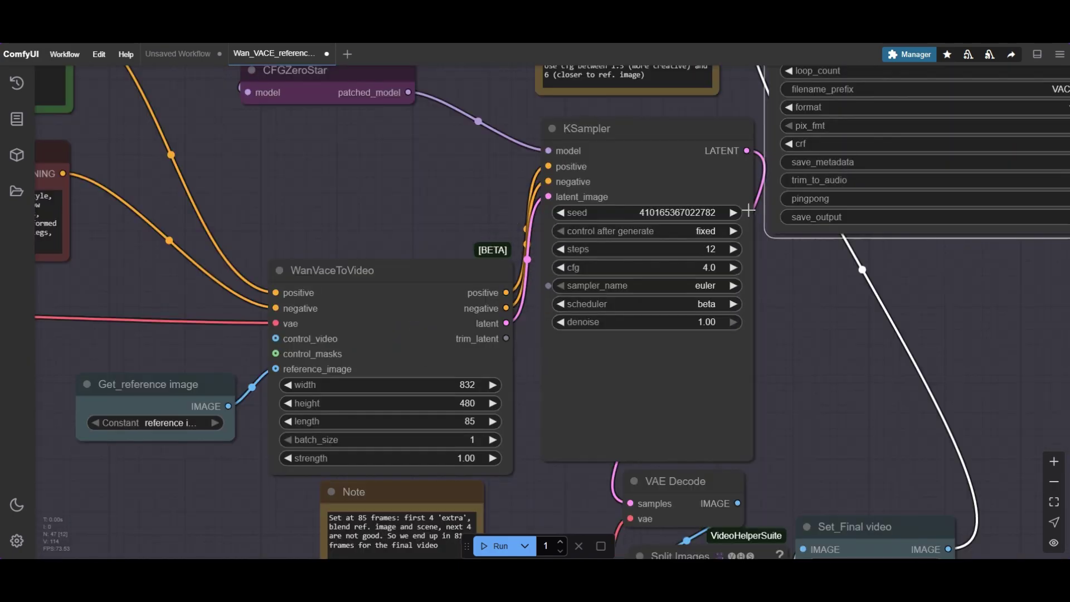
scroll(749, 210, up, 8)
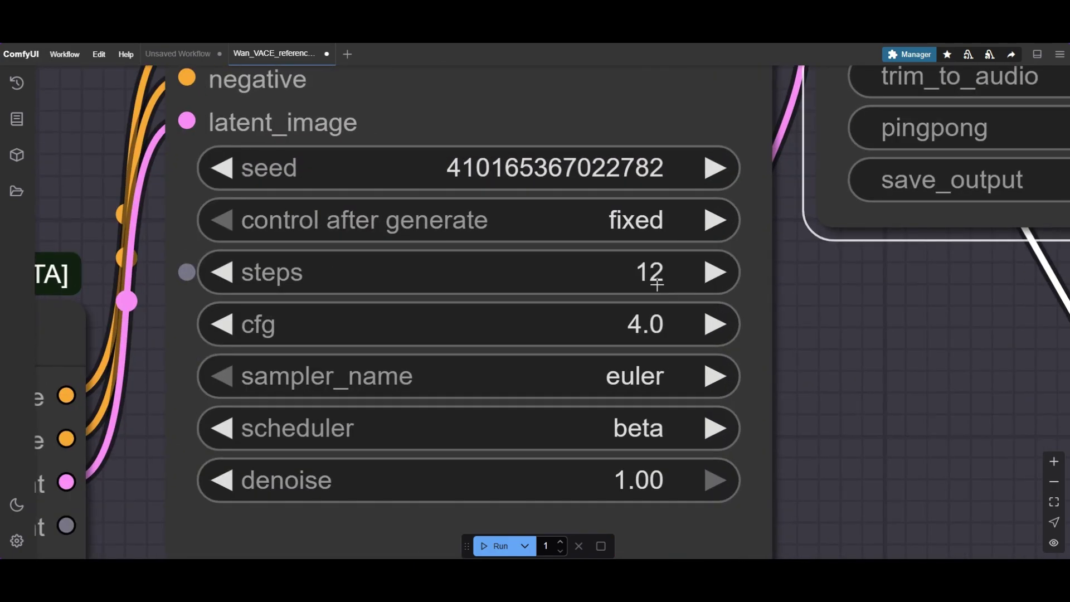
click(657, 284)
text(20)
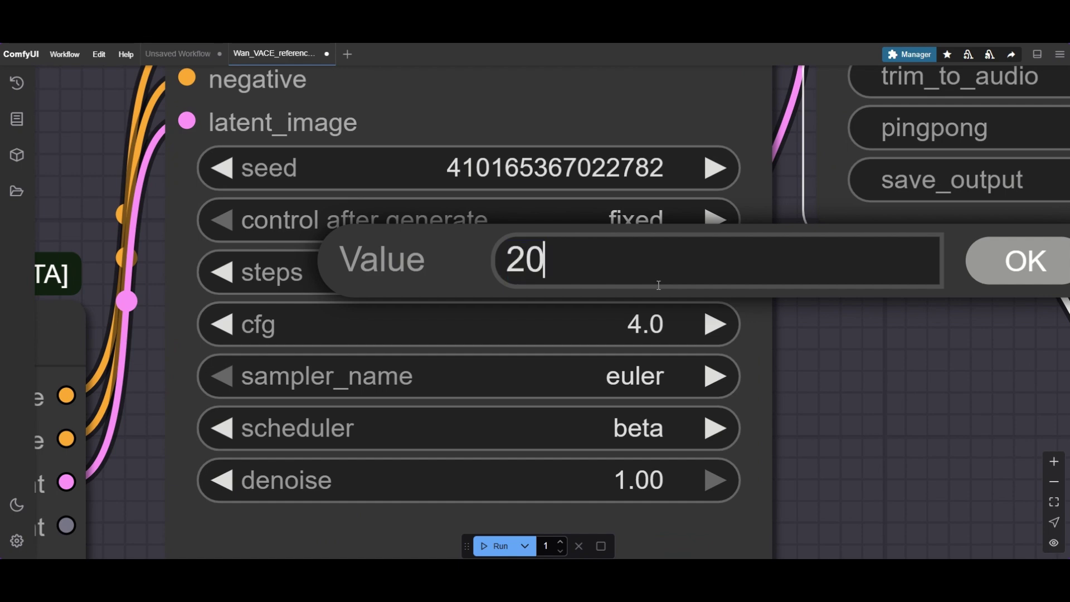
key(Return)
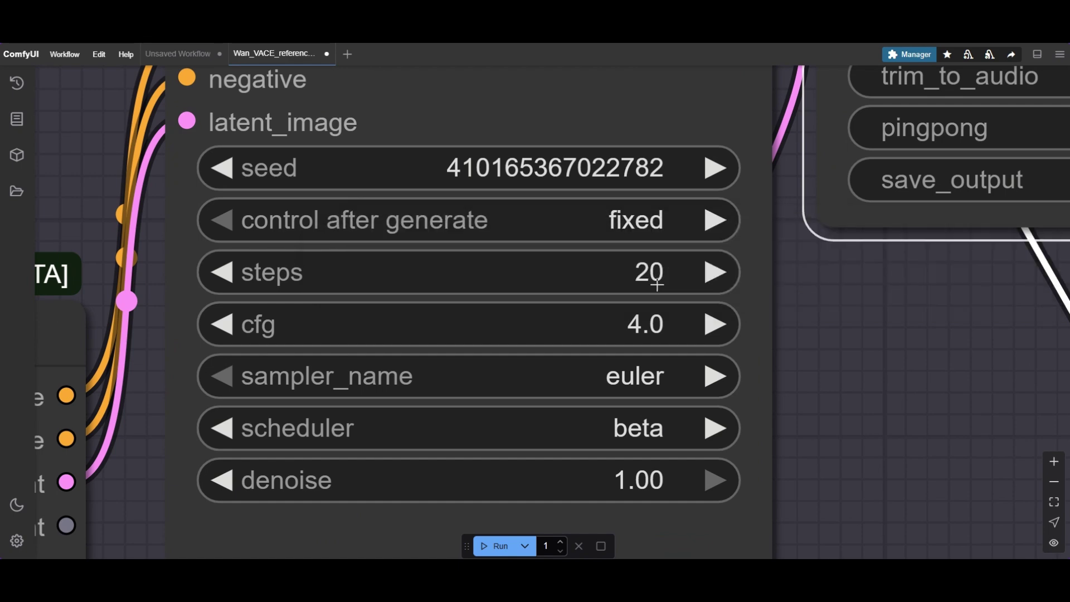
Try KSampler cfg values of 1.5 and 6, then set cfg back to 4.0.
click(647, 322)
text(1.5)
key(Return)
click(647, 322)
text(6)
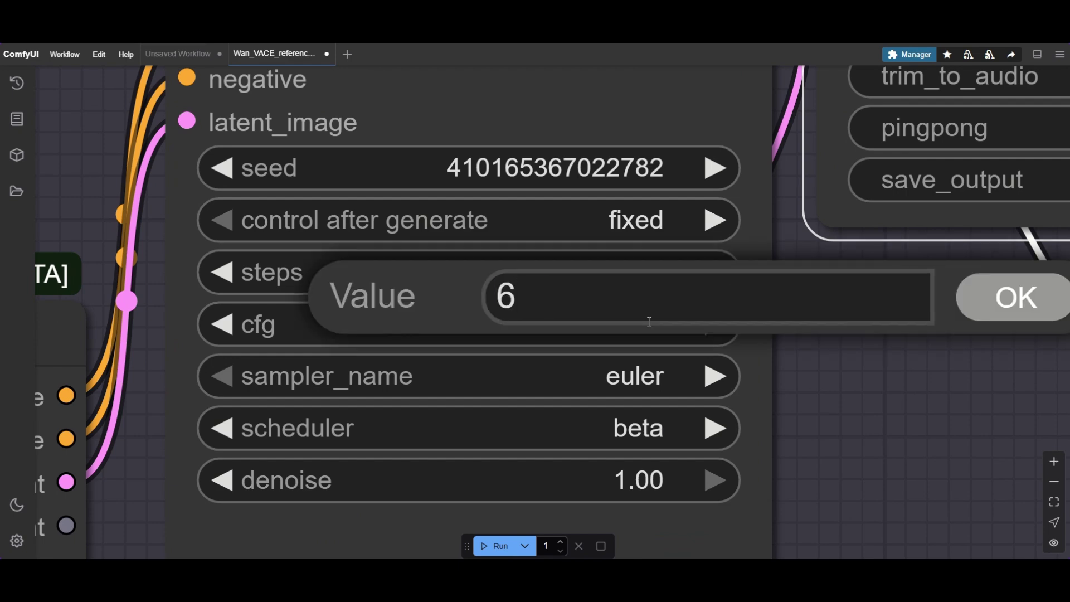
key(Return)
click(649, 322)
text(4)
key(Return)
scroll(647, 322, down, 6)
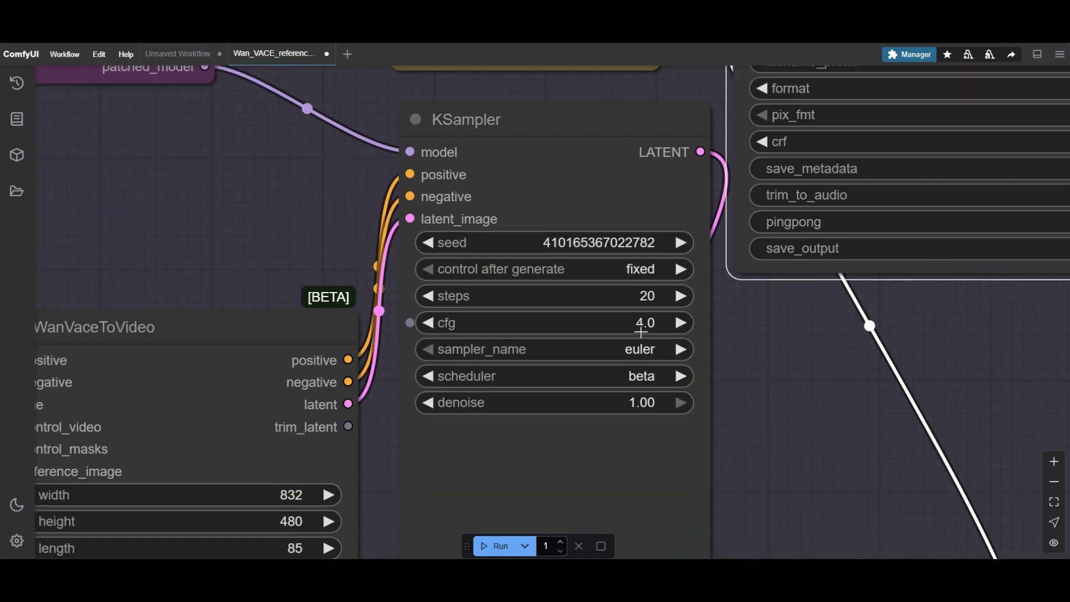
scroll(641, 332, down, 8)
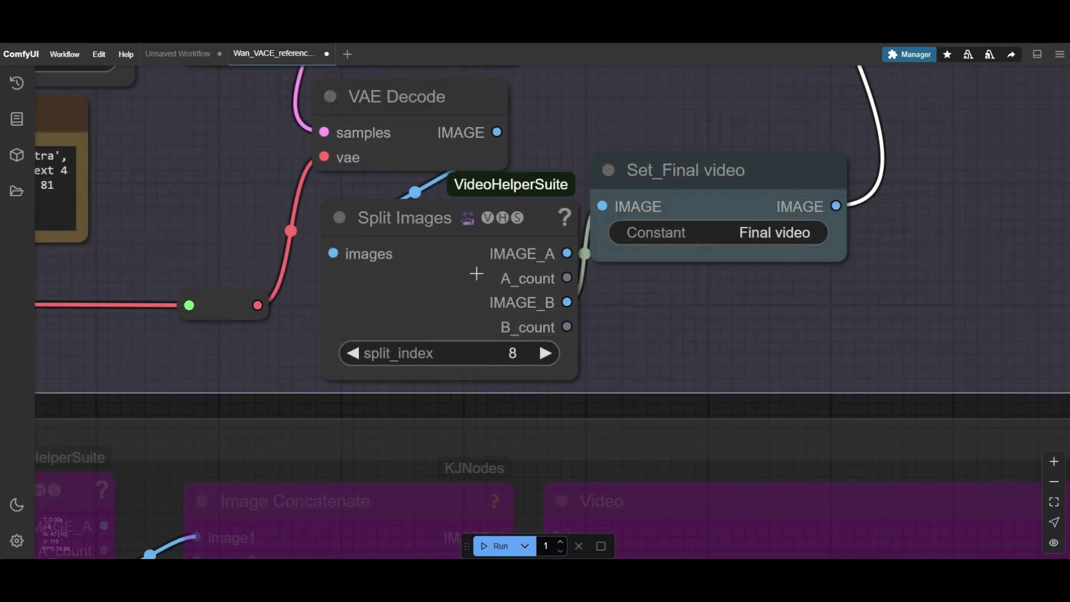
scroll(479, 267, down, 13)
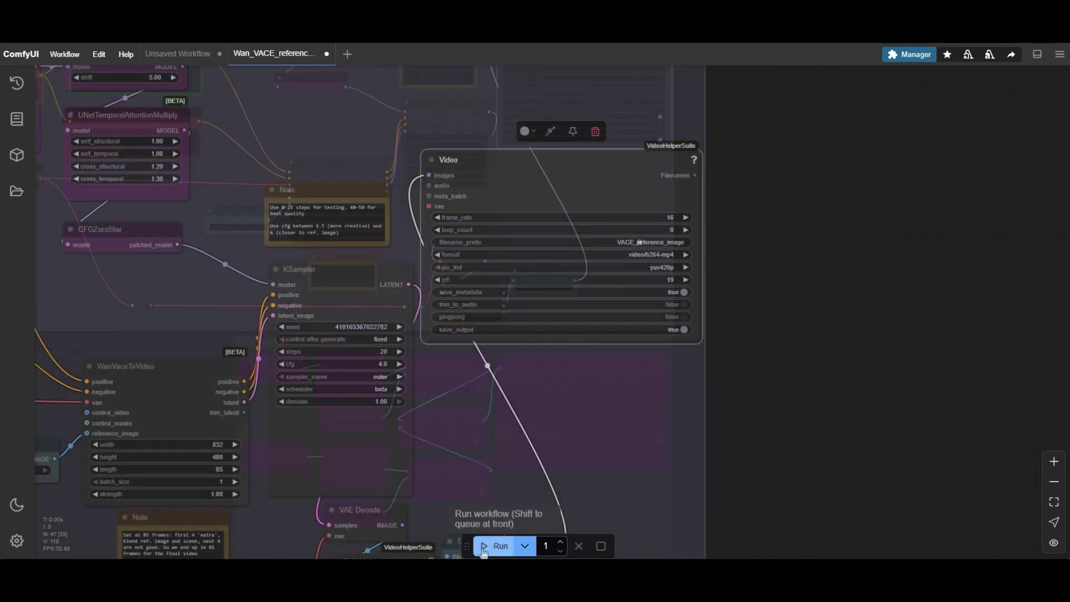
scroll(663, 205, up, 7)
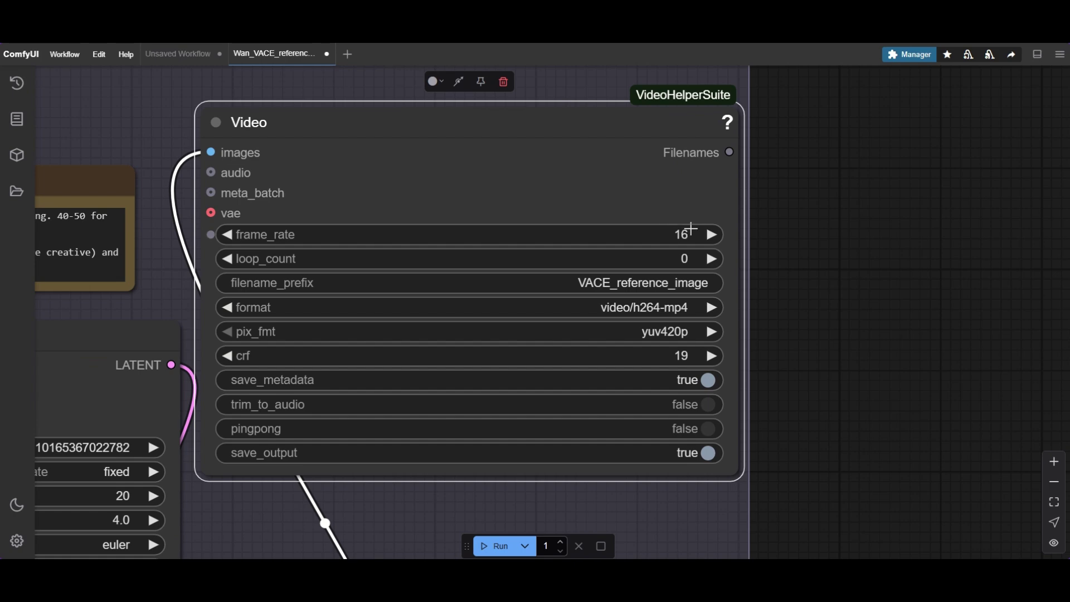
click(683, 234)
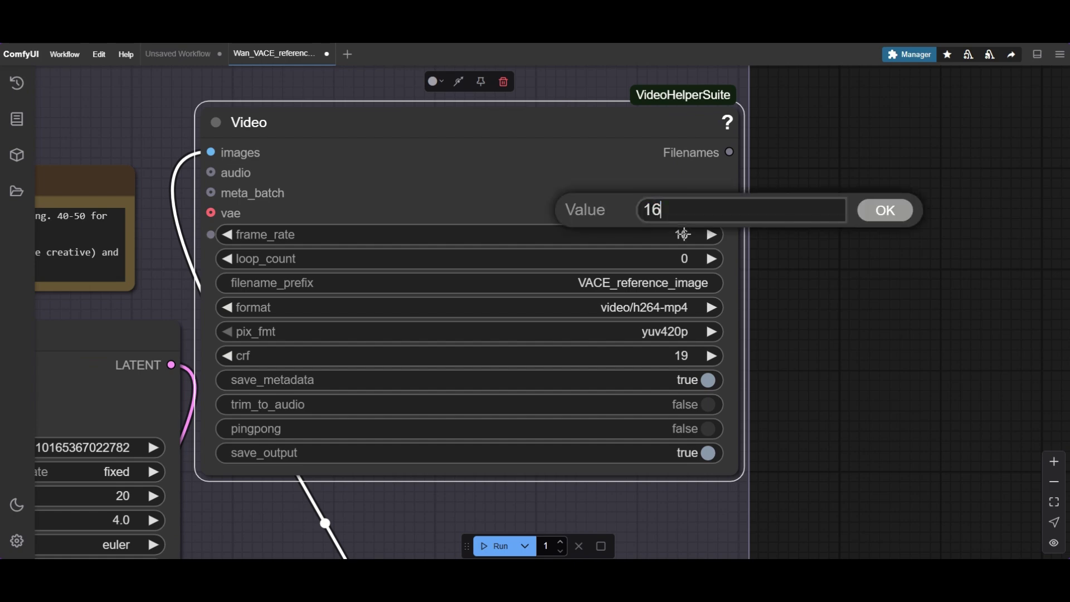
scroll(655, 253, down, 5)
scroll(654, 253, down, 6)
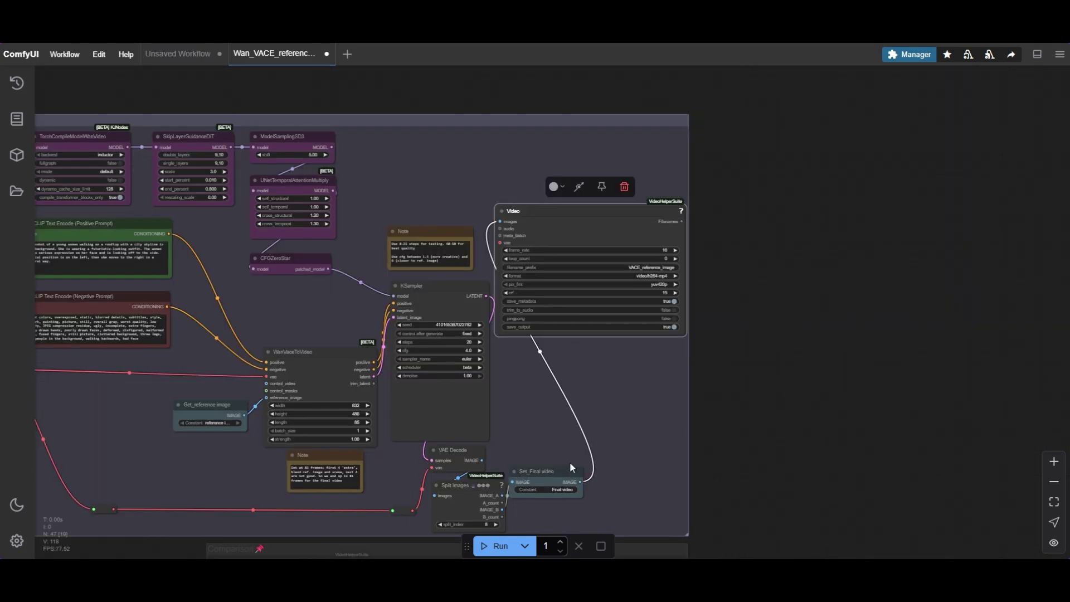
Queue the rooftop reference-image video, then set KSampler's seed control after generate to randomize.
click(489, 545)
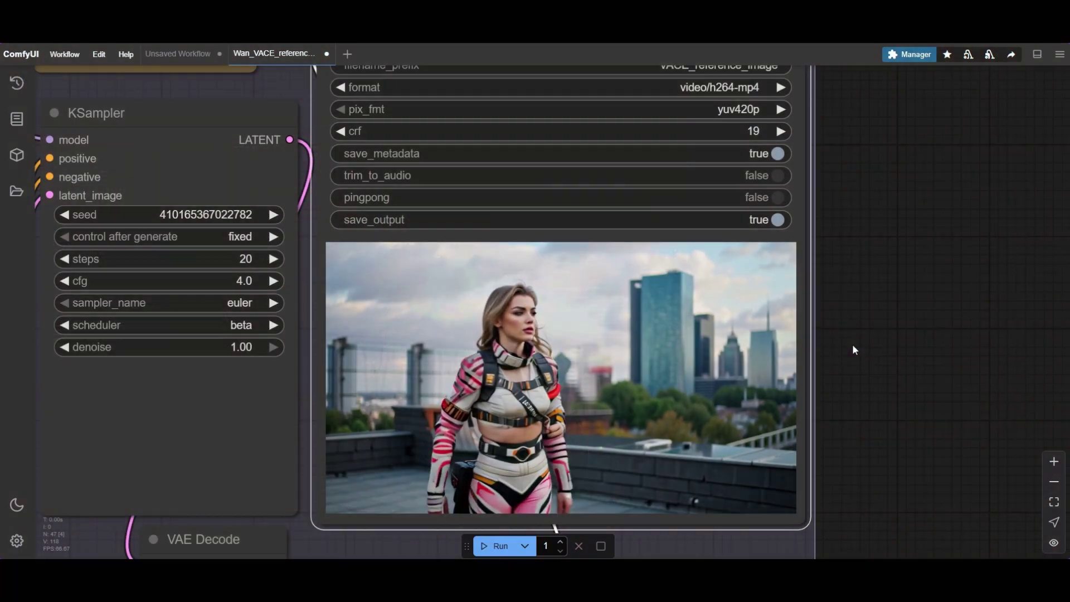
drag(852, 343, 836, 298)
scroll(837, 300, down, 1)
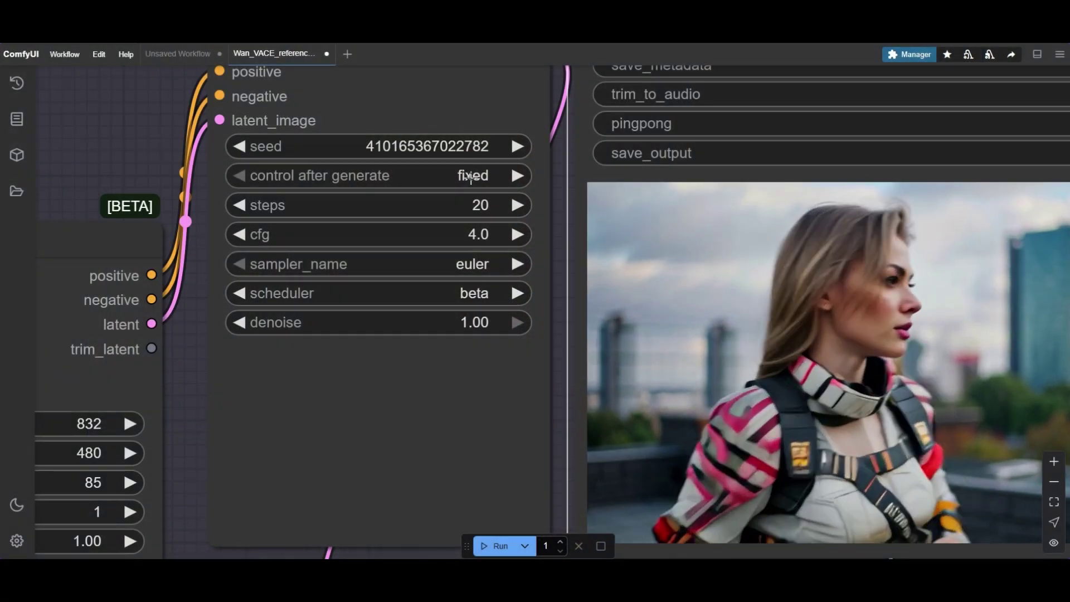
click(471, 176)
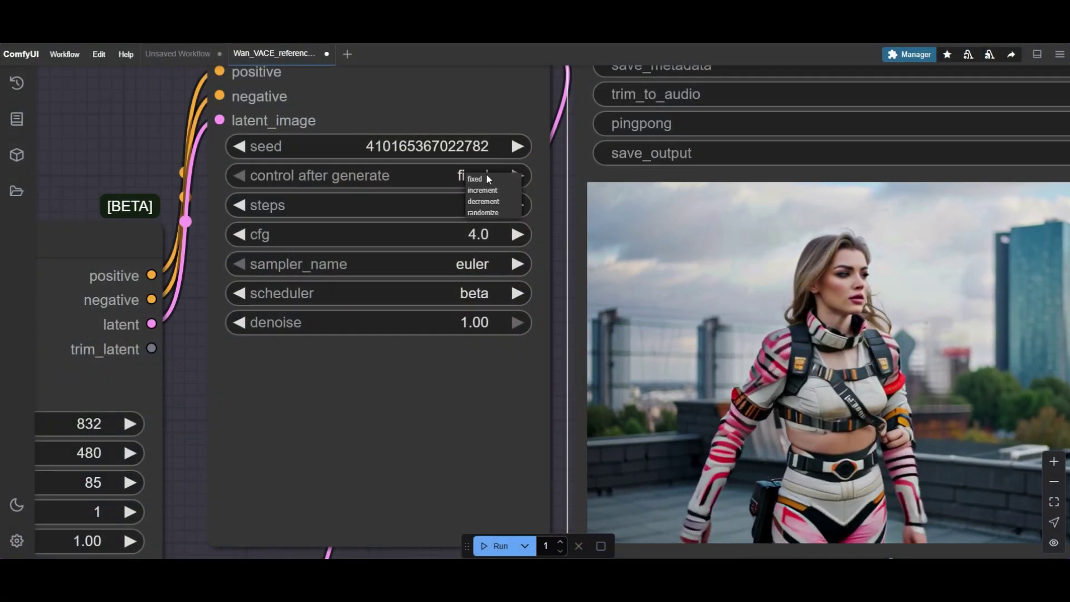
click(490, 211)
scroll(491, 208, down, 4)
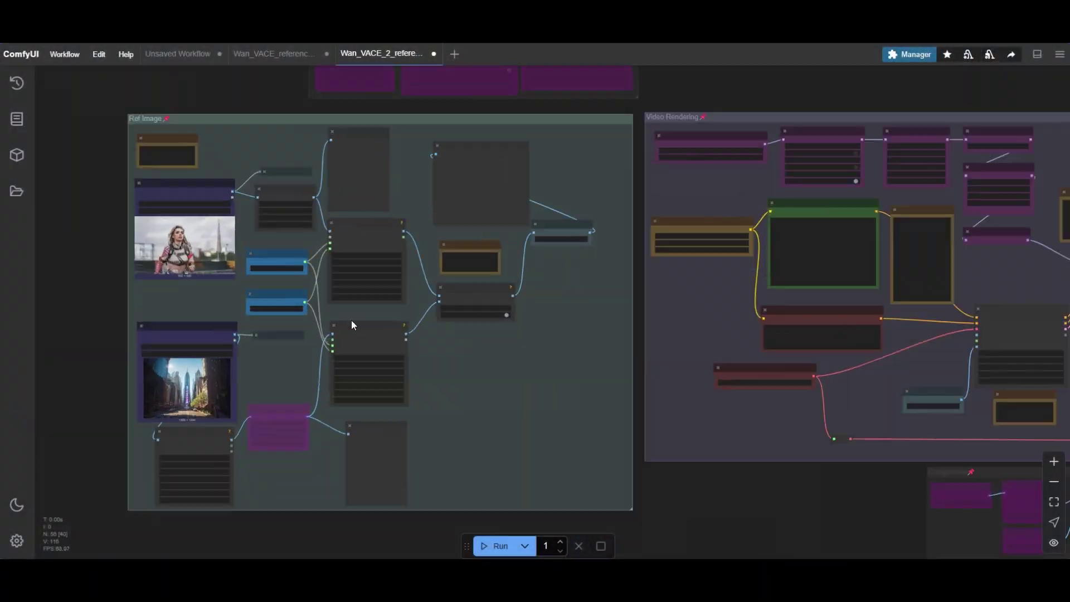
Zoom and pan over the Ref Image group to view the 1664×480 side-by-side reference preview.
scroll(351, 319, up, 5)
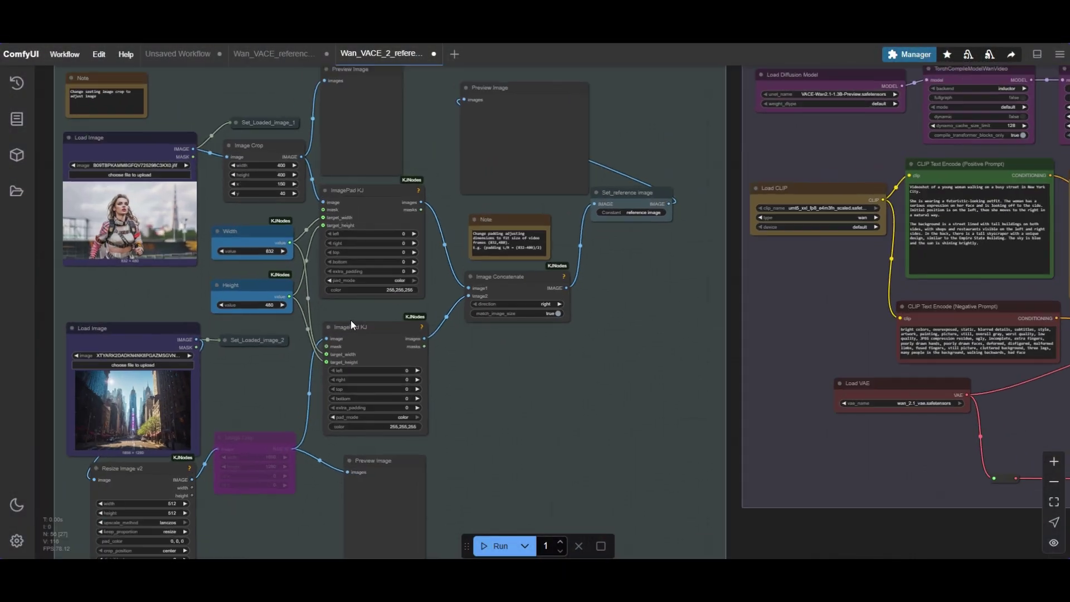
scroll(246, 105, up, 3)
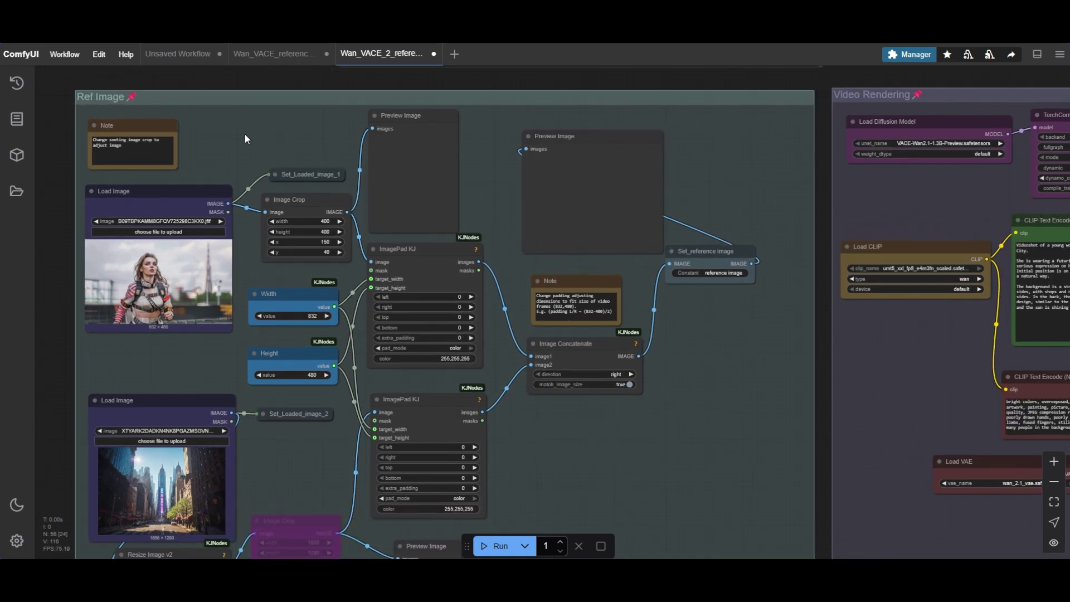
scroll(240, 129, up, 8)
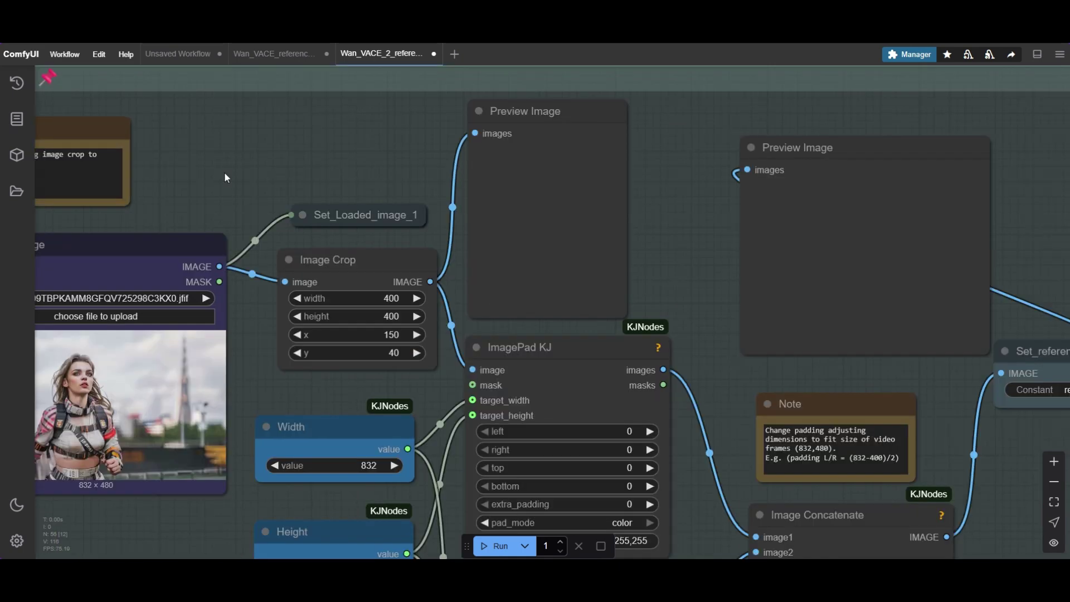
scroll(403, 282, up, 1)
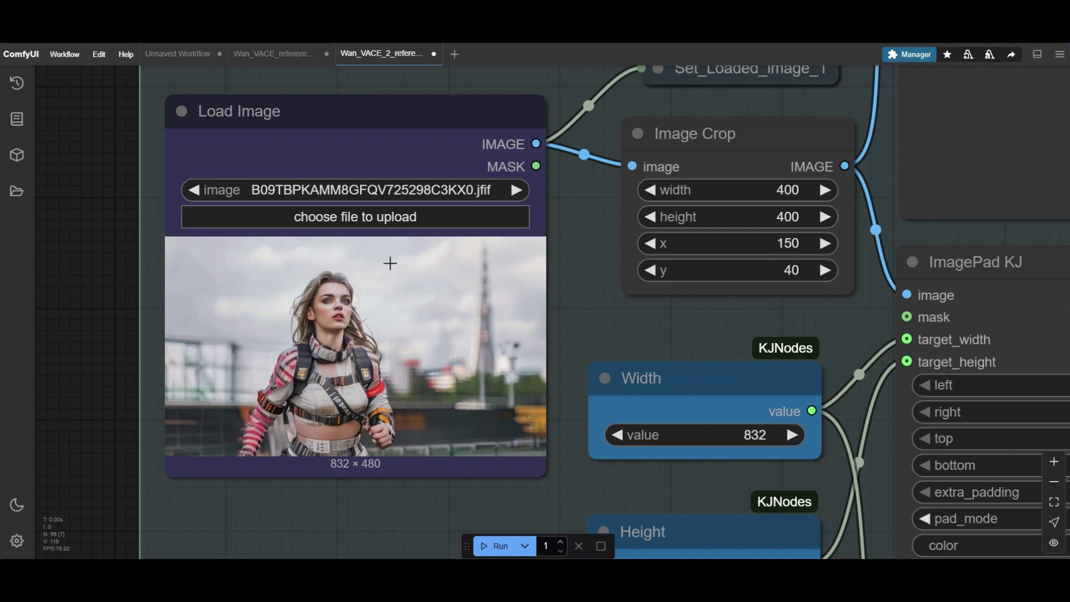
scroll(390, 262, down, 10)
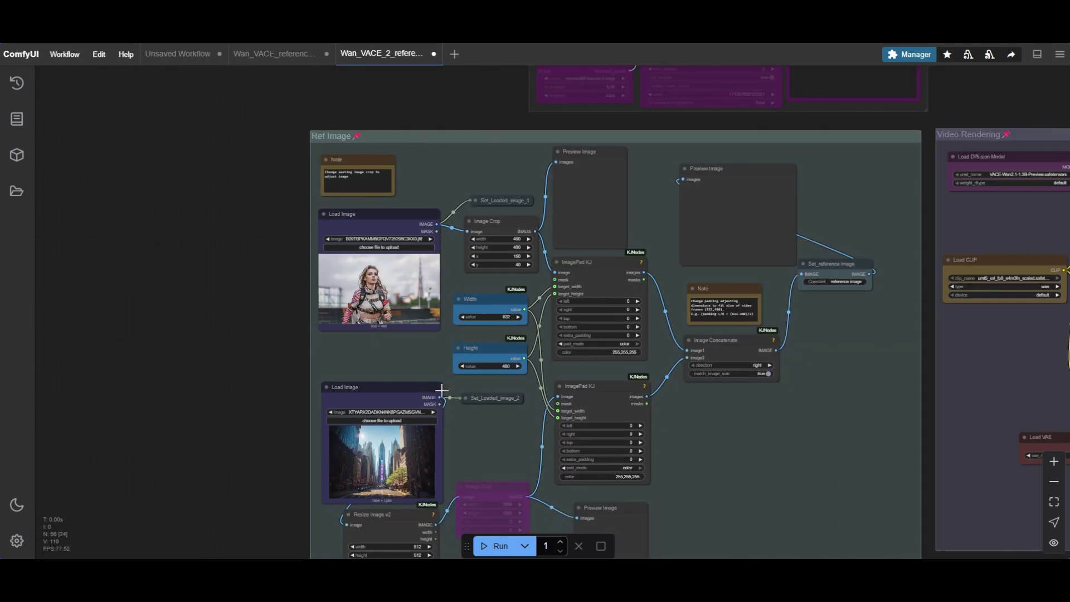
drag(446, 424, 450, 281)
scroll(386, 276, up, 2)
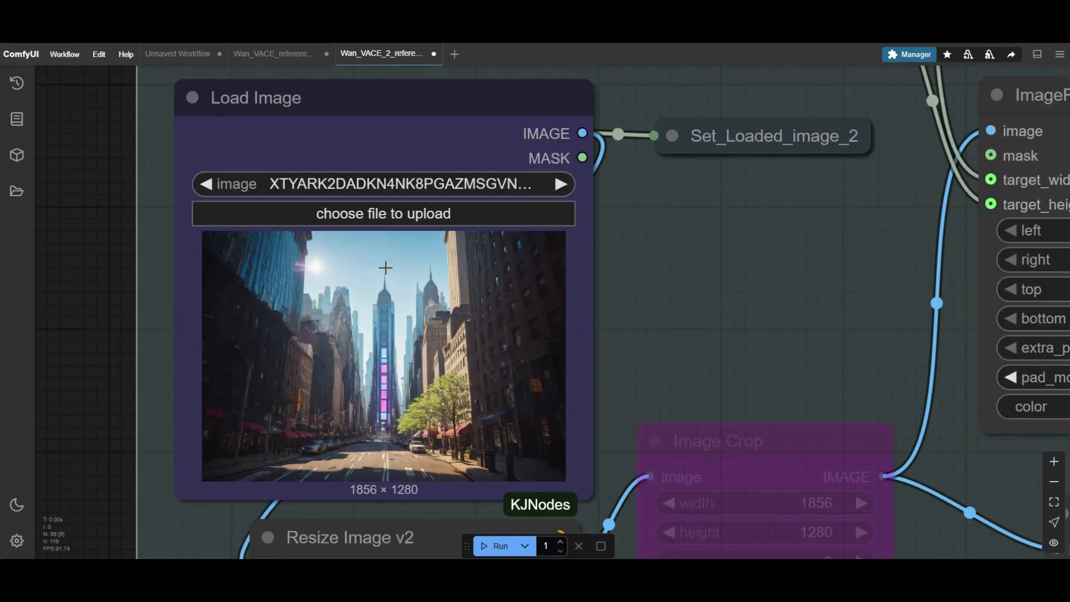
scroll(385, 268, up, 1)
scroll(385, 268, down, 15)
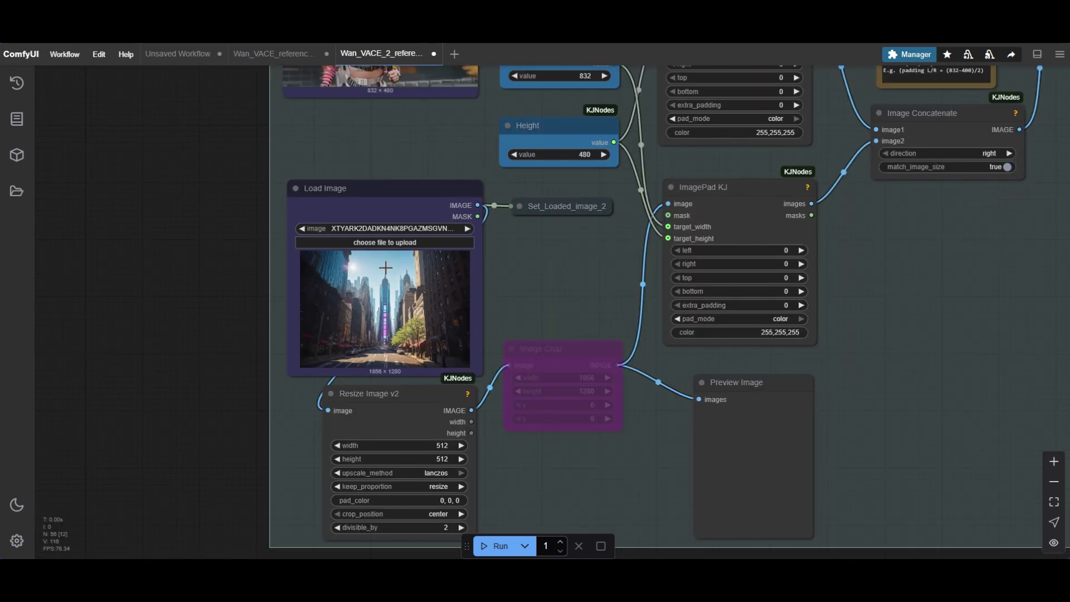
scroll(585, 190, up, 5)
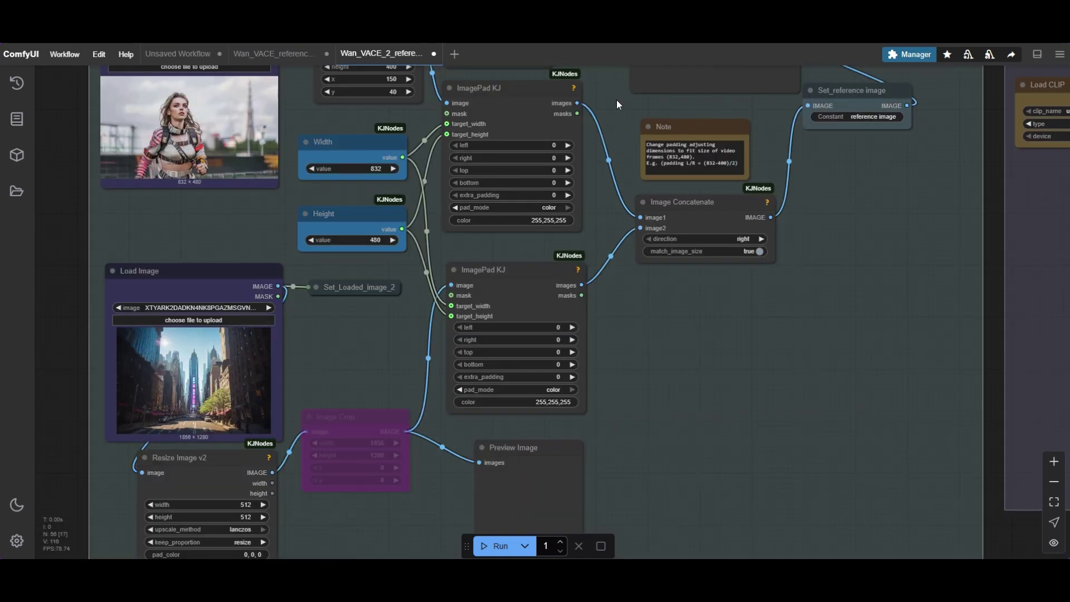
drag(617, 99, 626, 162)
scroll(625, 166, down, 1)
scroll(626, 166, down, 1)
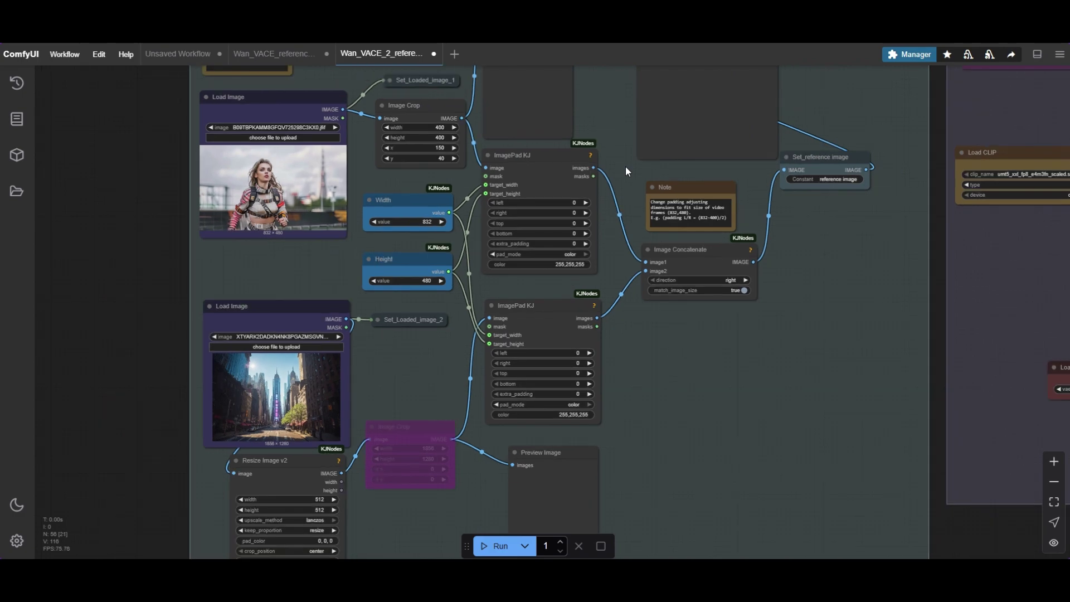
drag(601, 118, 579, 143)
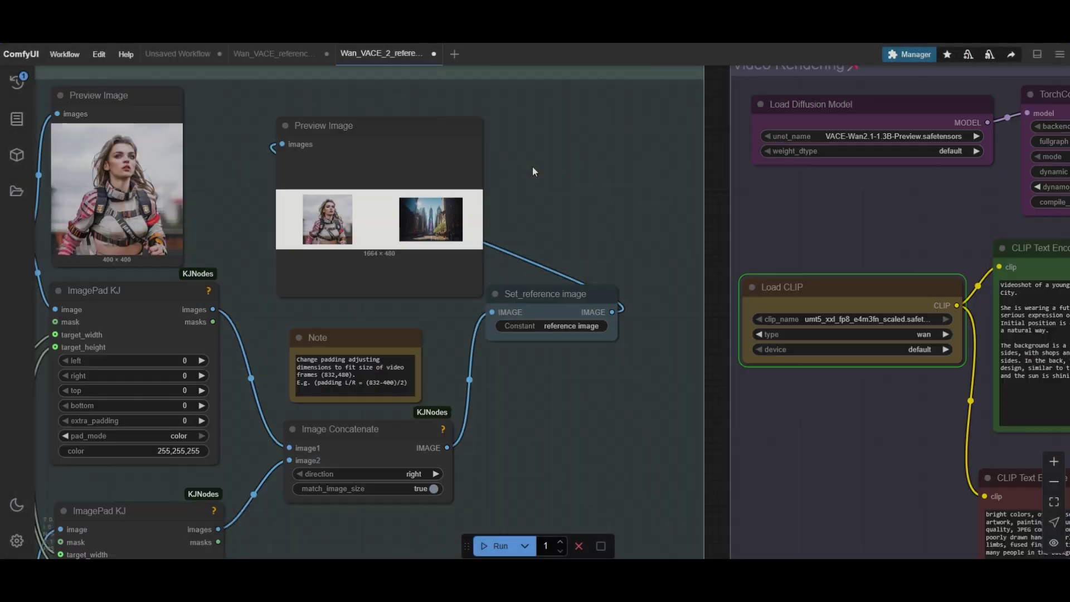
scroll(418, 135, up, 2)
scroll(418, 135, up, 5)
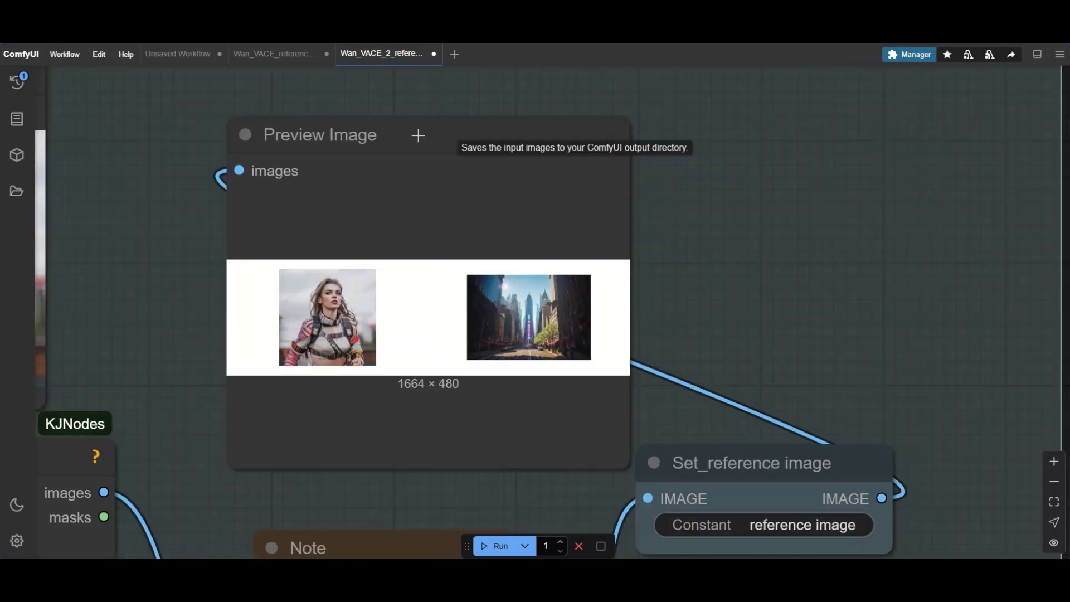
scroll(418, 136, down, 6)
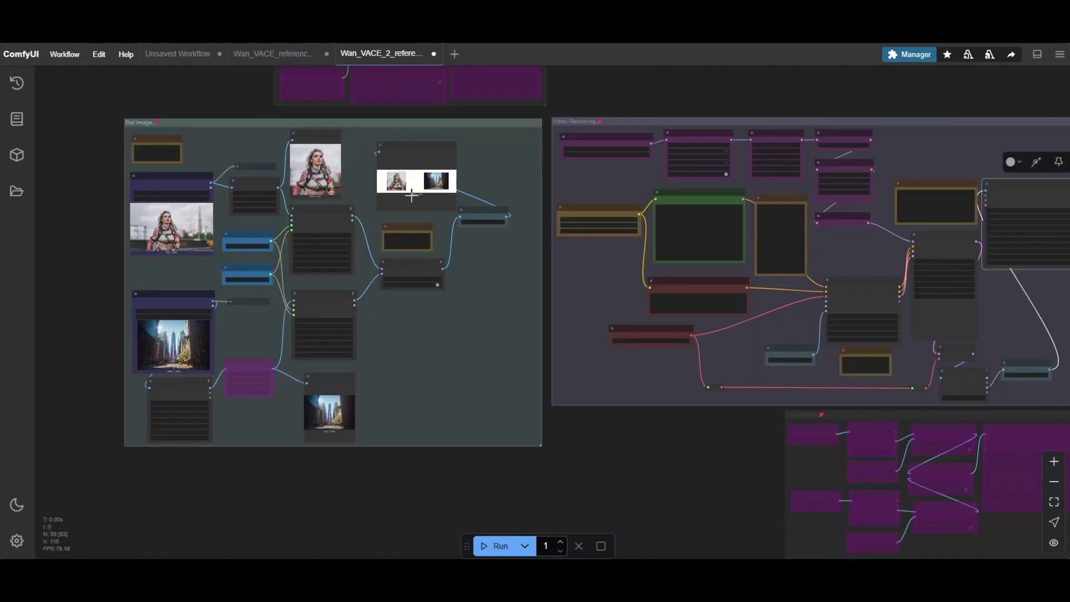
scroll(826, 339, up, 5)
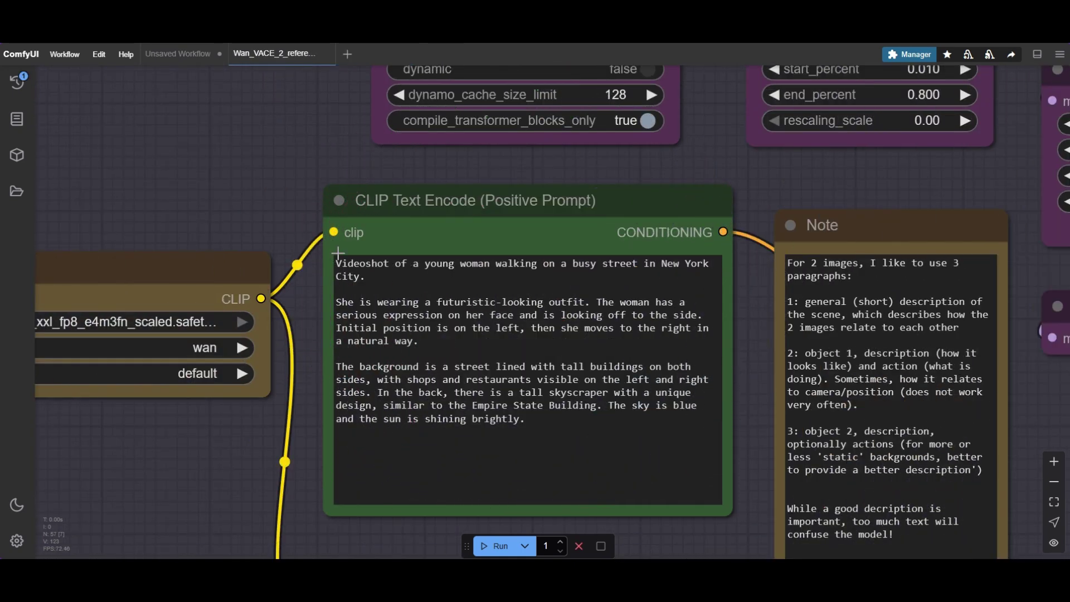
Highlight the positive prompt's three paragraphs: the scene, the woman, and the background.
triple_click(340, 266)
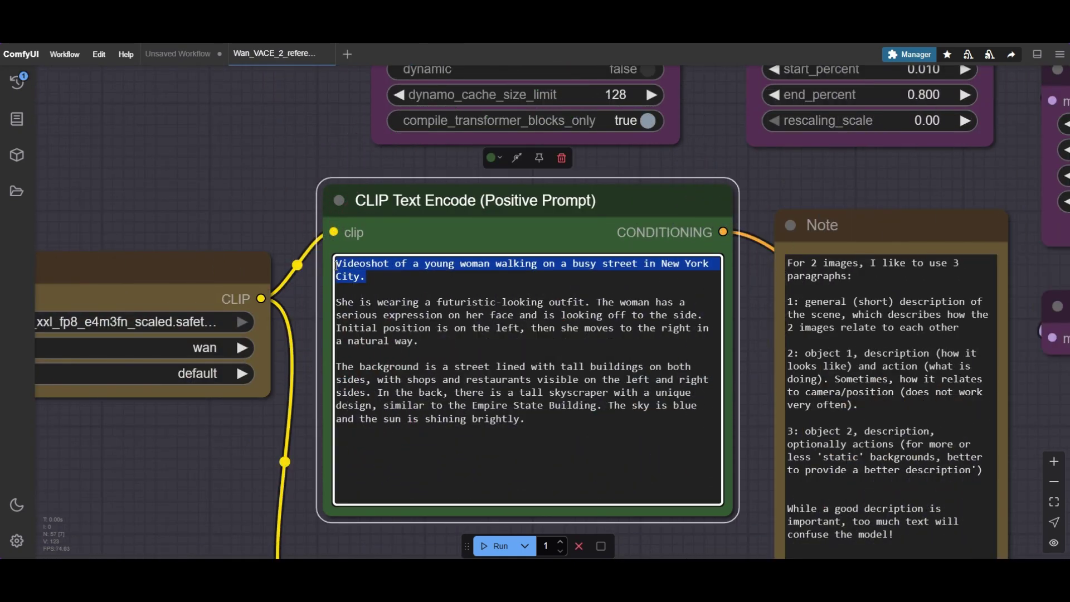
click(409, 304)
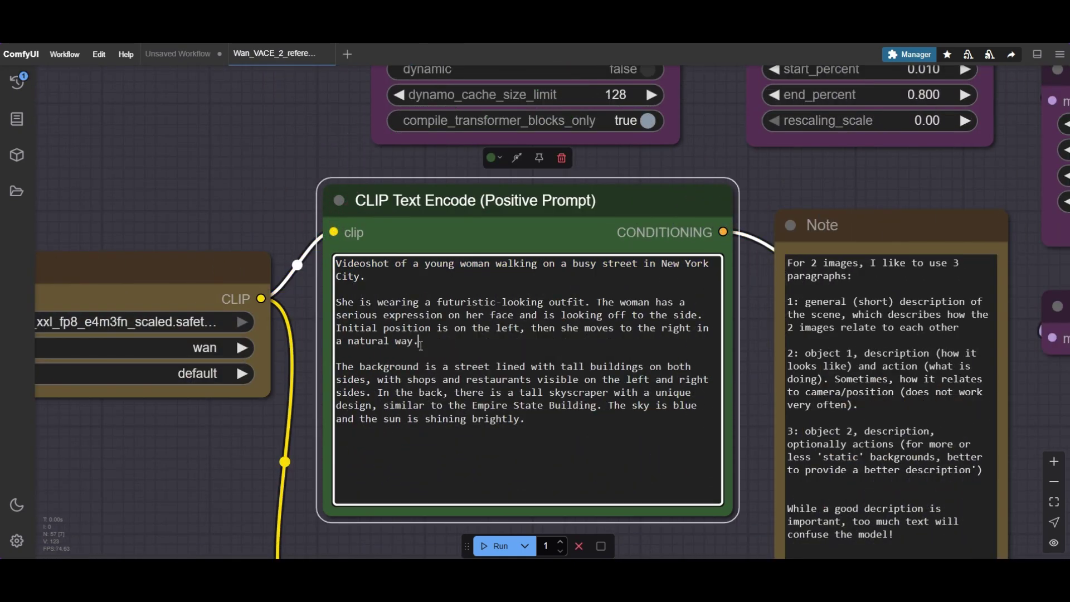
drag(421, 344, 317, 288)
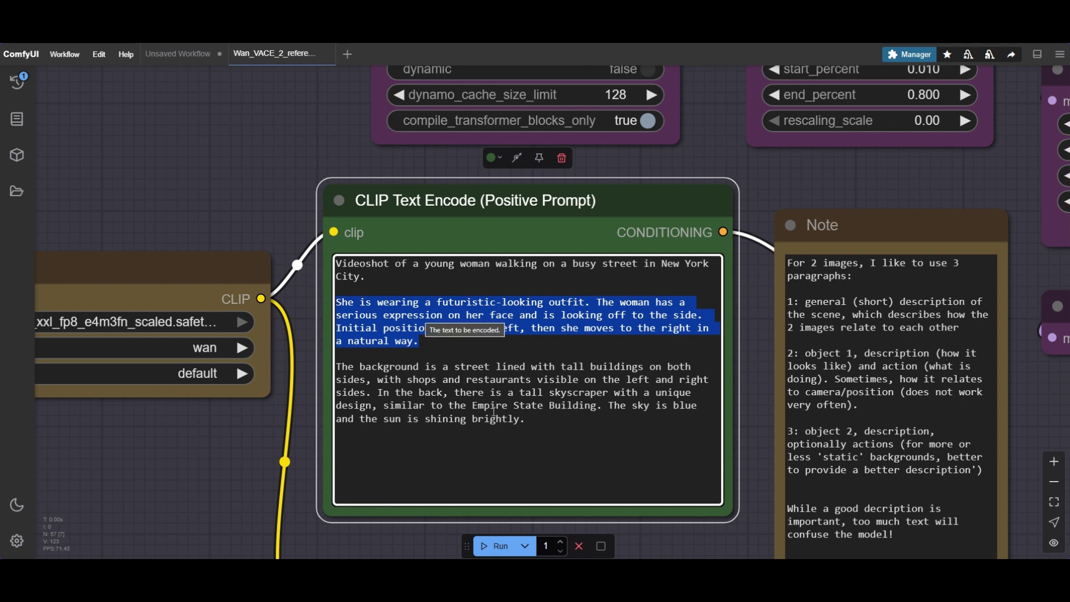
drag(523, 419, 336, 367)
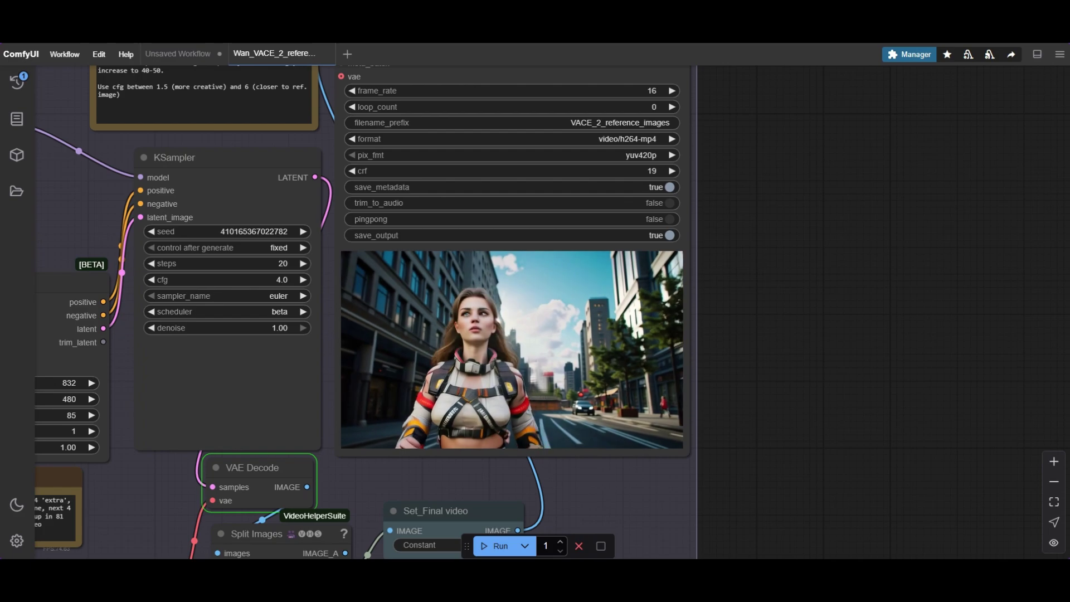
scroll(710, 375, up, 2)
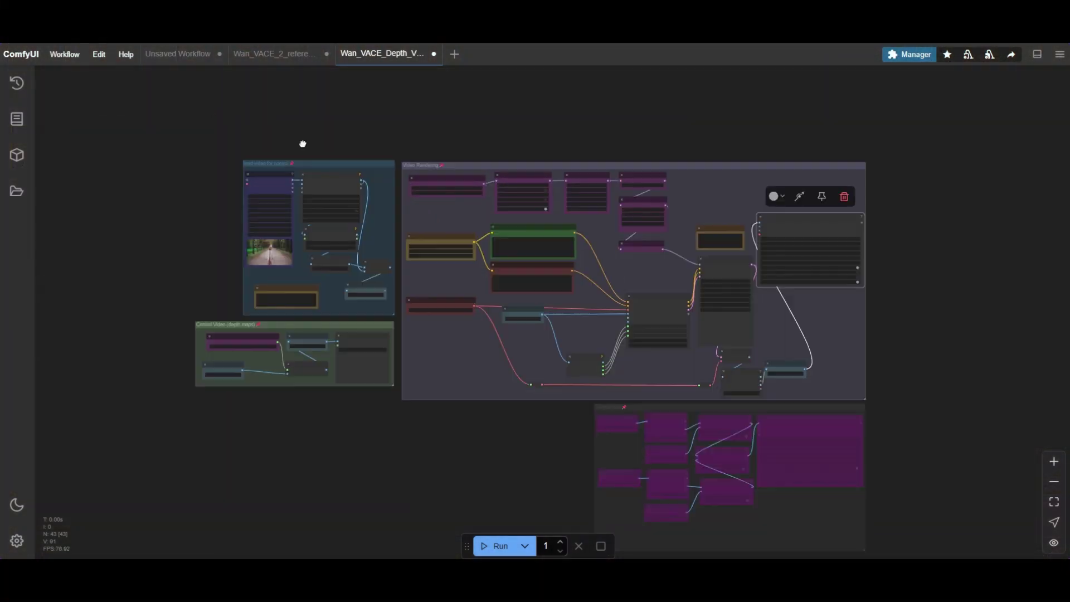
Pan and zoom to inspect the Load Video node in the depth workflow.
scroll(222, 292, up, 8)
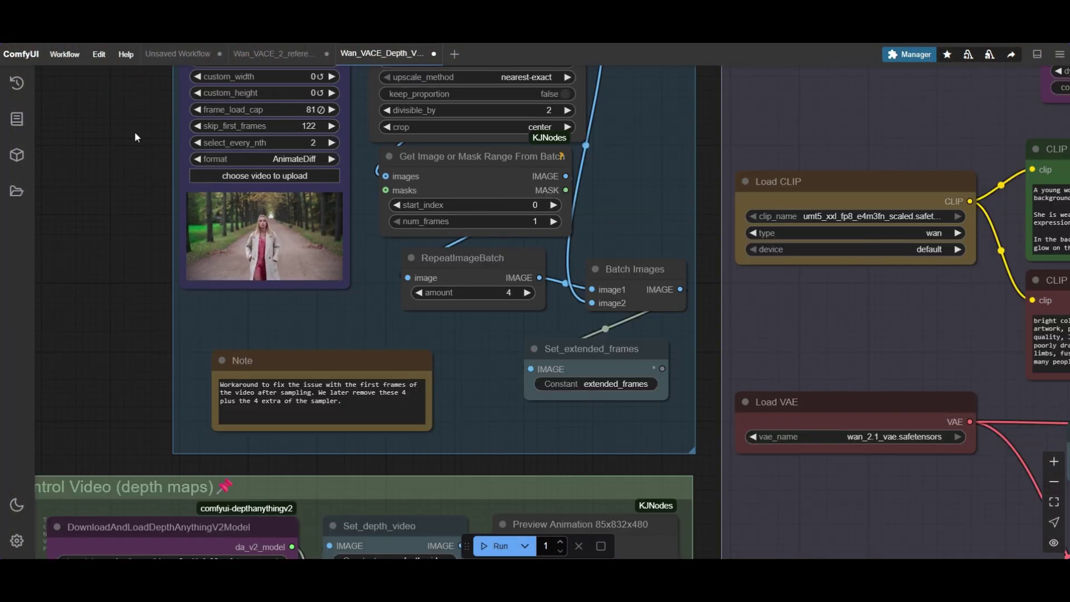
drag(135, 137, 127, 273)
scroll(131, 267, up, 2)
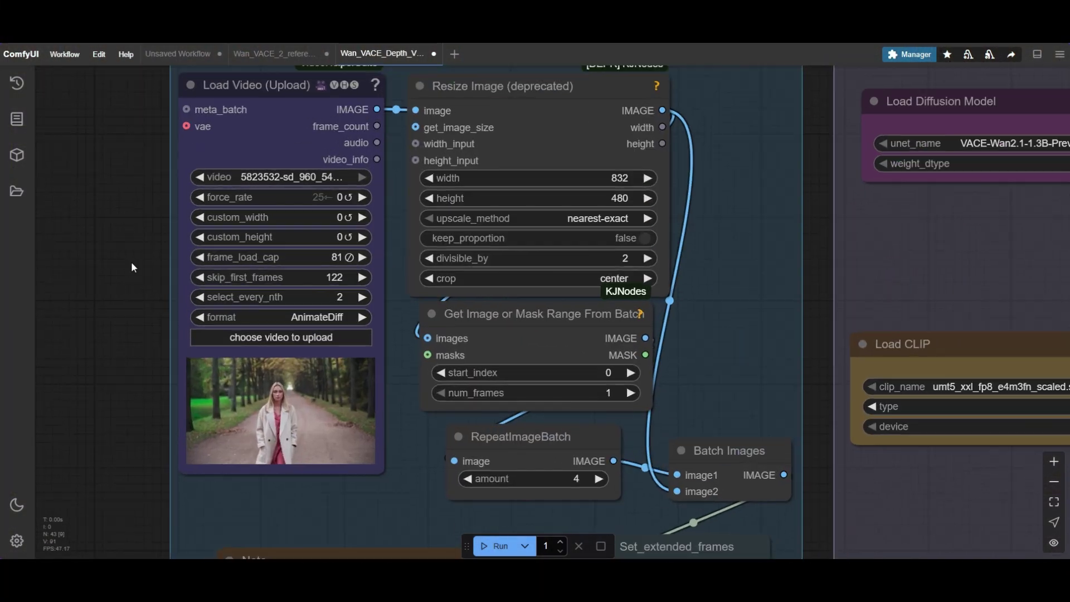
scroll(132, 262, up, 1)
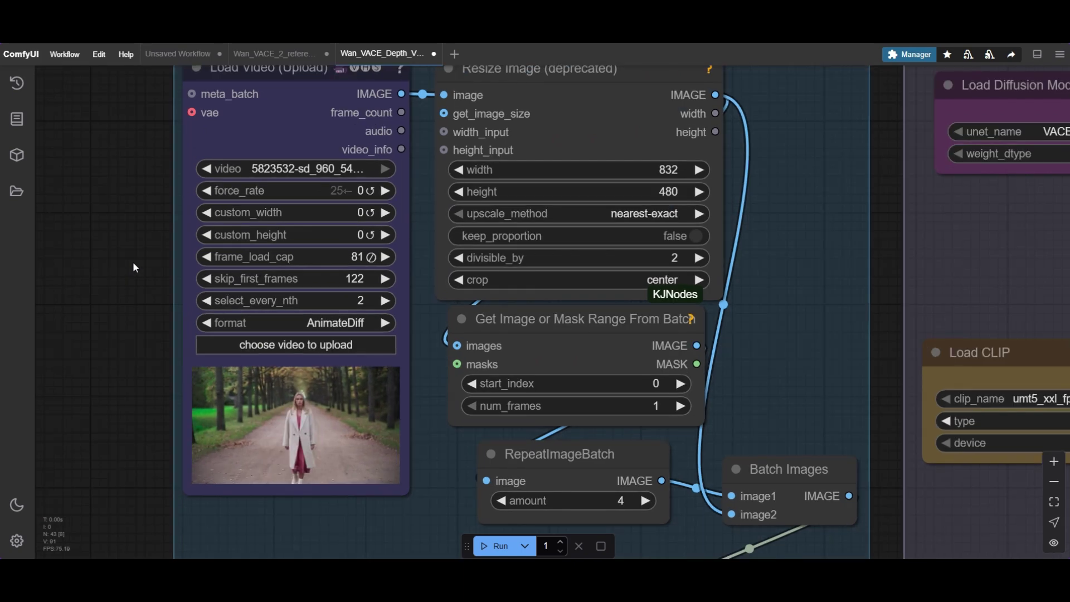
scroll(323, 279, down, 1)
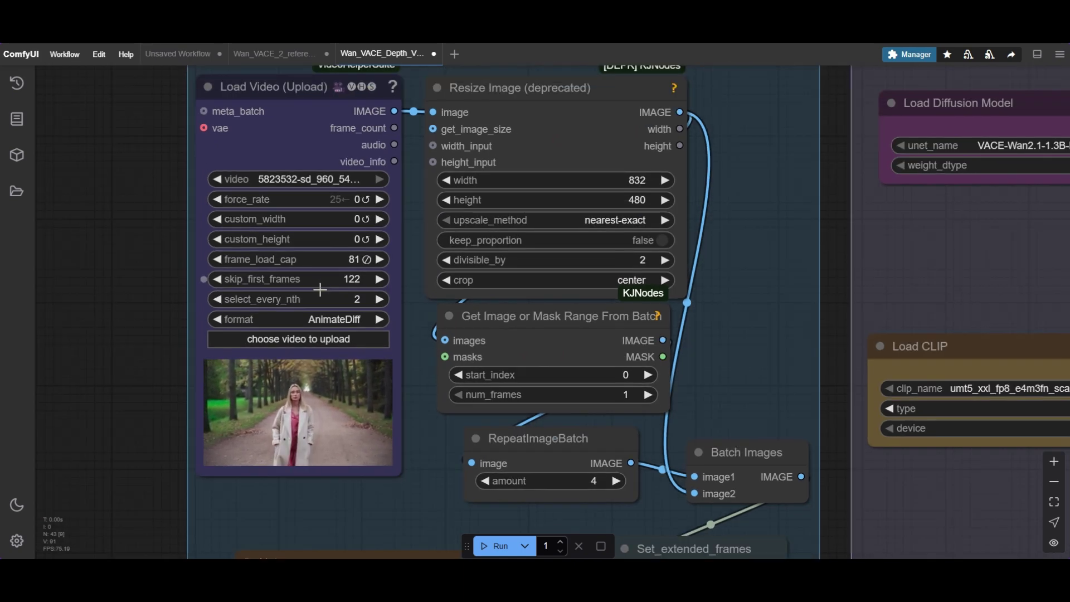
scroll(297, 219, down, 5)
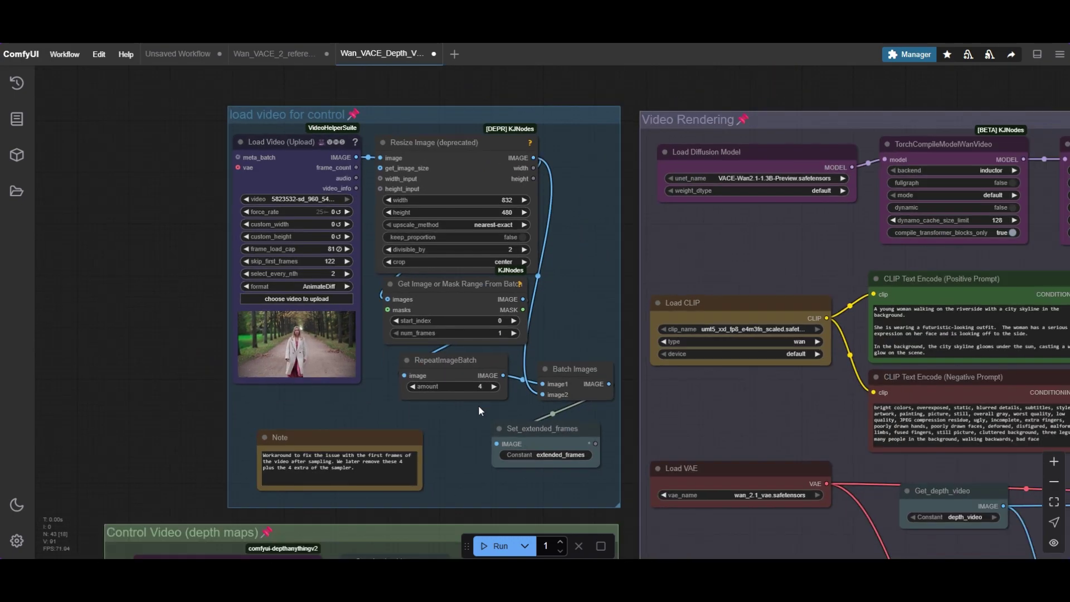
scroll(526, 400, up, 8)
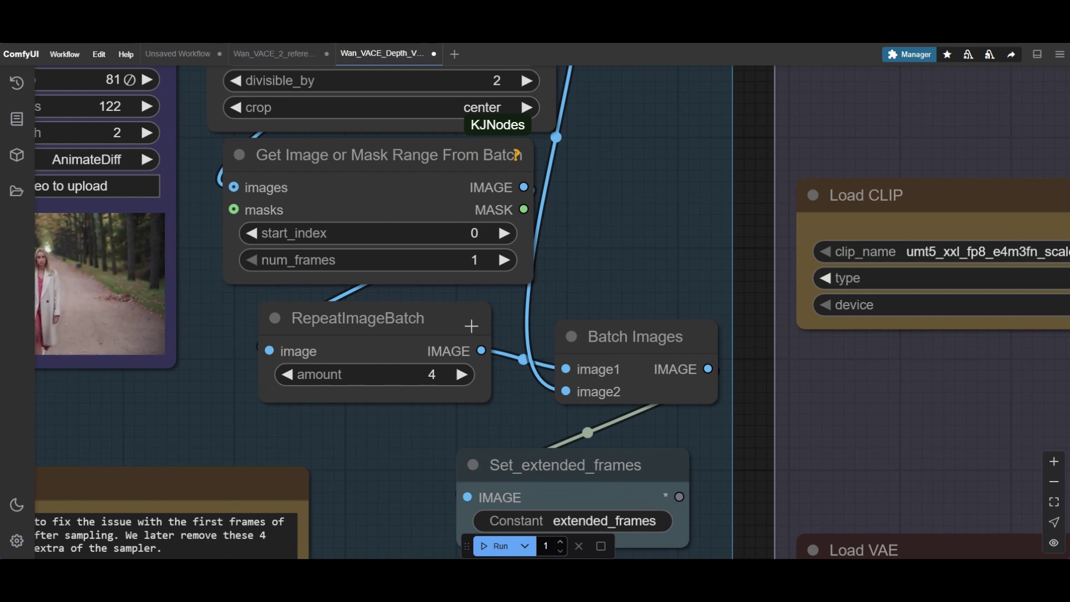
scroll(474, 339, down, 8)
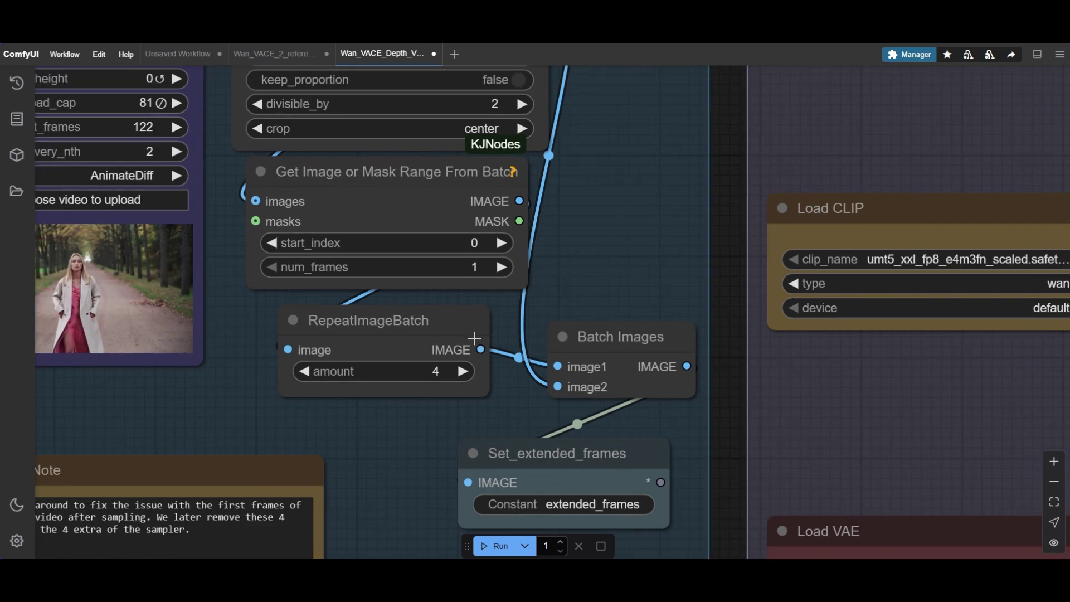
scroll(475, 339, up, 4)
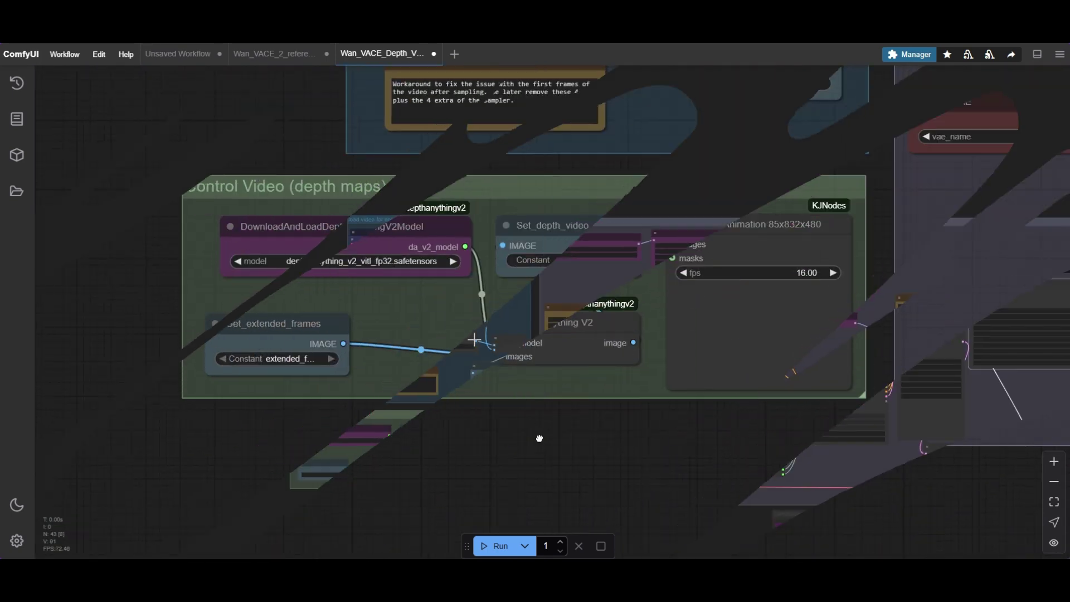
Queue the workflow with Ctrl+Enter to preview depth maps in the Control Video (depth maps) group.
drag(538, 437, 480, 445)
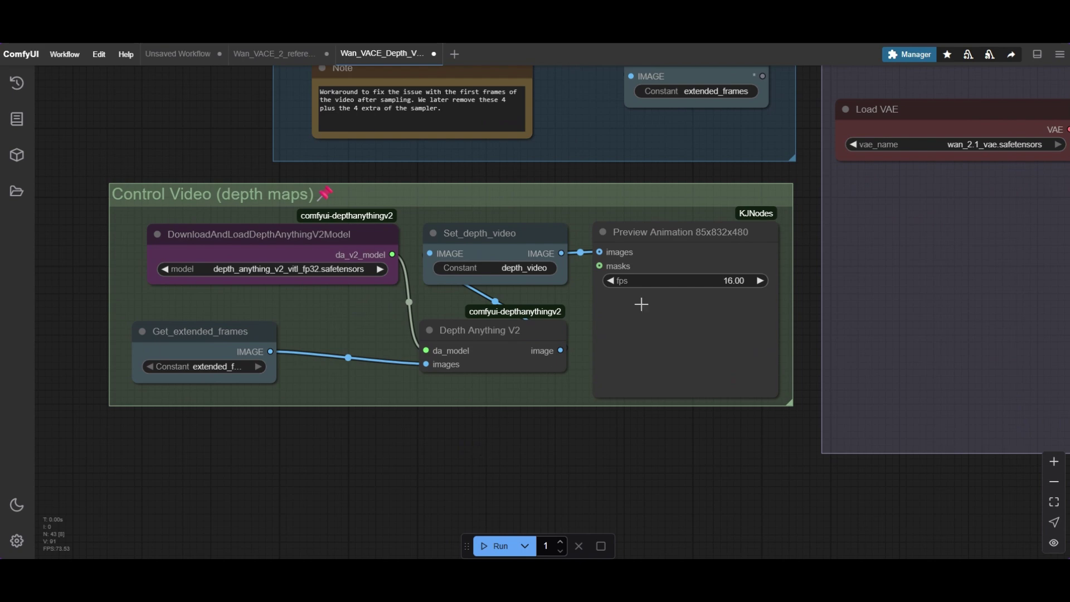
scroll(641, 304, up, 1)
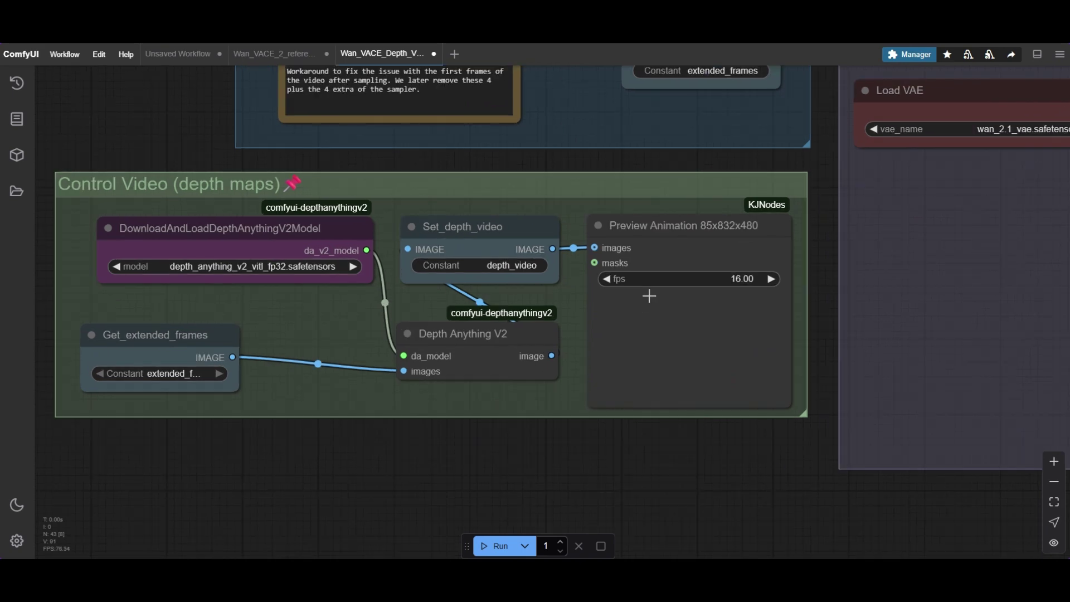
scroll(649, 295, down, 6)
scroll(429, 334, down, 5)
scroll(622, 418, up, 6)
key(ctrl+Return)
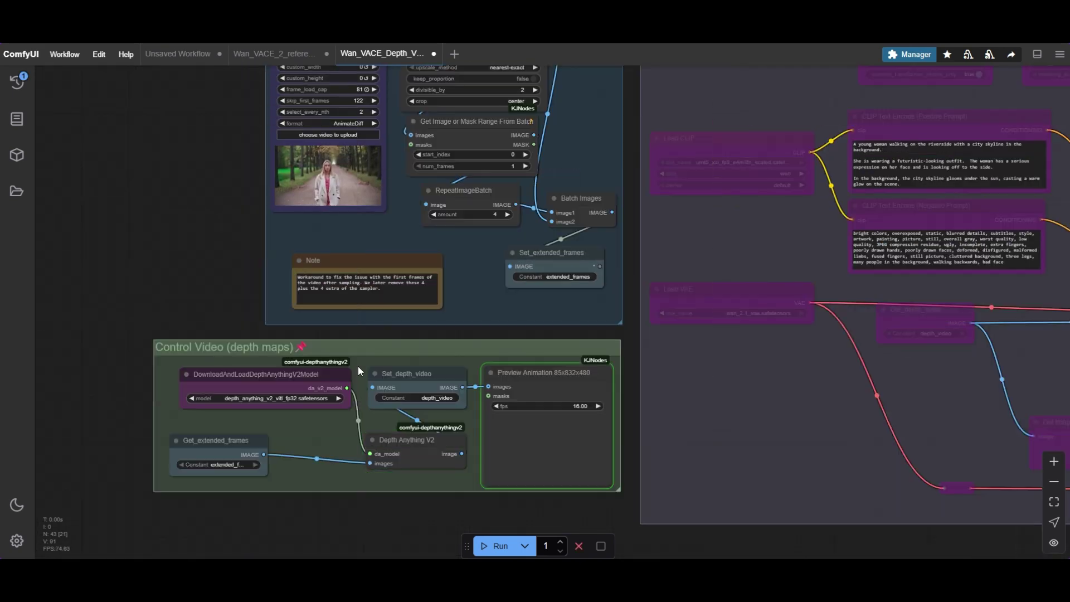
scroll(627, 402, up, 1)
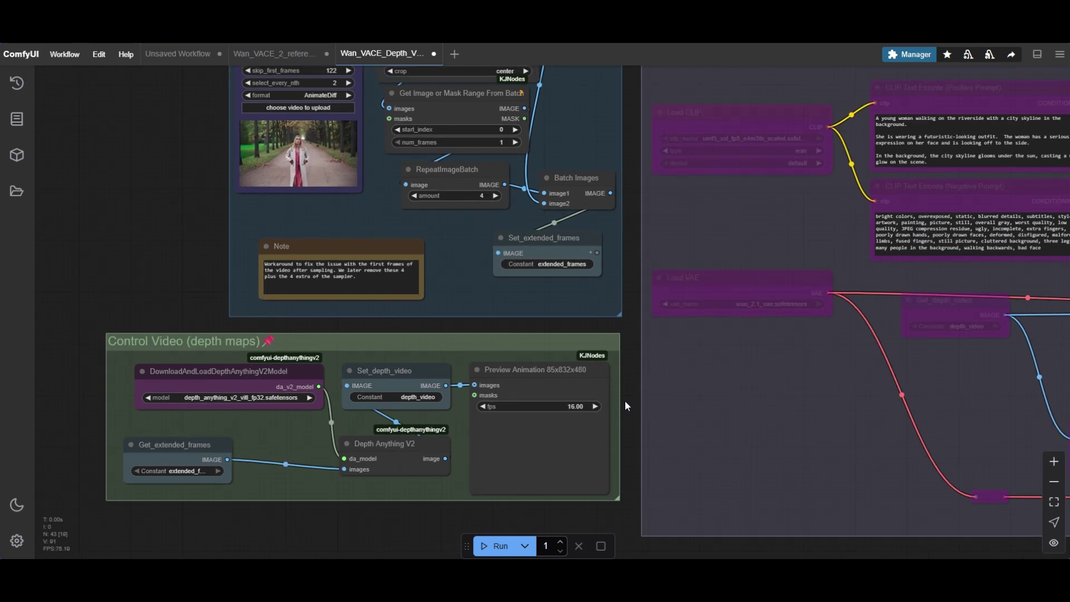
scroll(621, 398, up, 9)
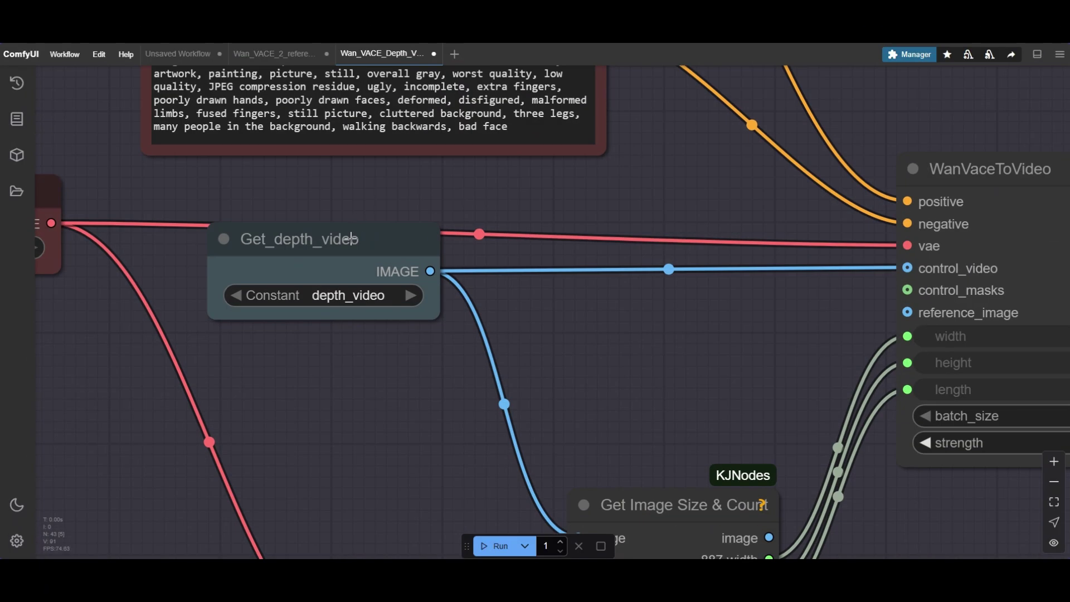
Select Get_depth_video to highlight its links into WanVaceToVideo, then zoom out toward Video Combine.
click(351, 239)
scroll(764, 286, down, 1)
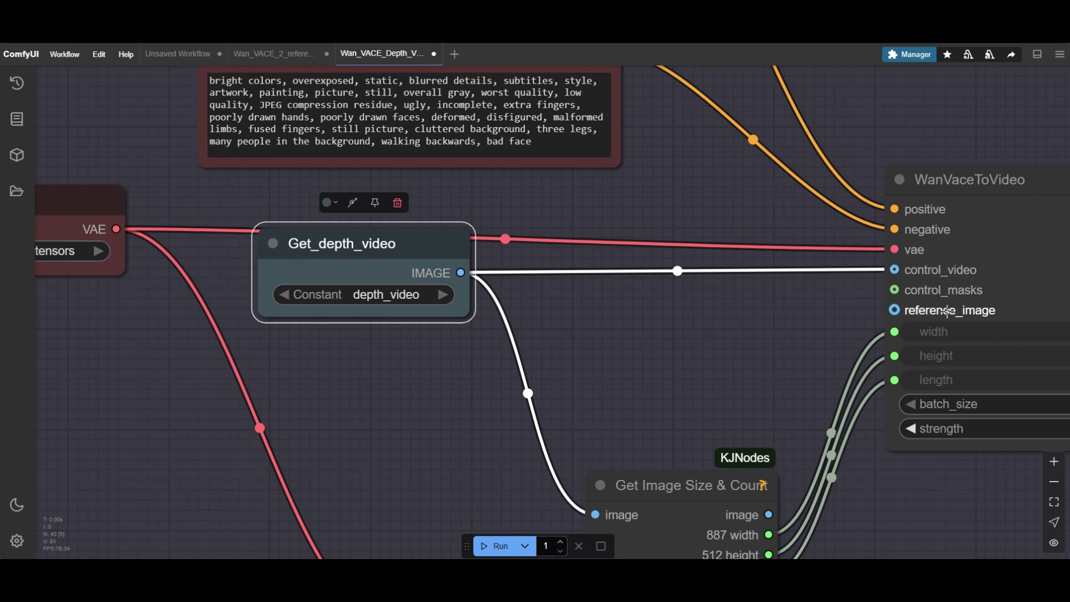
scroll(610, 373, down, 5)
scroll(689, 380, down, 2)
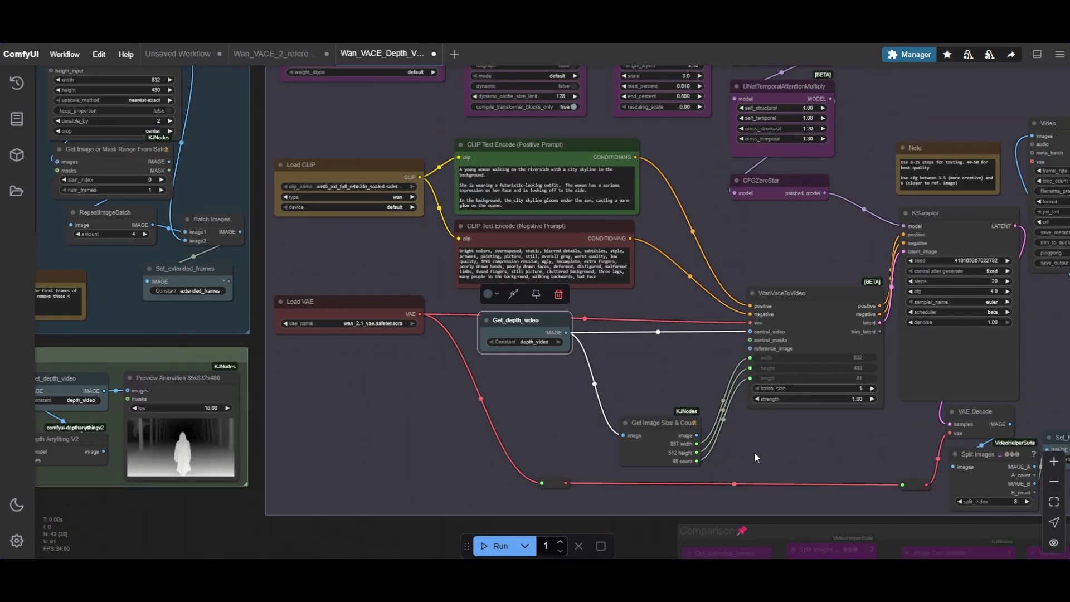
scroll(754, 451, up, 5)
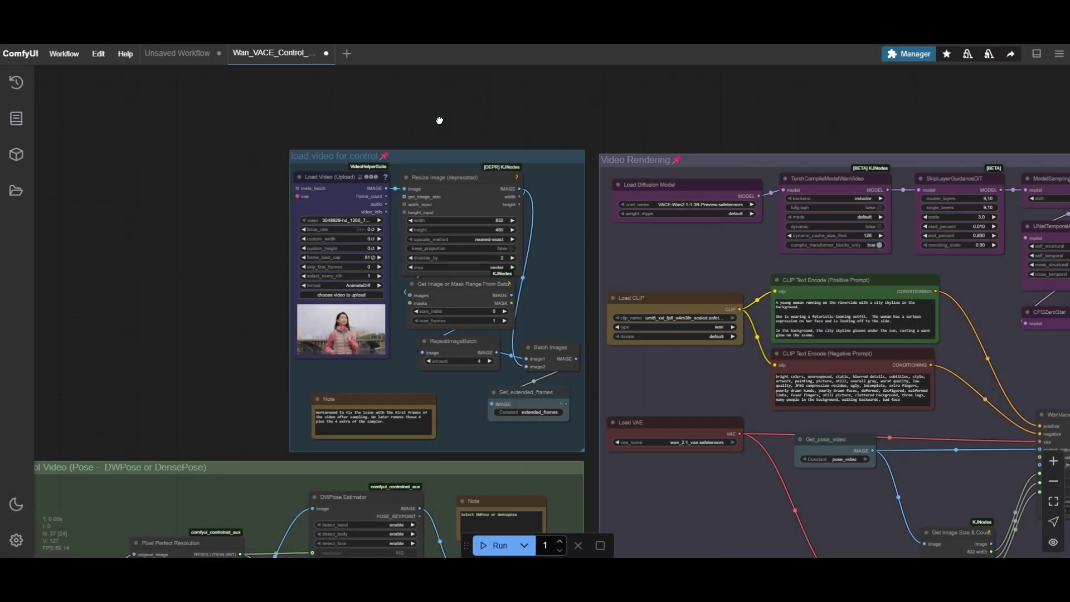
Set Load Video's select_every_nth to 2, then zoom out to the pose skeleton preview.
scroll(361, 287, up, 5)
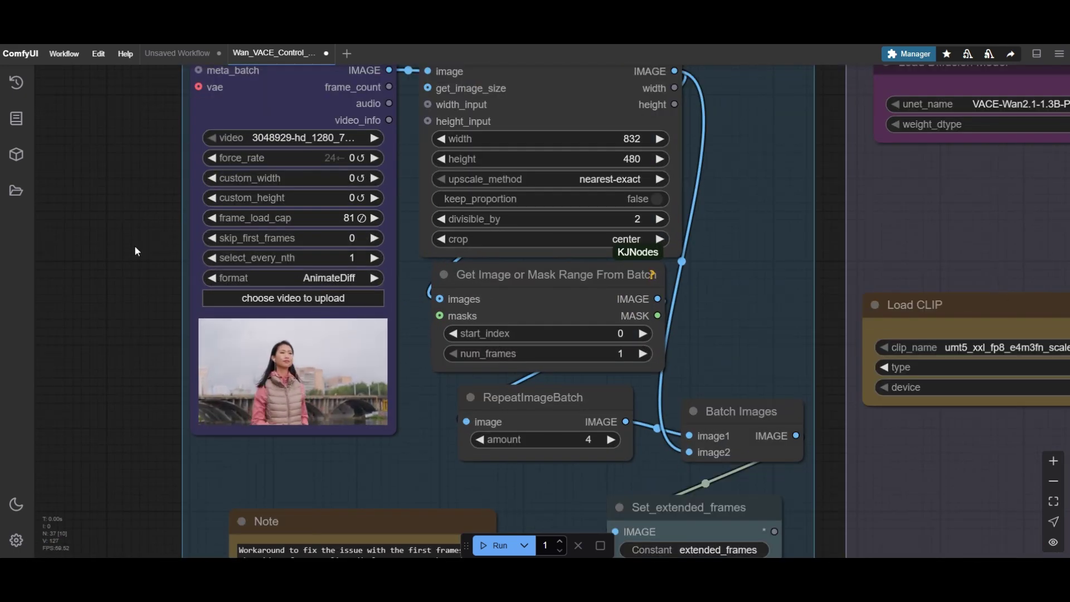
drag(135, 252, 183, 263)
scroll(198, 272, up, 2)
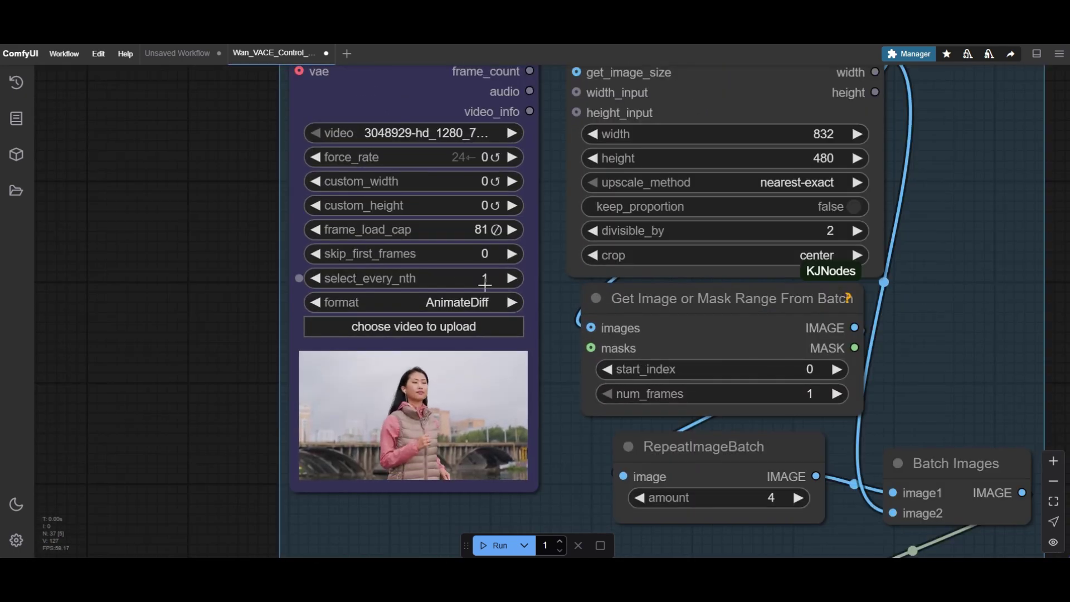
click(509, 278)
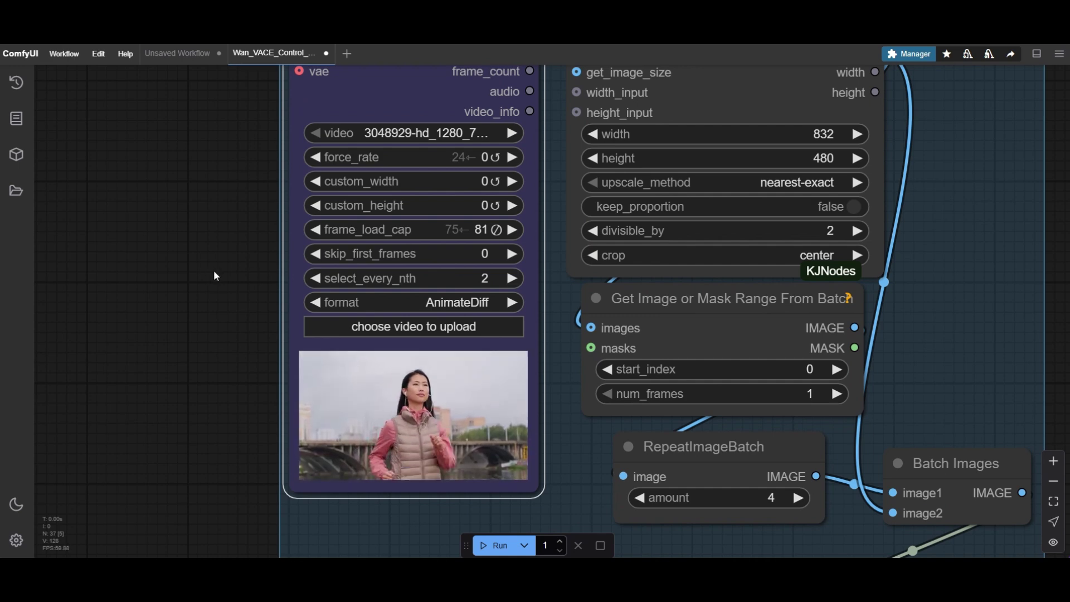
scroll(214, 273, down, 4)
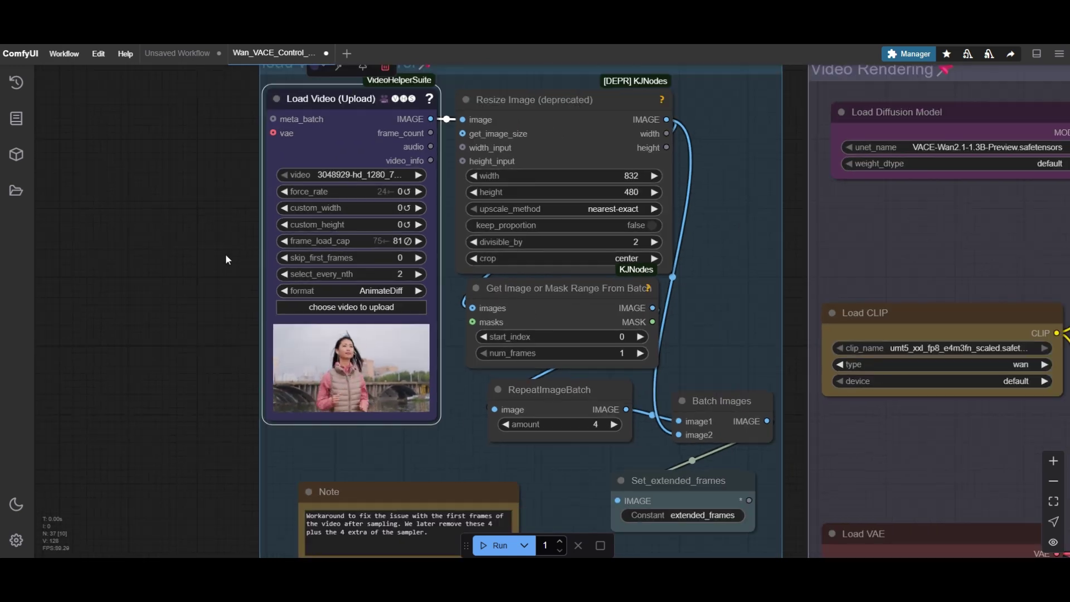
scroll(225, 253, down, 2)
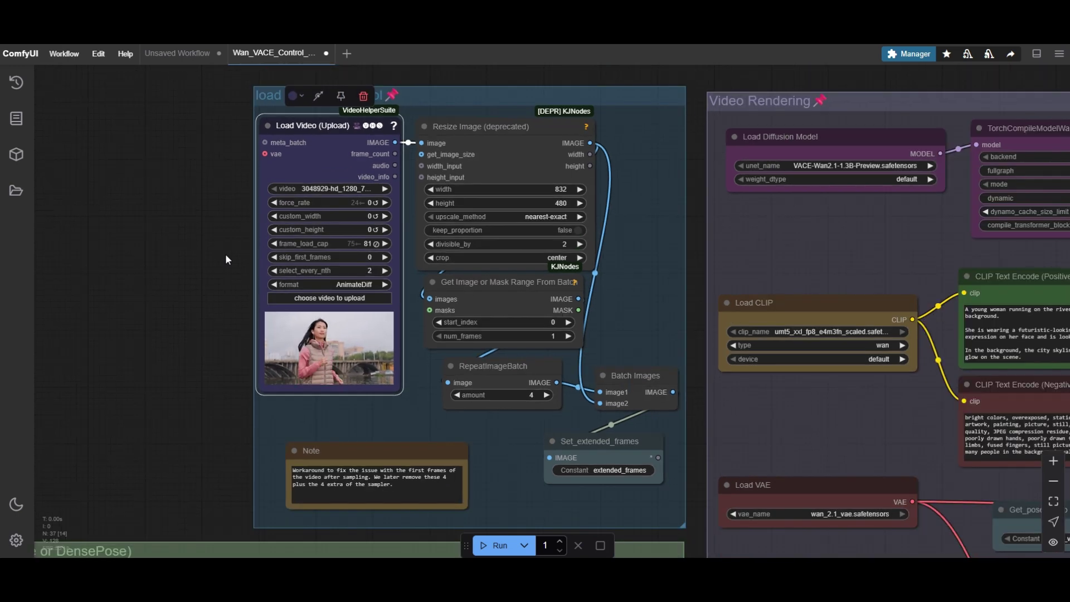
scroll(199, 307, down, 2)
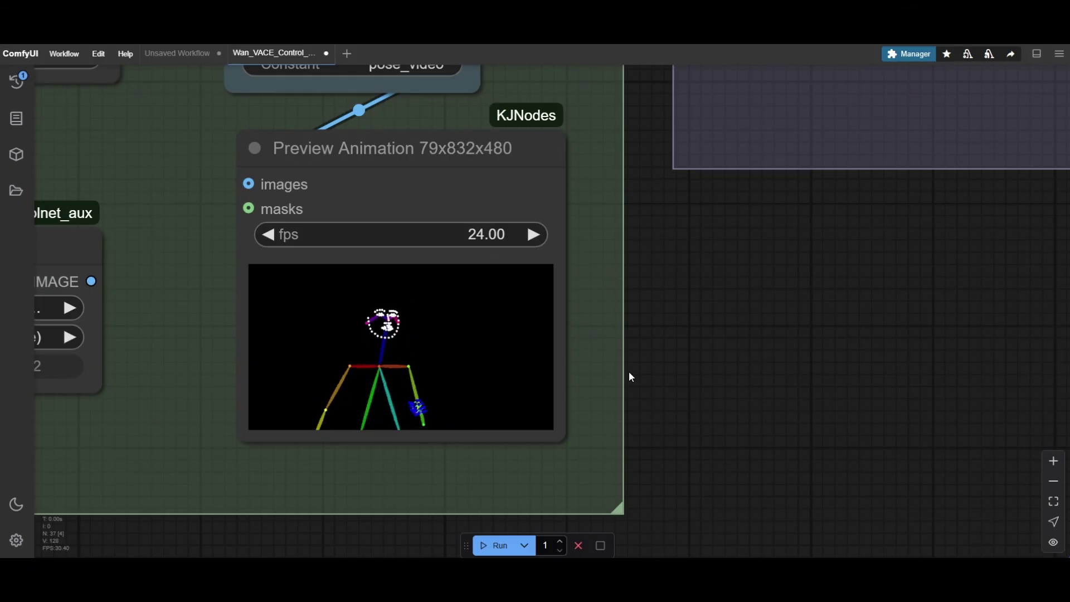
scroll(629, 377, down, 6)
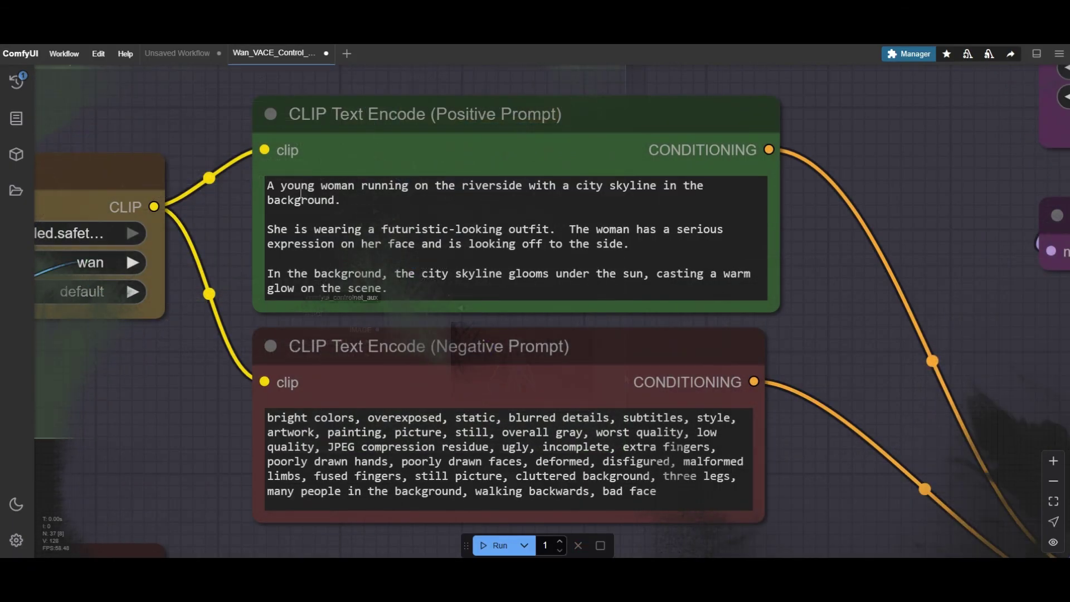
Change 'She' to 'He' in the positive prompt so it describes a young man.
double_click(296, 186)
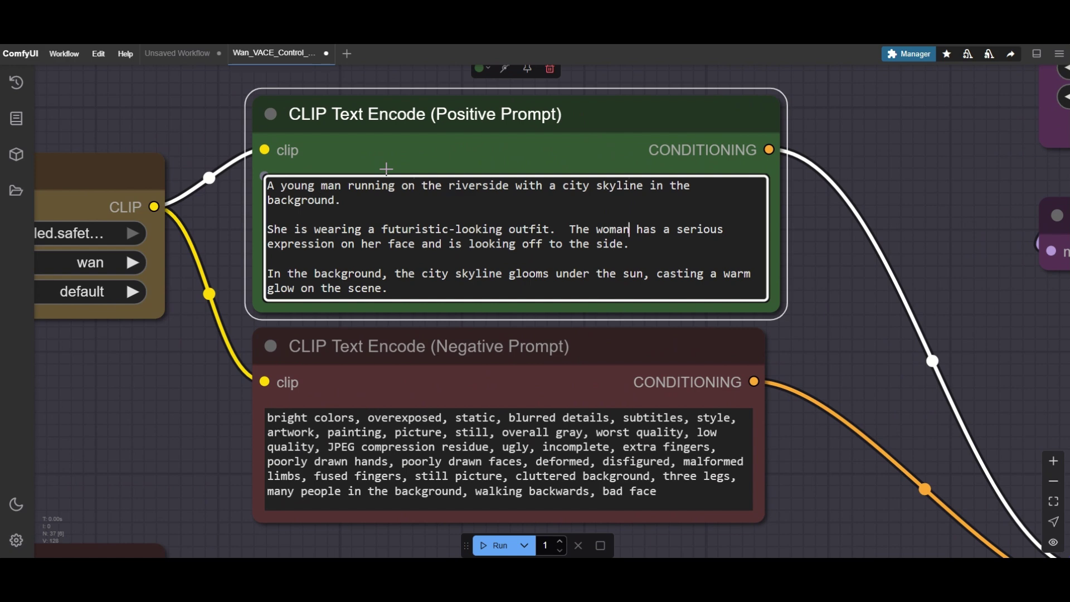
key(Home)
key(Delete)
key(Delete)
text(H)
key(Right)
key(Right)
key(Right)
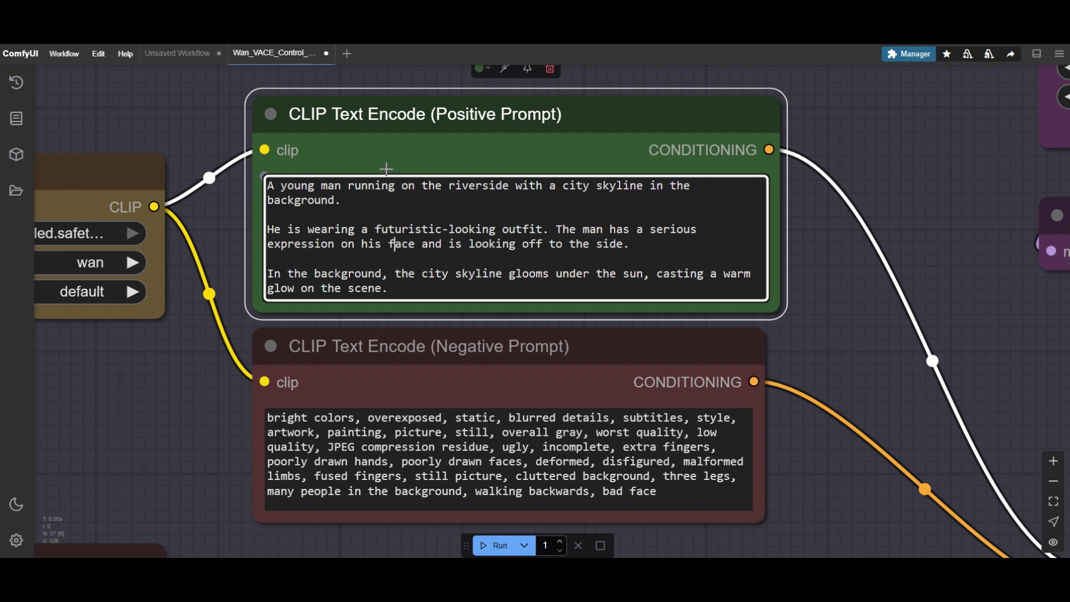
scroll(386, 168, up, 2)
scroll(386, 168, down, 3)
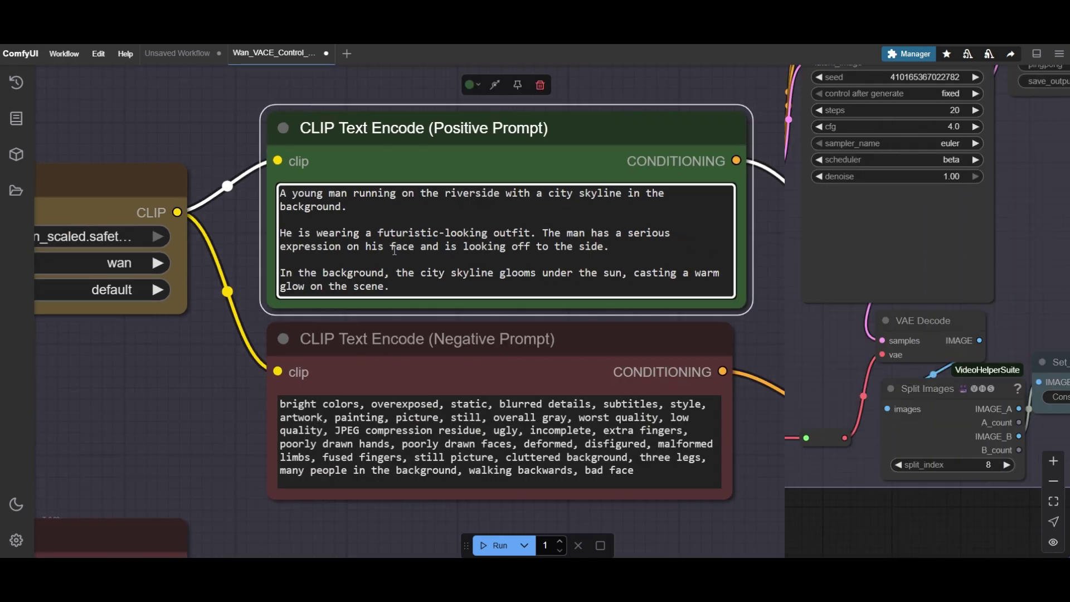
drag(668, 521, 475, 135)
scroll(475, 134, down, 1)
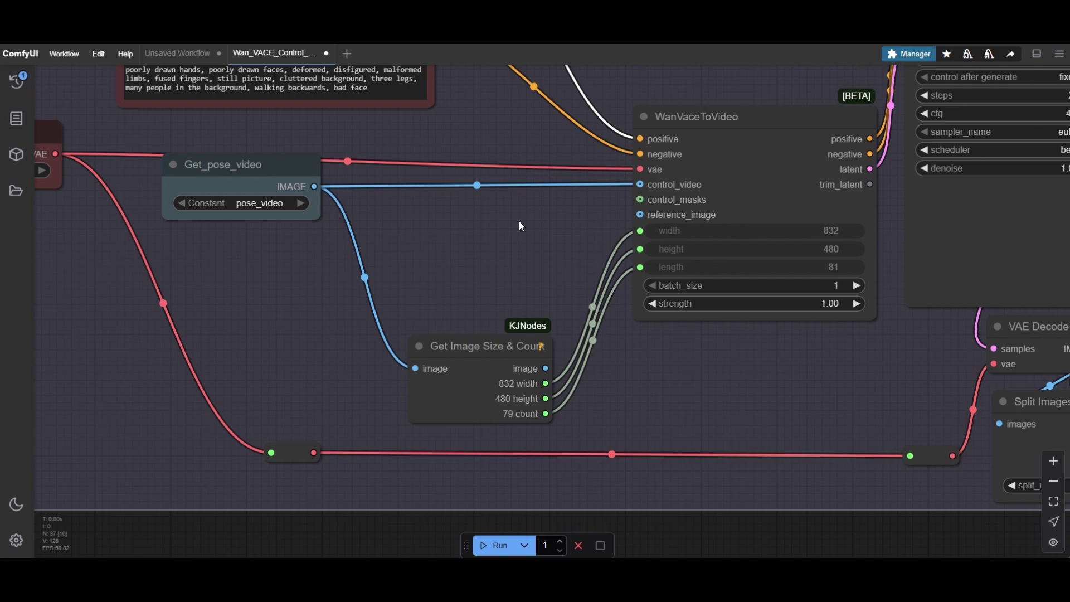
Connect DensePose Estimator's IMAGE output to Set_pose_video's IMAGE input and run the workflow.
scroll(516, 230, down, 6)
click(776, 367)
scroll(717, 332, up, 4)
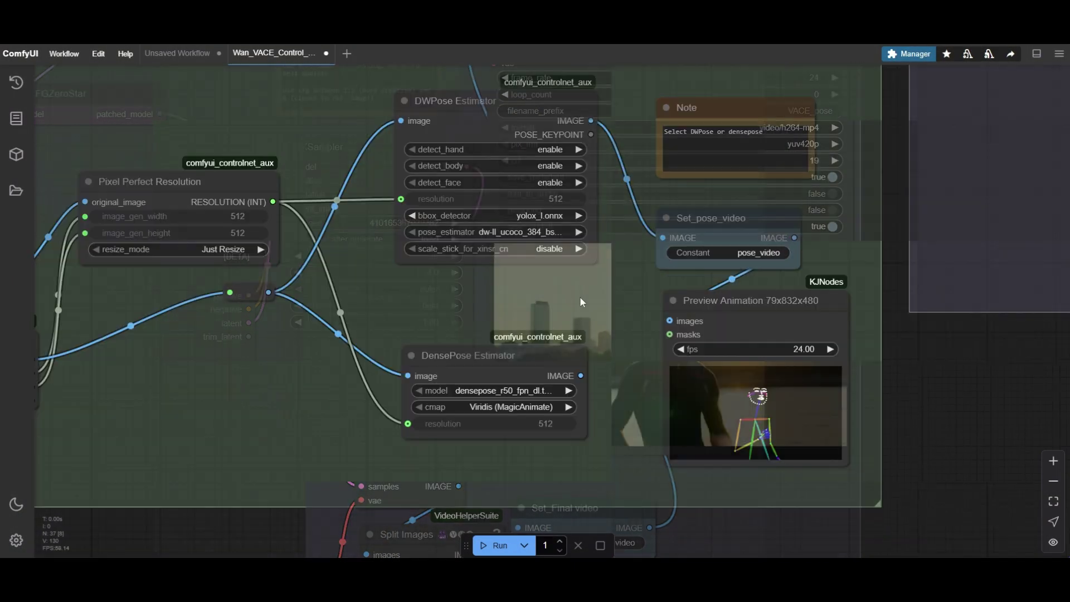
drag(582, 377, 663, 240)
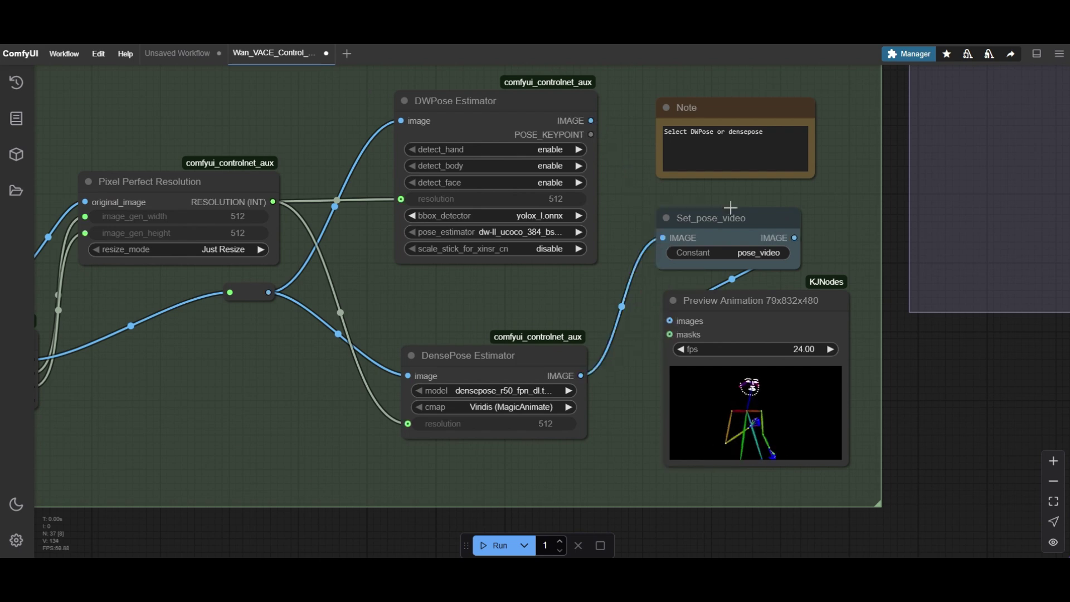
scroll(730, 208, up, 3)
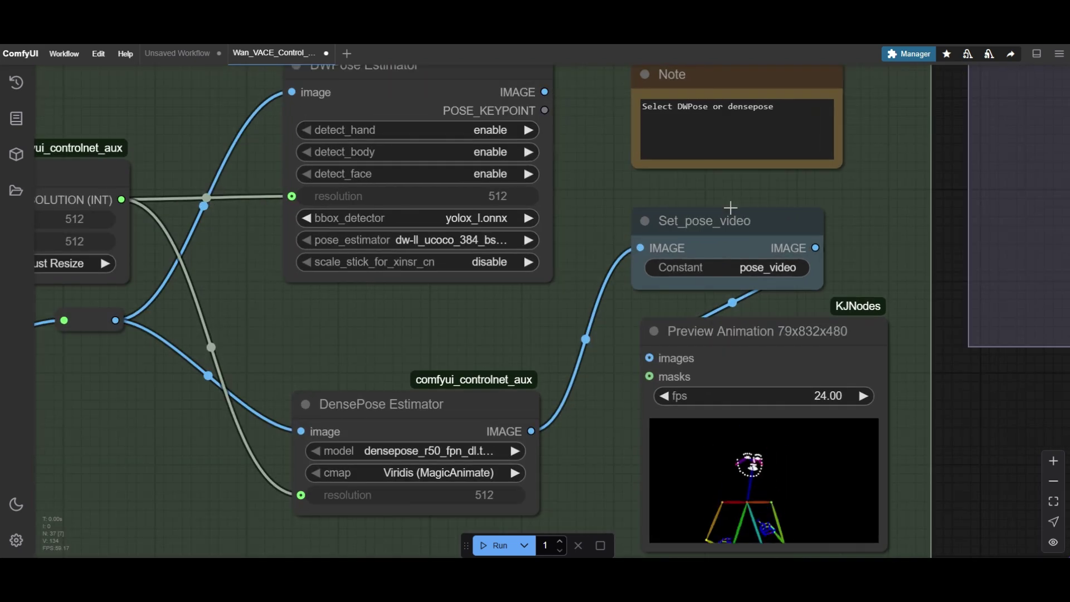
click(483, 546)
scroll(750, 399, up, 3)
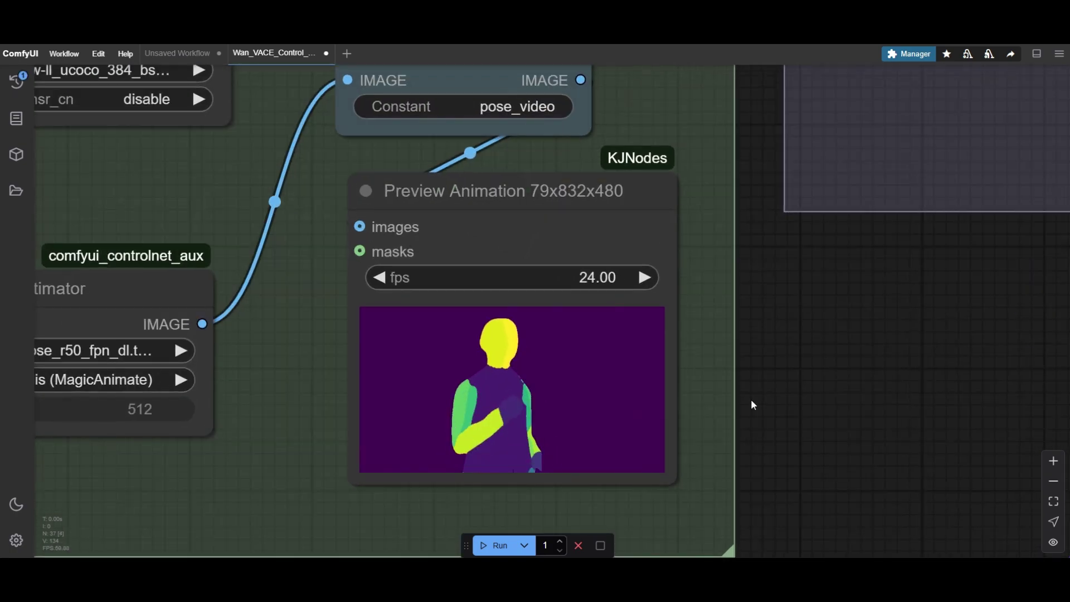
scroll(747, 399, down, 3)
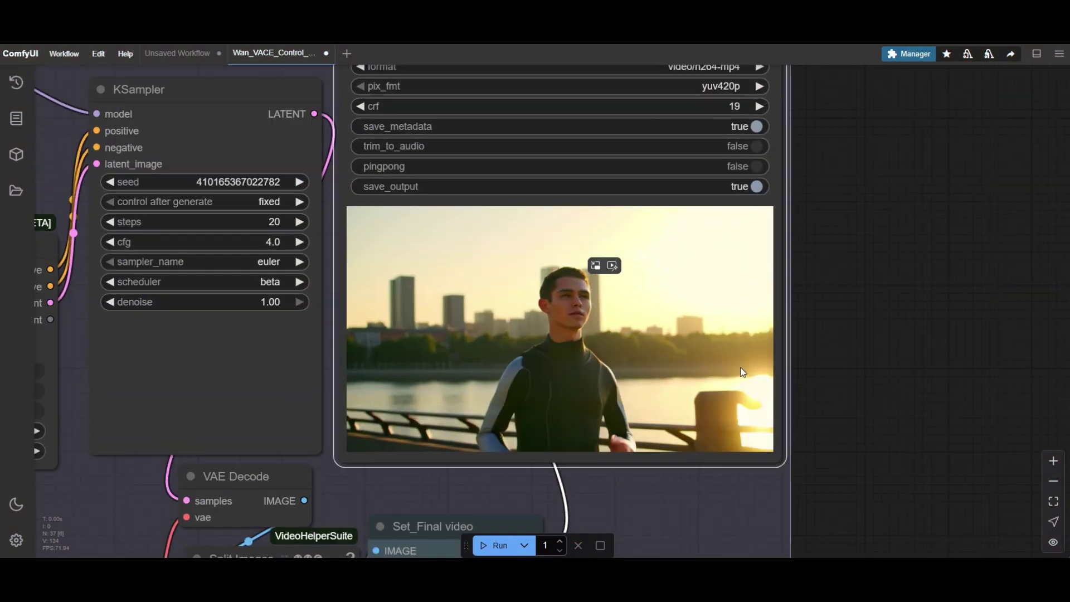